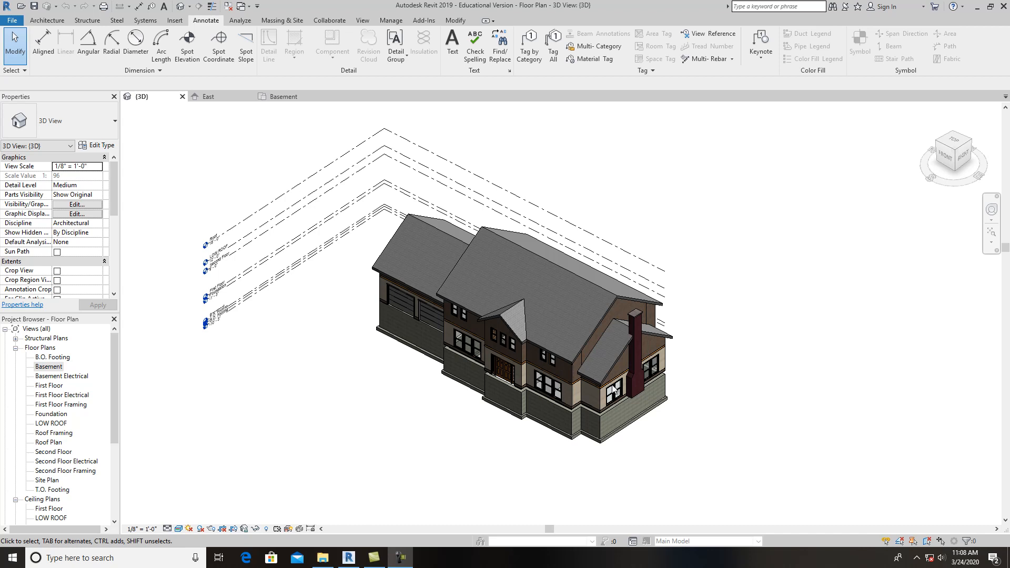
Step: In the Basement floor plan, start an architectural floor using the Concrete Slab - 4" type
double_click(53, 367)
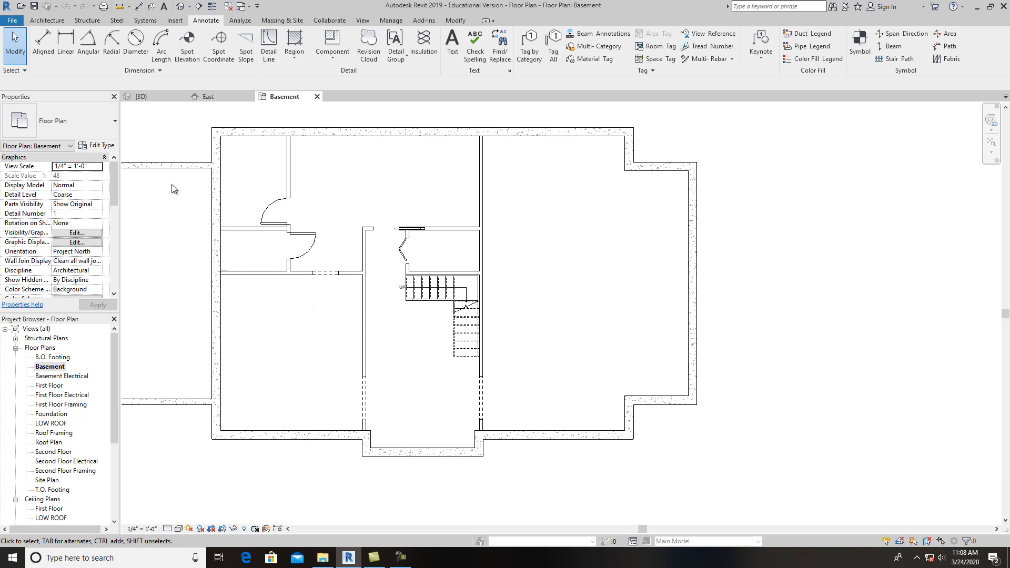
left_click(59, 21)
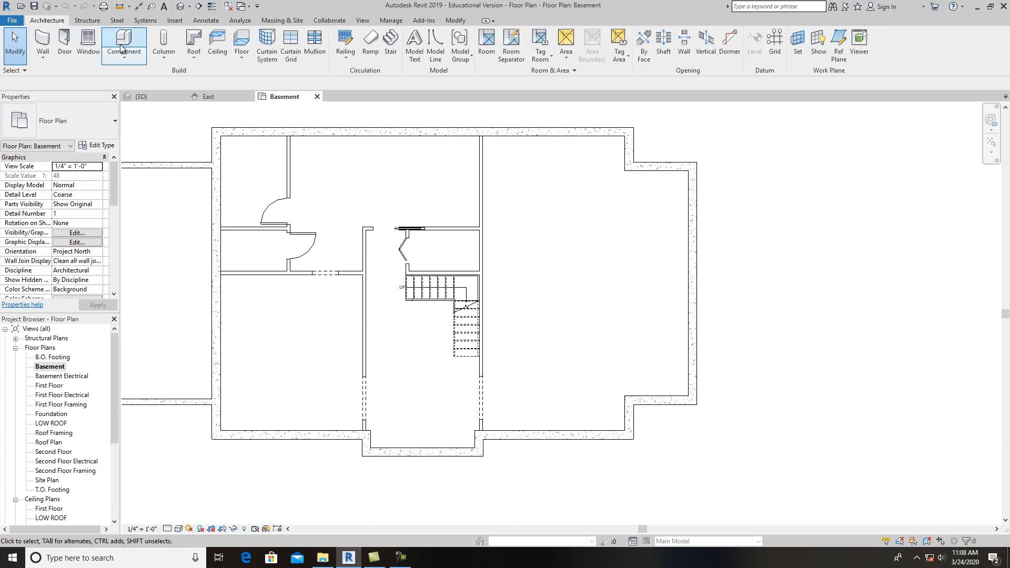
left_click(240, 58)
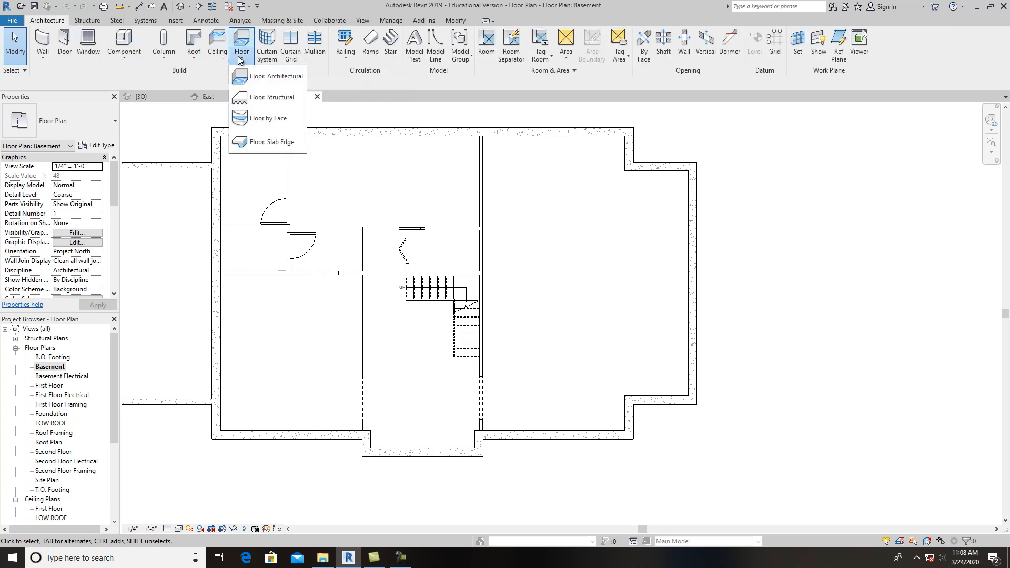
left_click(270, 78)
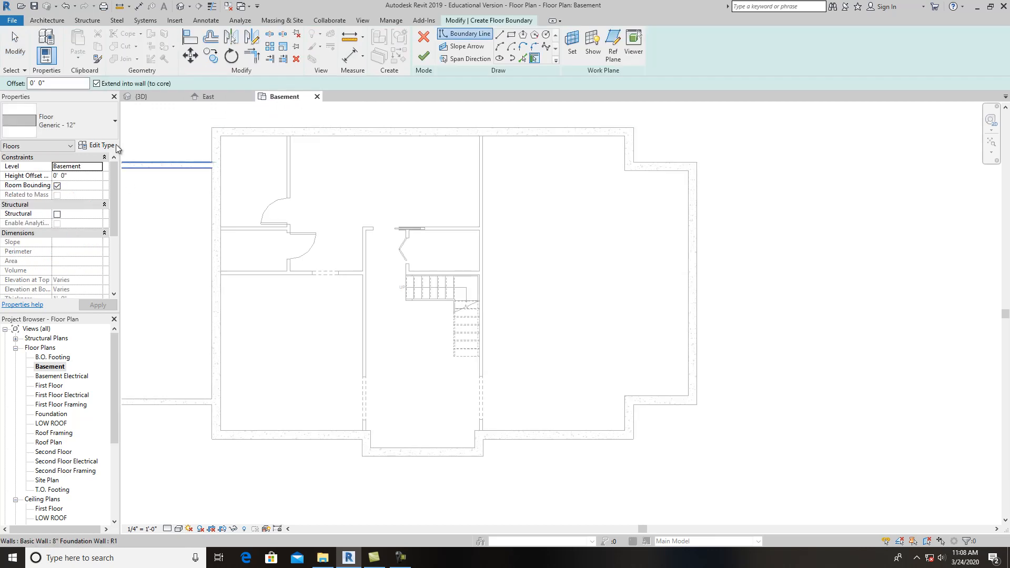
left_click(107, 136)
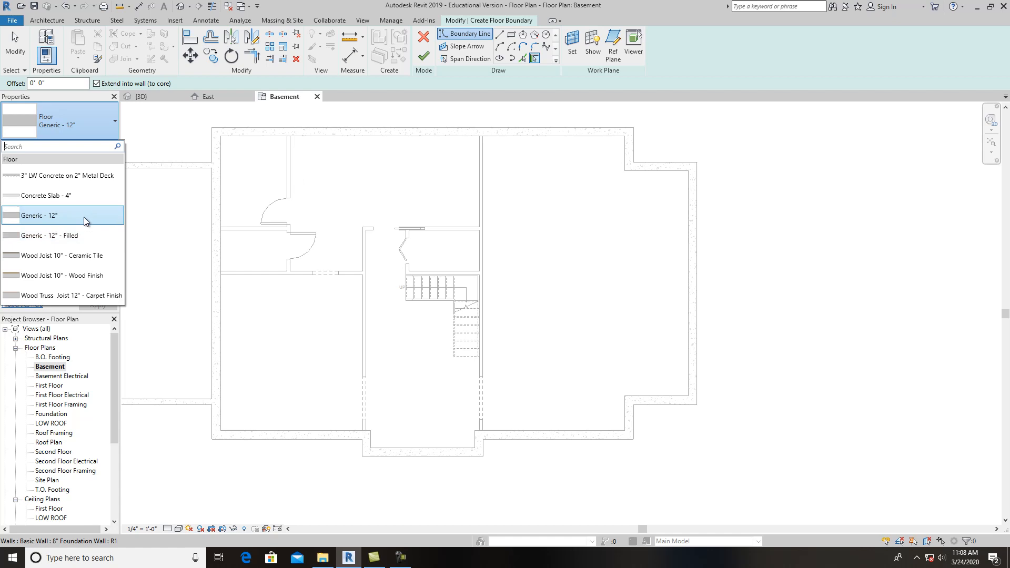
left_click(67, 200)
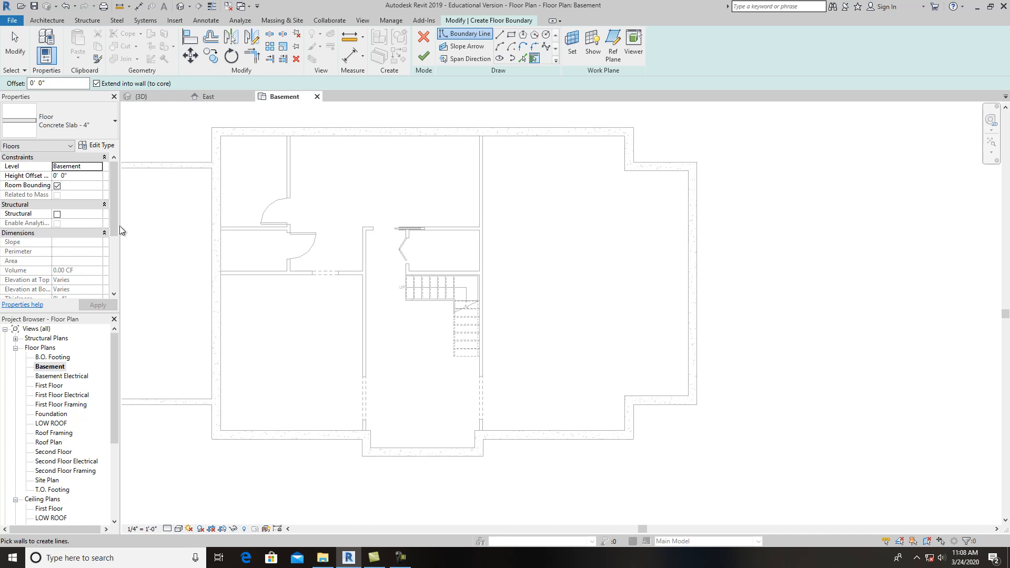
Step: Duplicate the concrete slab floor type under the name Basement Floor4"
left_click(105, 146)
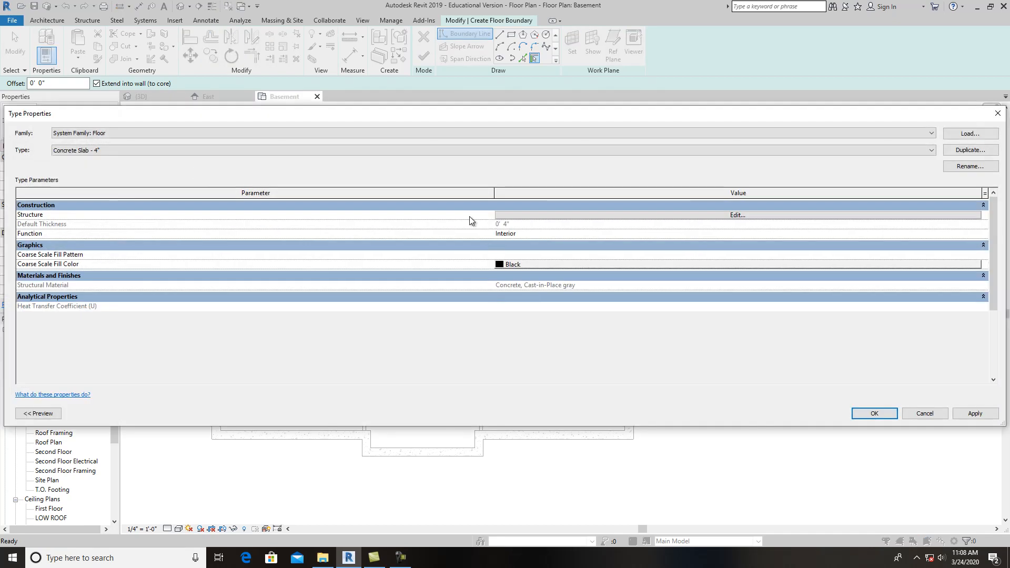
left_click(966, 151)
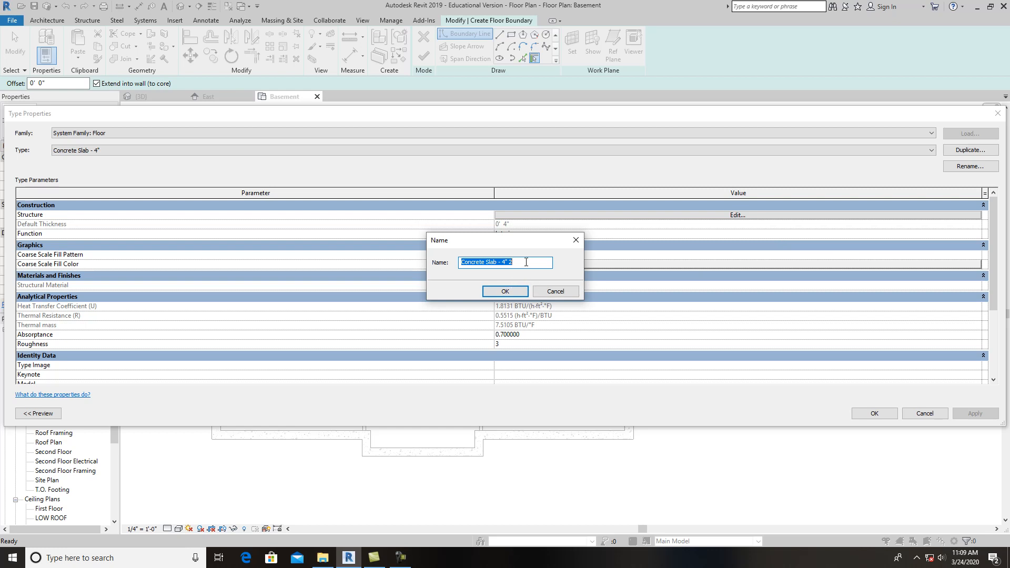
type("Basement Floor4")
left_click(503, 291)
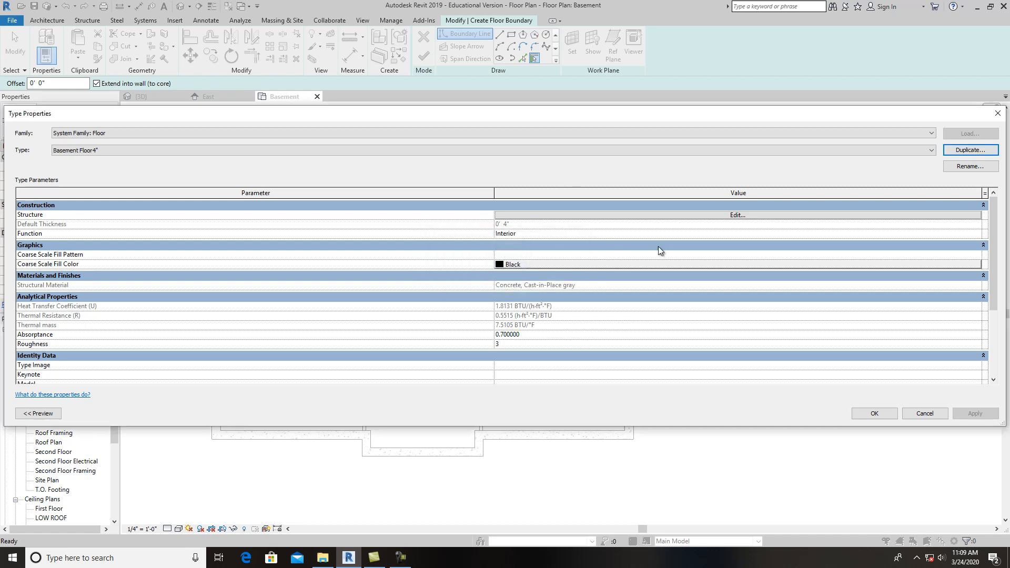
Step: Insert a layer below the lower core boundary of the floor's structure and set its function to Membrane Layer
left_click(697, 213)
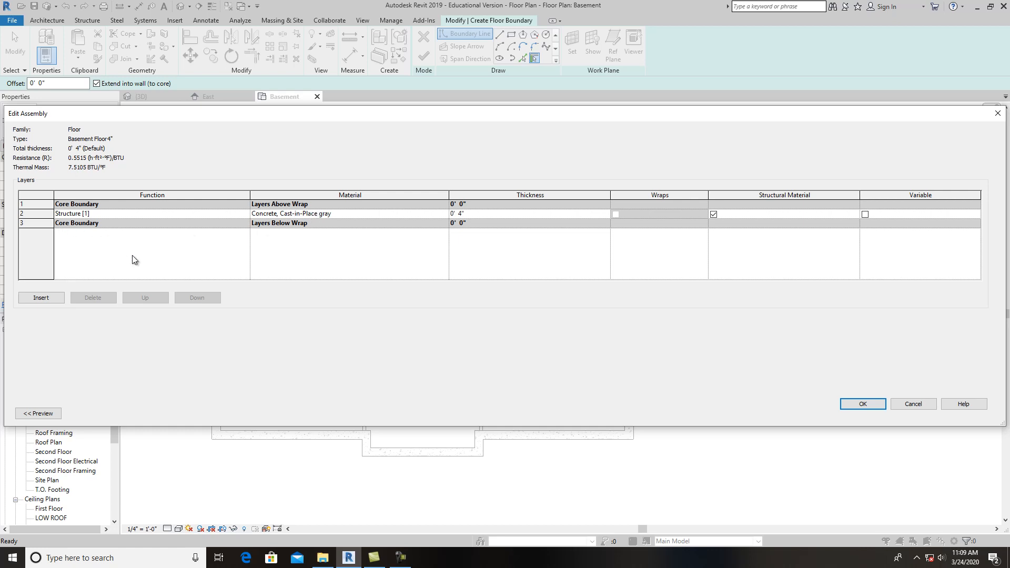
left_click(50, 298)
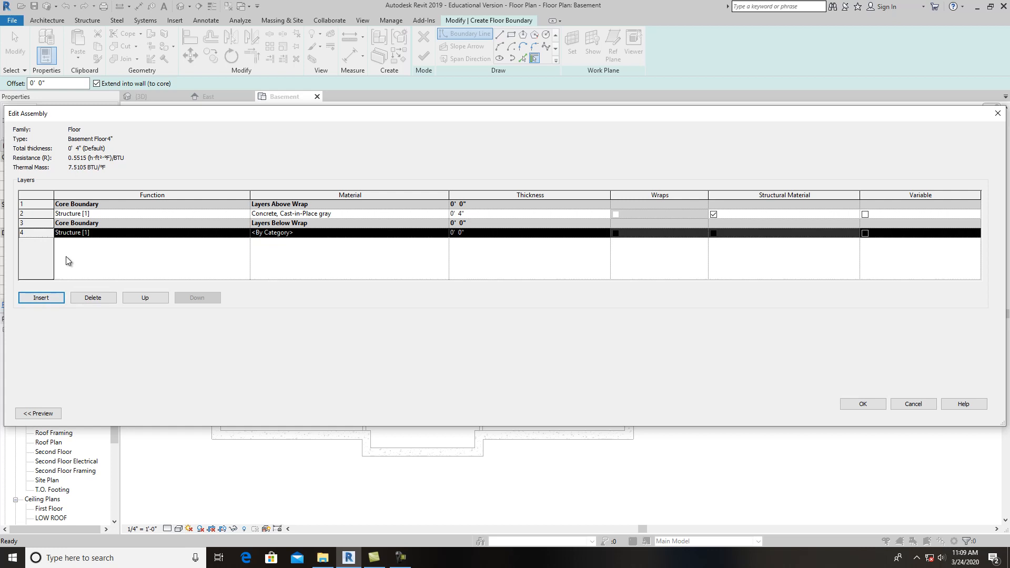
left_click(214, 234)
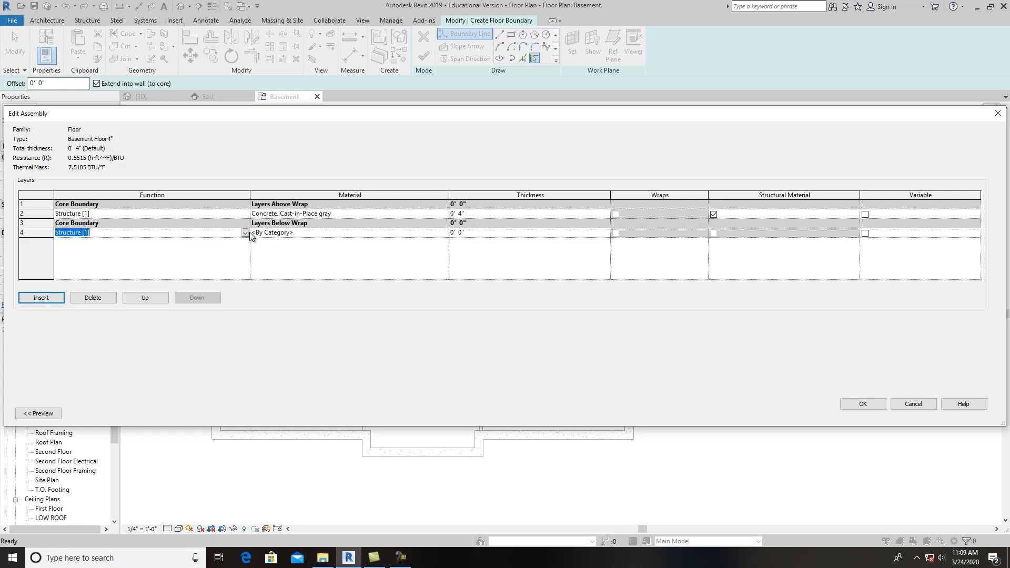
left_click(244, 232)
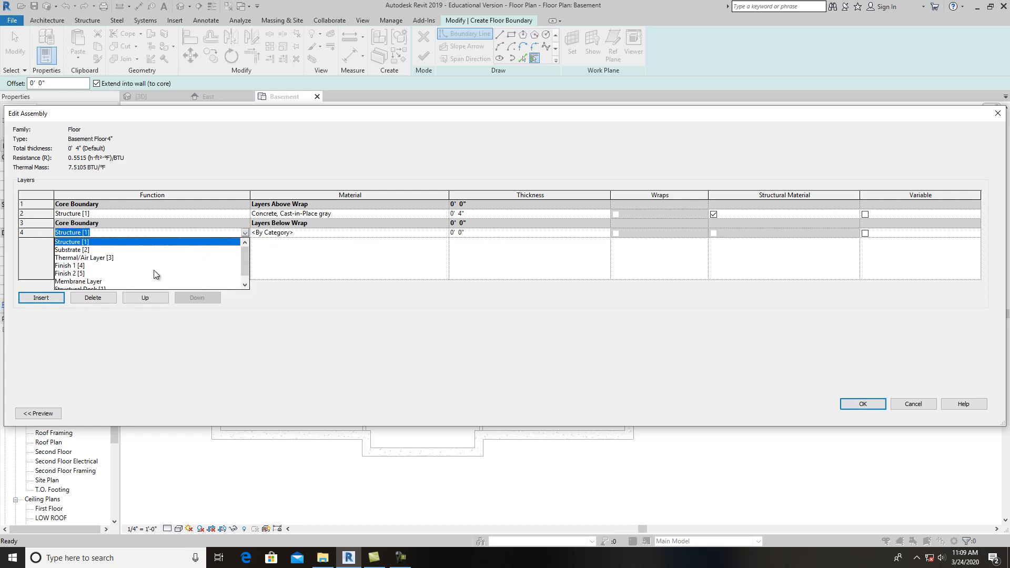
scroll(122, 278, "down", 1)
left_click(103, 273)
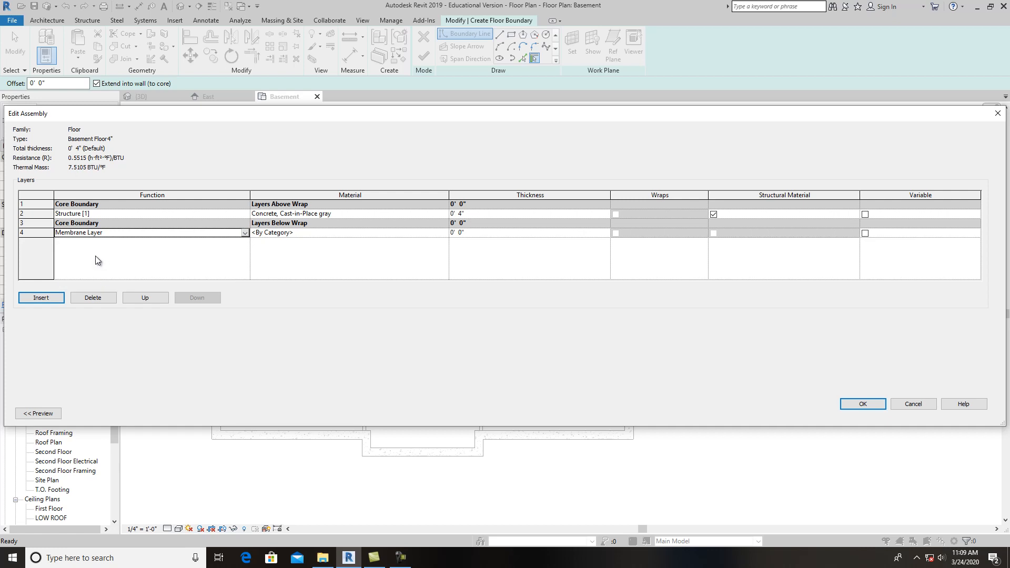
Step: Search the materials for vapor and assign Vapor Retarder to the membrane layer
left_click(311, 235)
left_click(445, 233)
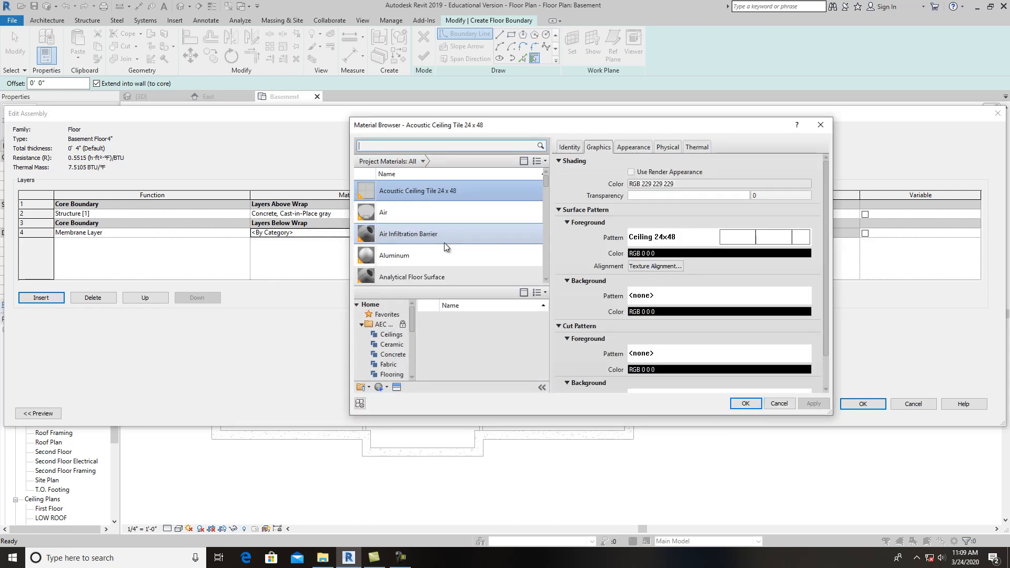
left_click(379, 145)
type("vapor")
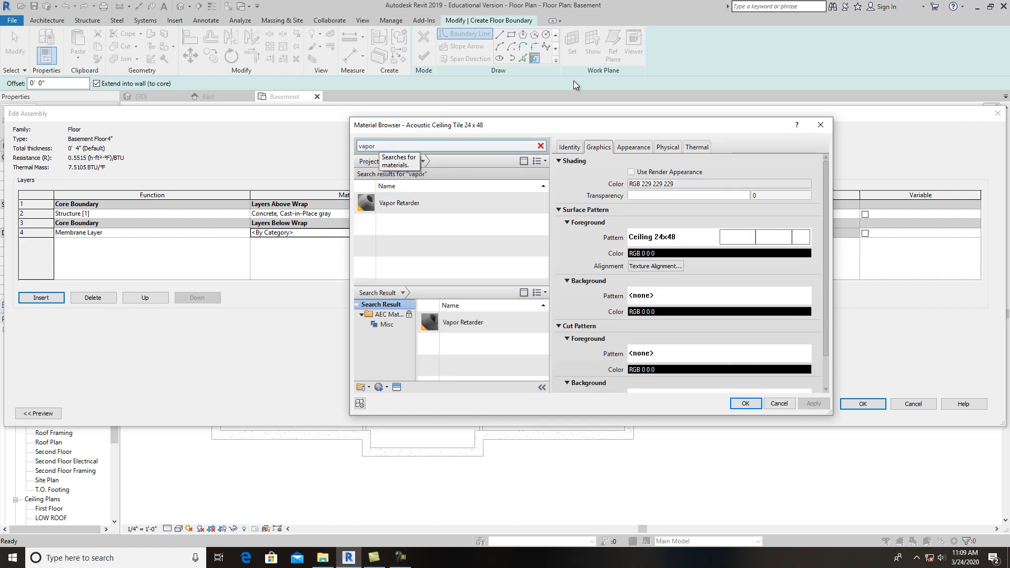
left_click(414, 204)
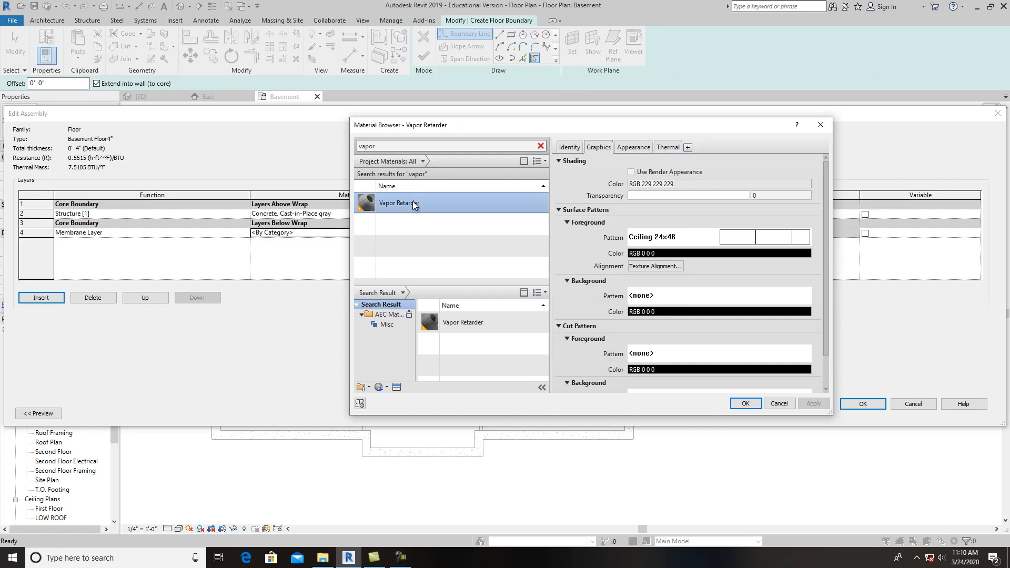
left_click(745, 403)
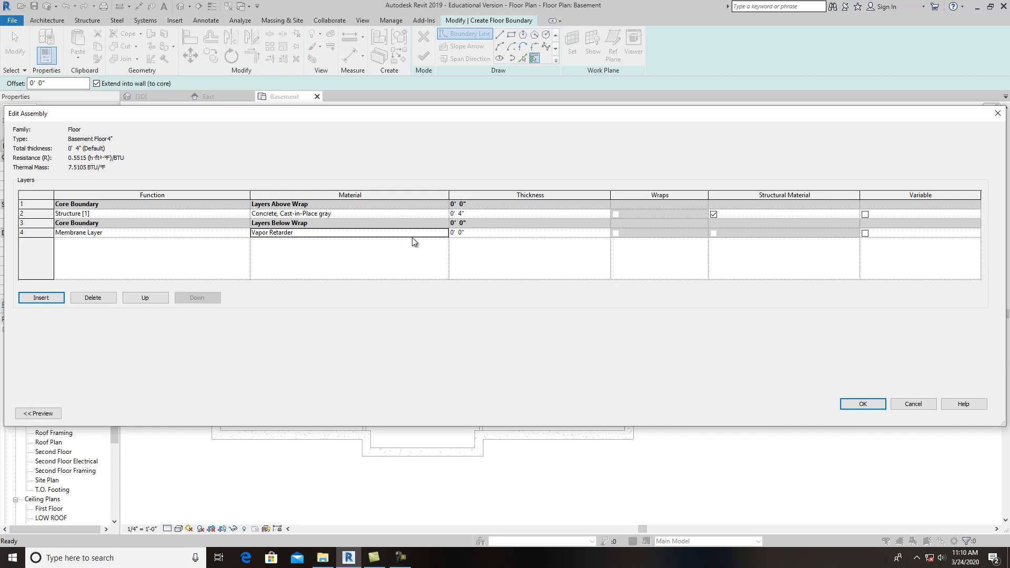
Step: Insert another layer beneath the membrane layer and set its function to Substrate [2]
left_click(45, 297)
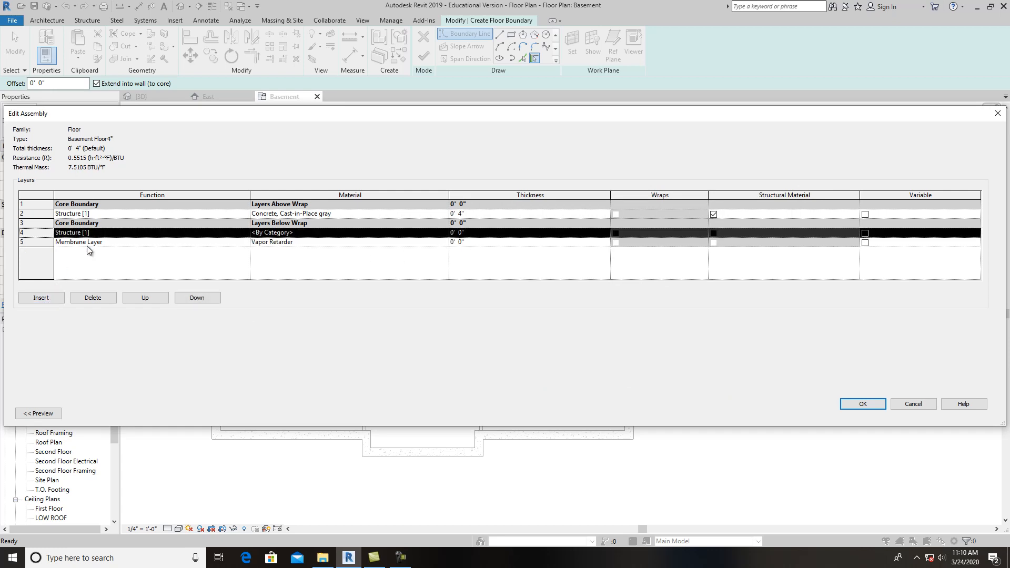
left_click(39, 242)
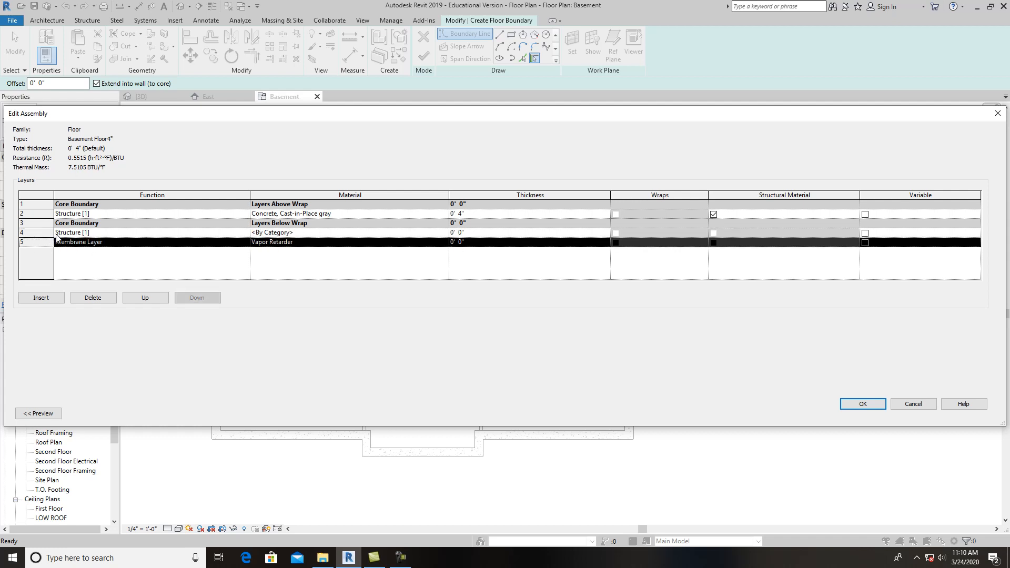
left_click(139, 297)
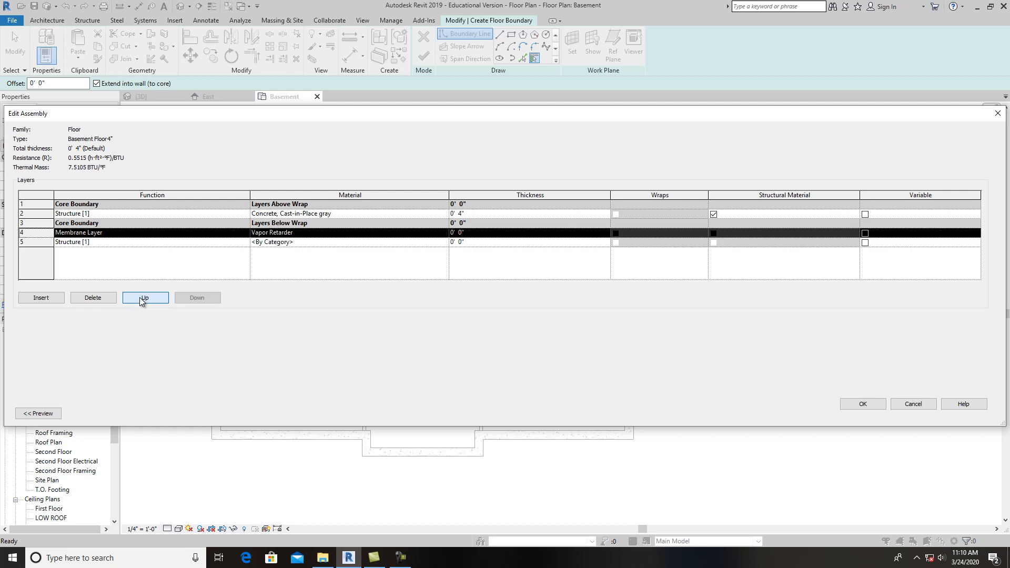
left_click(79, 241)
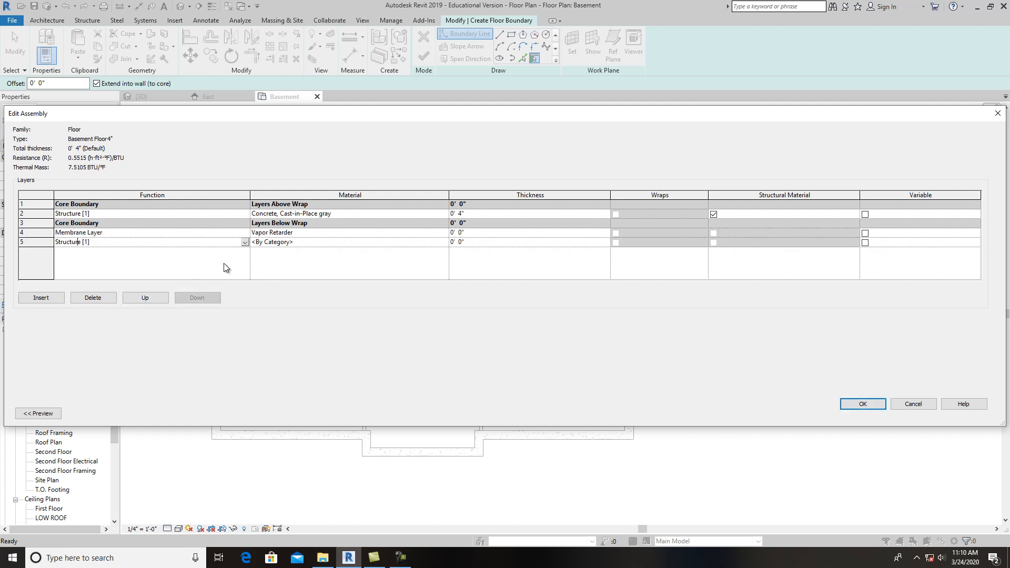
left_click(244, 242)
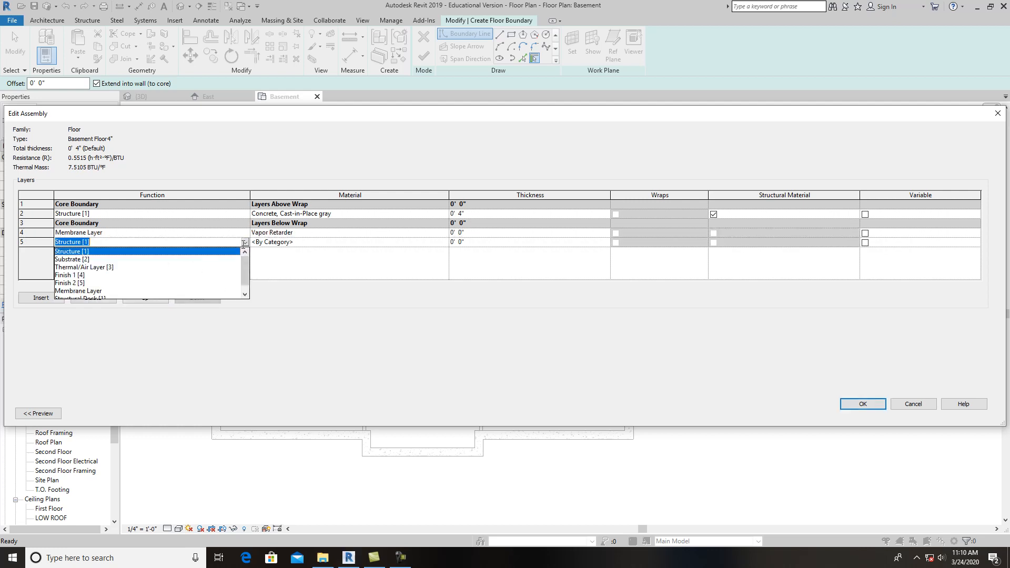
left_click(84, 259)
Step: Search the materials for sand and try to assign the library's Sand material to the substrate layer
left_click(279, 241)
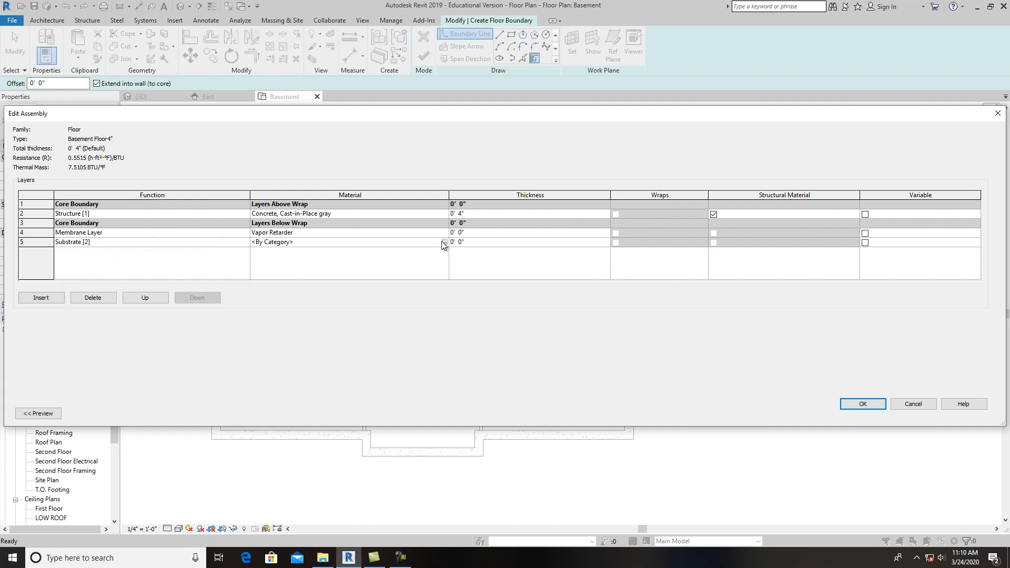
left_click(442, 241)
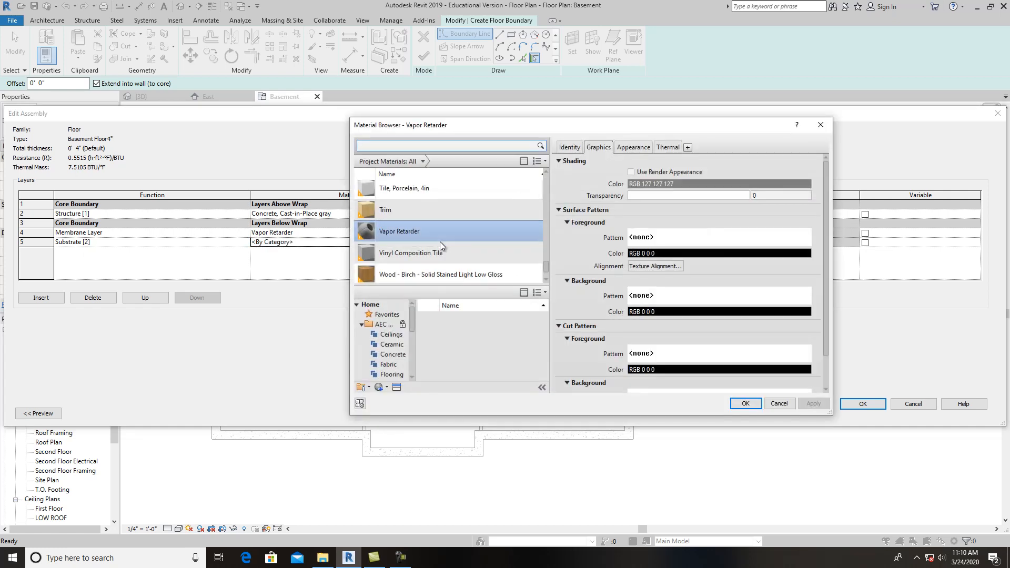
left_click(428, 148)
type("sand")
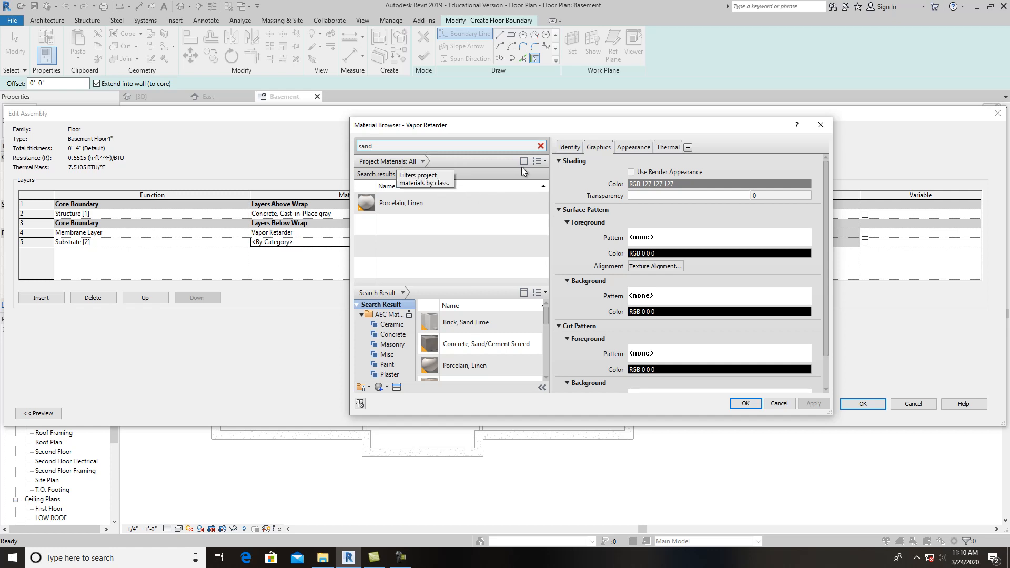
scroll(497, 336, "down", 1)
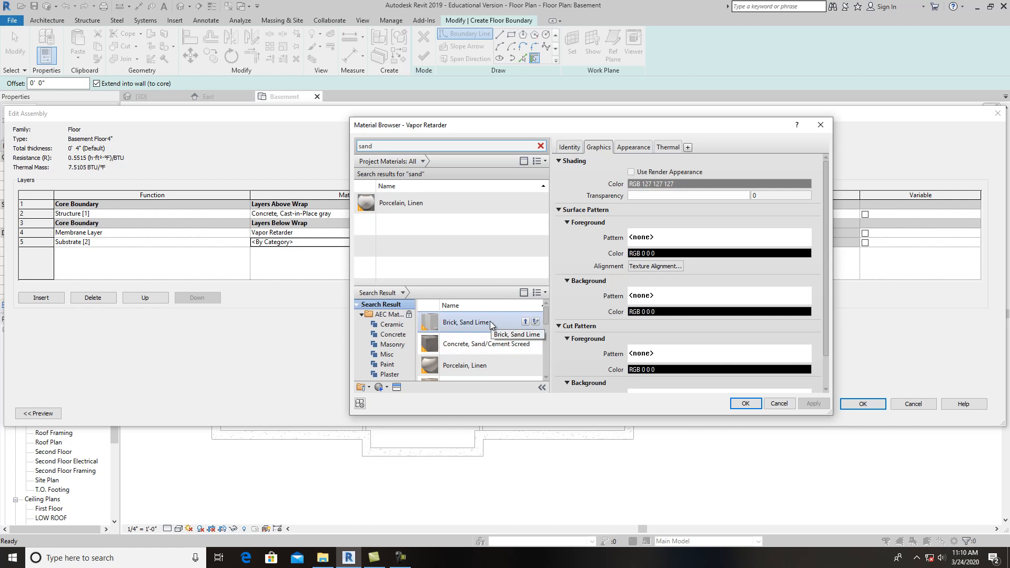
scroll(490, 323, "down", 2)
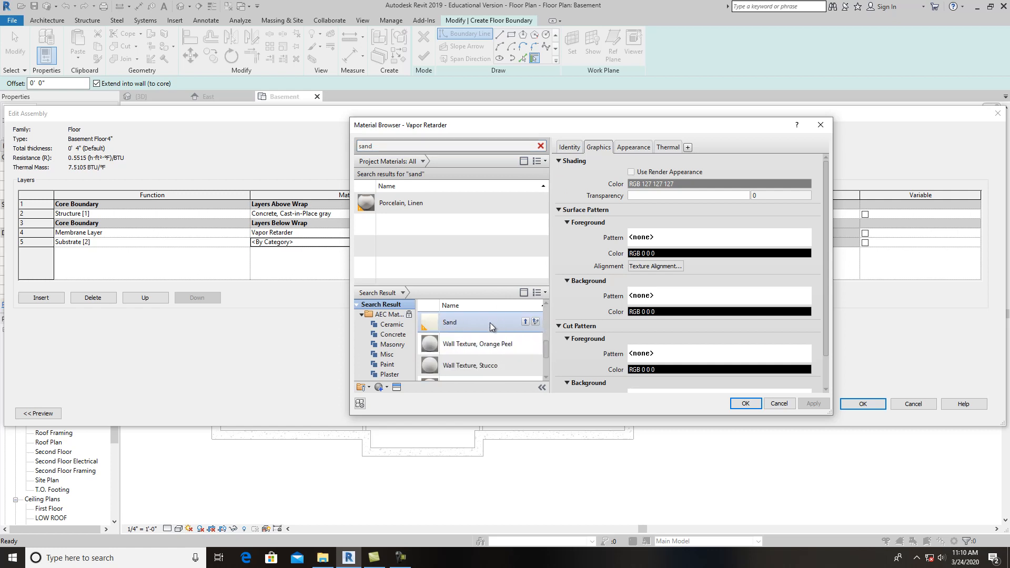
left_click(457, 322)
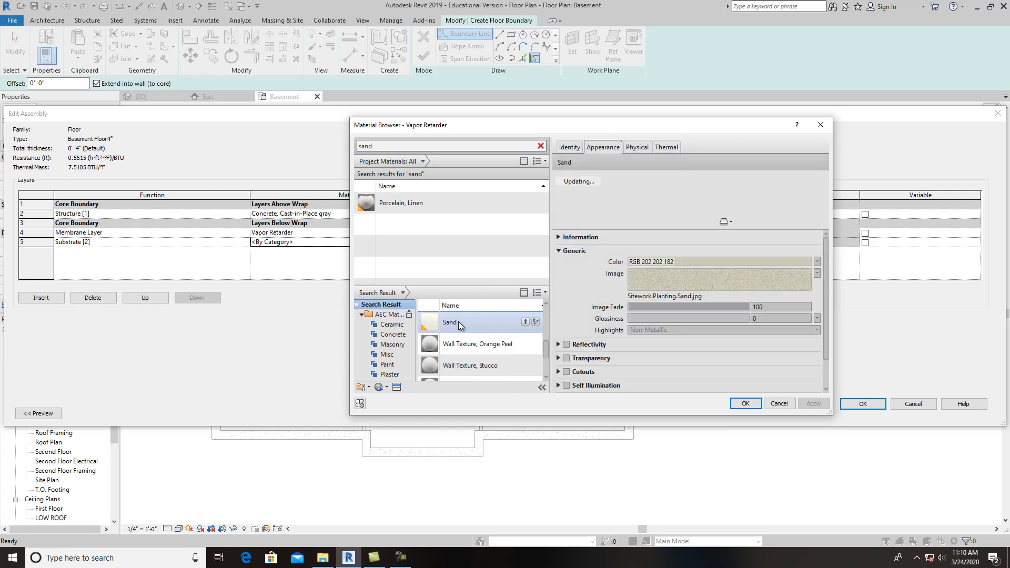
left_click(746, 404)
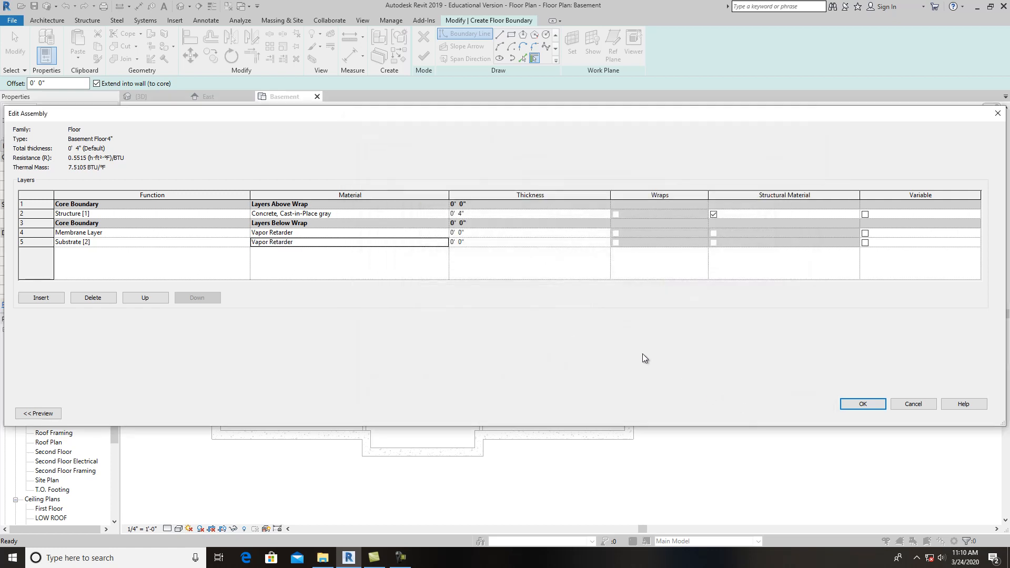
Step: Search the materials for sand and assign the library's Sand material to the Substrate [2] layer
left_click(441, 243)
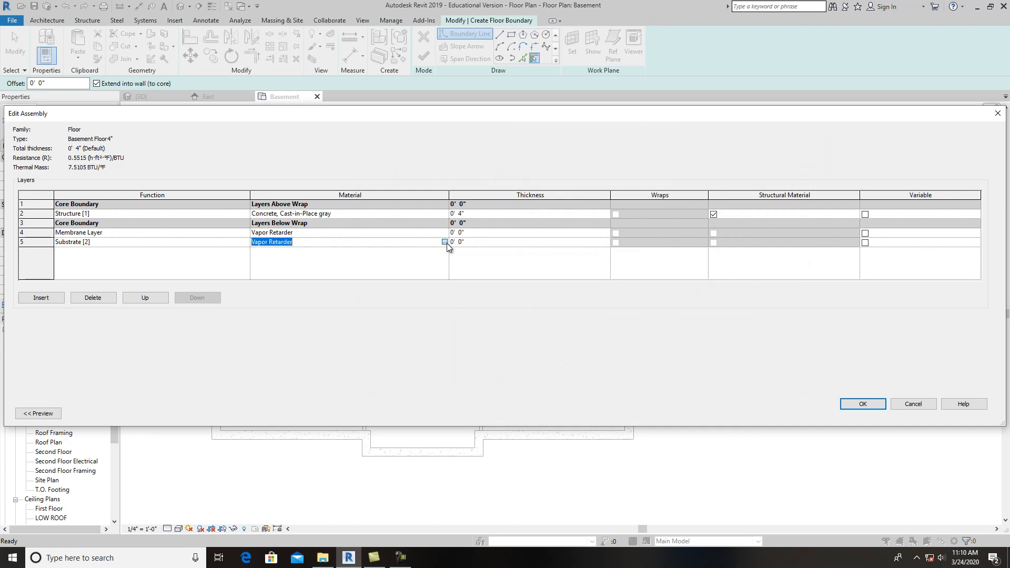
left_click(444, 242)
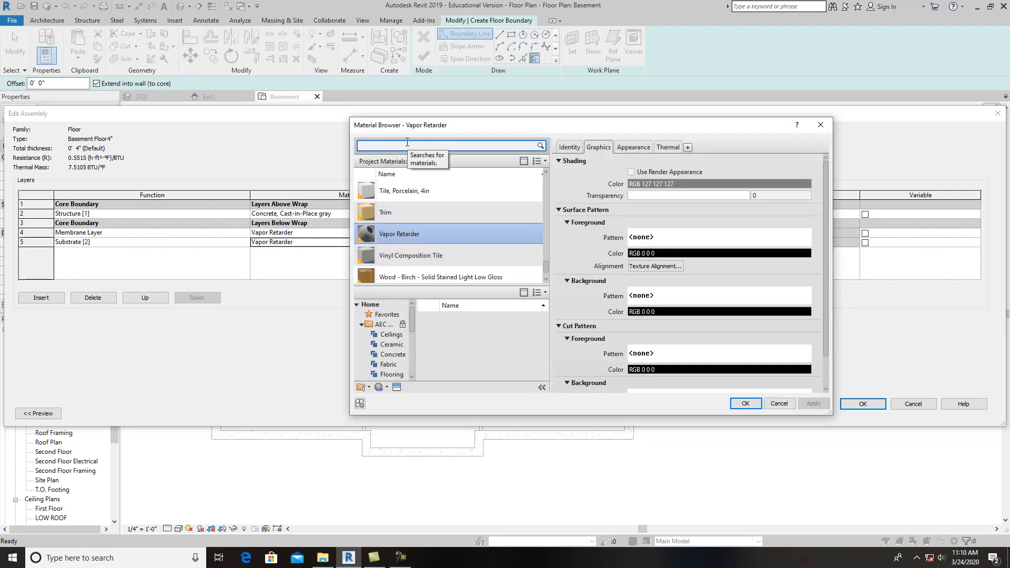
type("sand")
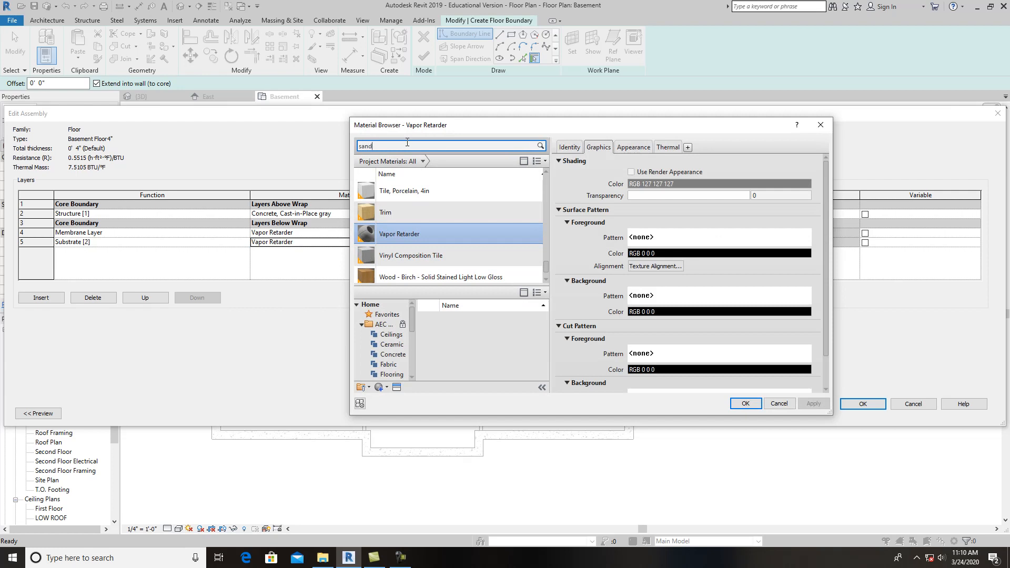
scroll(498, 342, "down", 8)
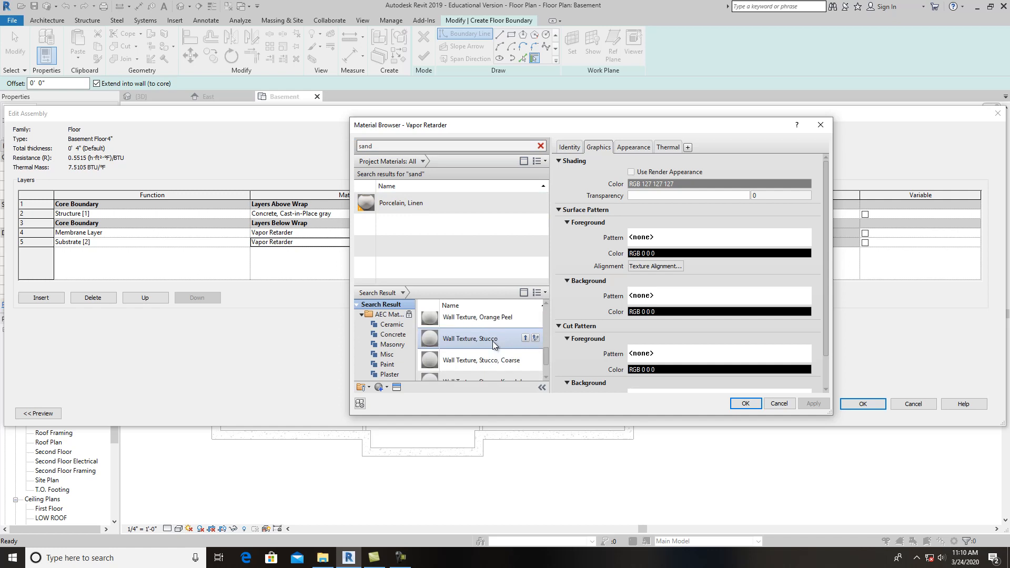
scroll(492, 344, "up", 3)
scroll(493, 345, "down", 1)
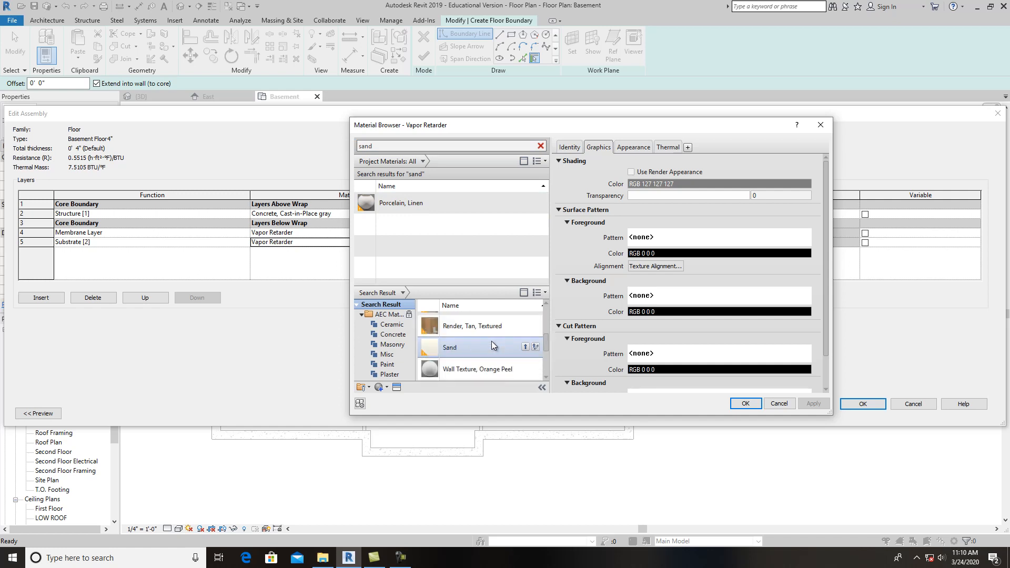
left_click(524, 347)
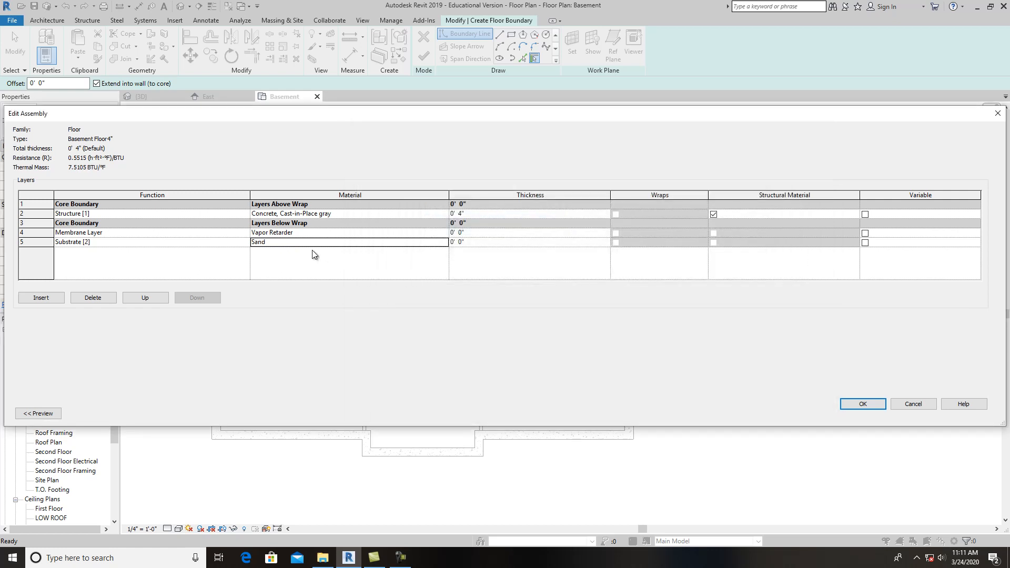
Step: Set the sand substrate's thickness to 4" and accept the layer assembly and the floor type properties
left_click(459, 241)
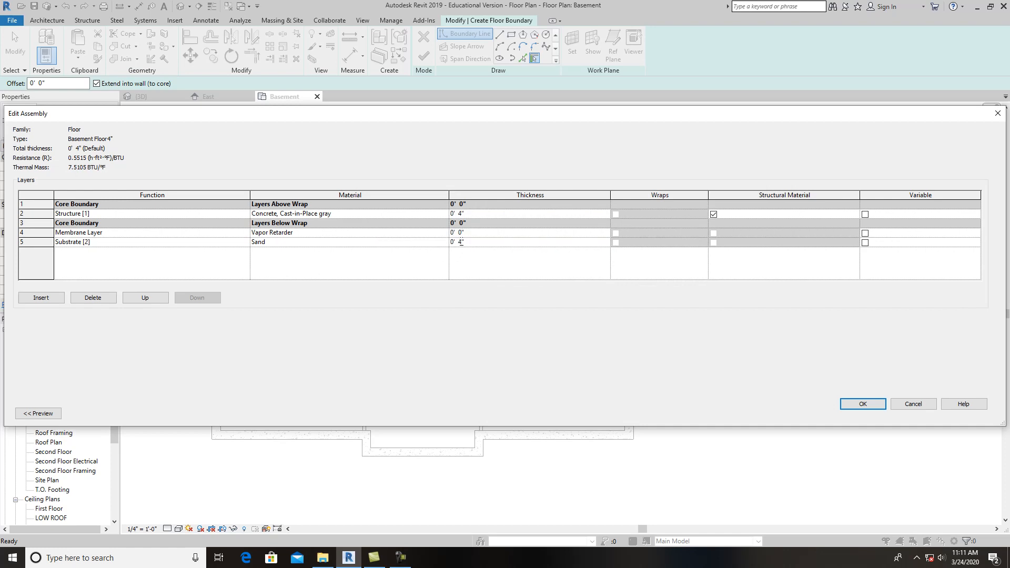
left_click(863, 403)
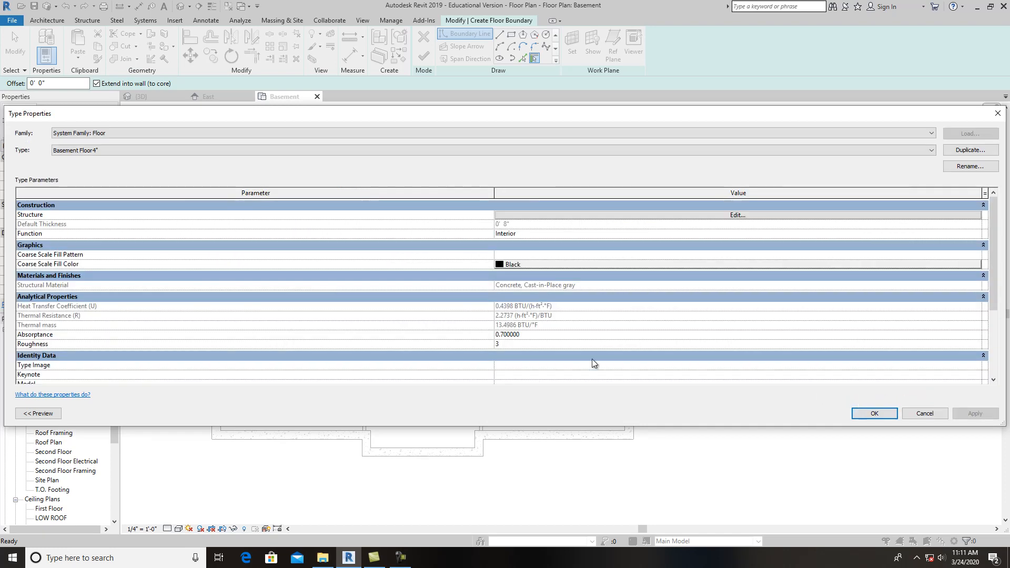
left_click(874, 413)
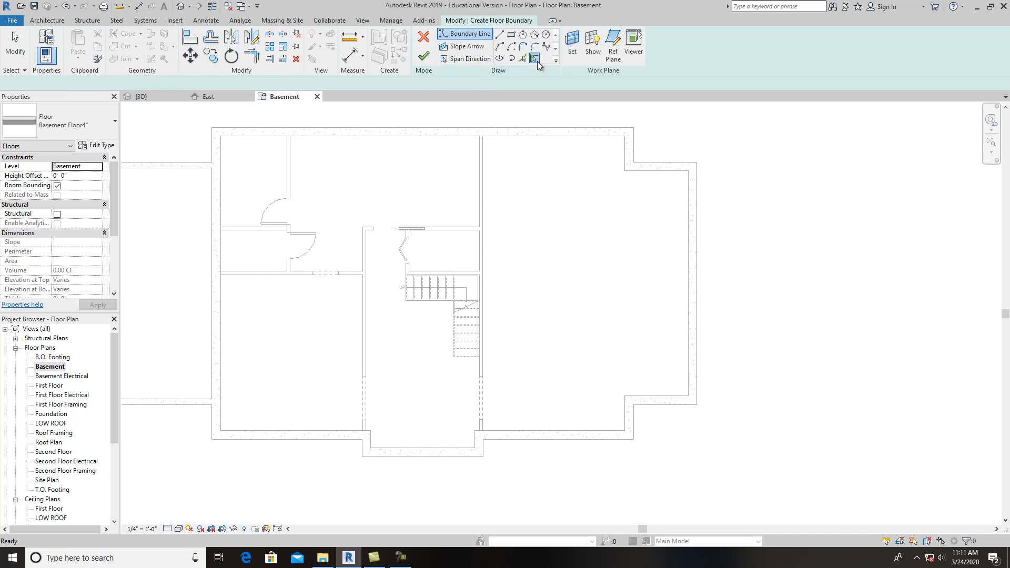
Step: Pick the upper exterior wall and the right-hand foundation walls around to the front bay as floor boundary lines
left_click(527, 138)
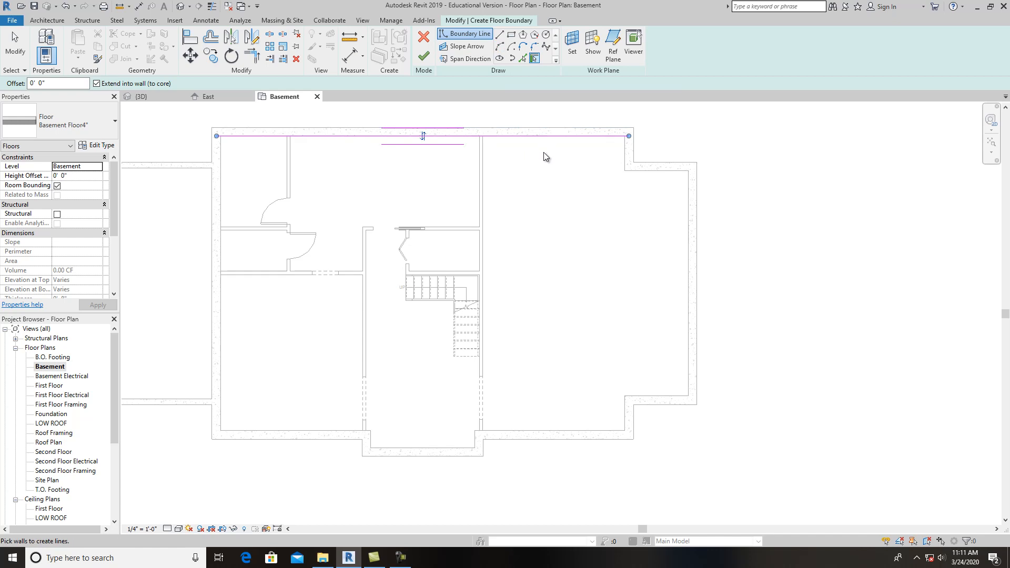
left_click(627, 152)
left_click(654, 172)
left_click(688, 206)
left_click(657, 399)
left_click(621, 413)
left_click(594, 429)
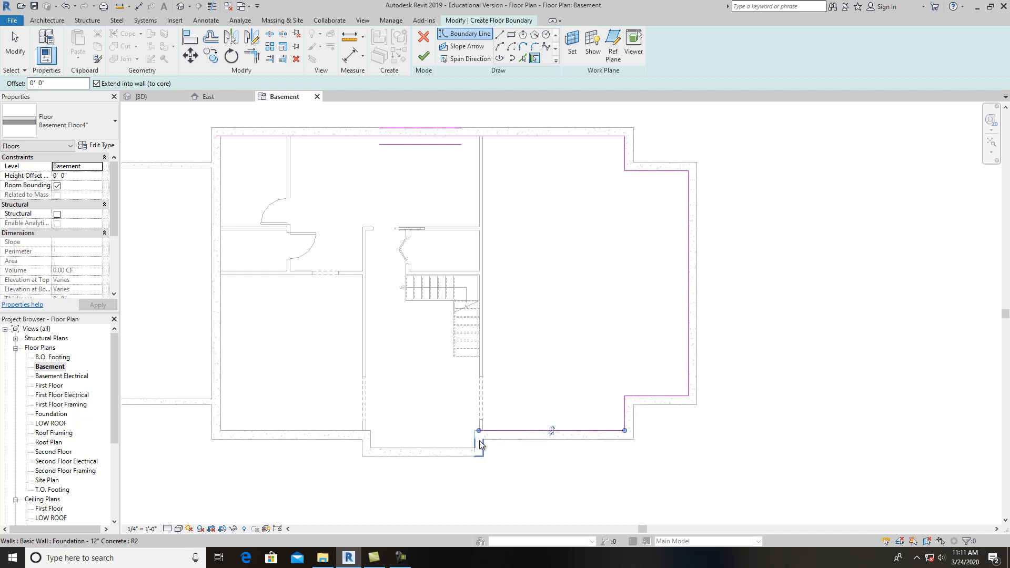
Step: Continue the floor boundary along the inner faces of the projecting front bay's walls
scroll(471, 447, "up", 6)
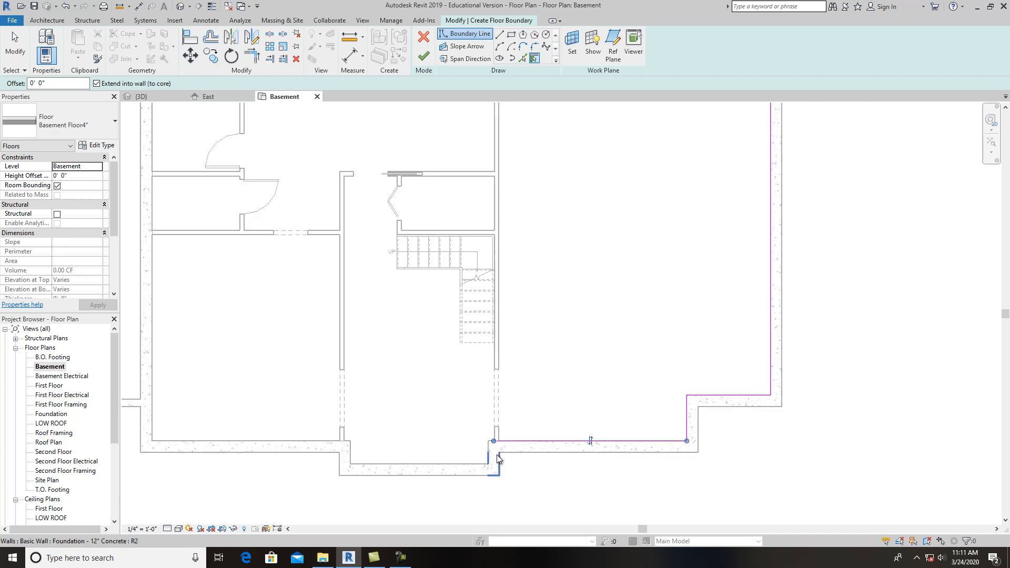
left_click(460, 440)
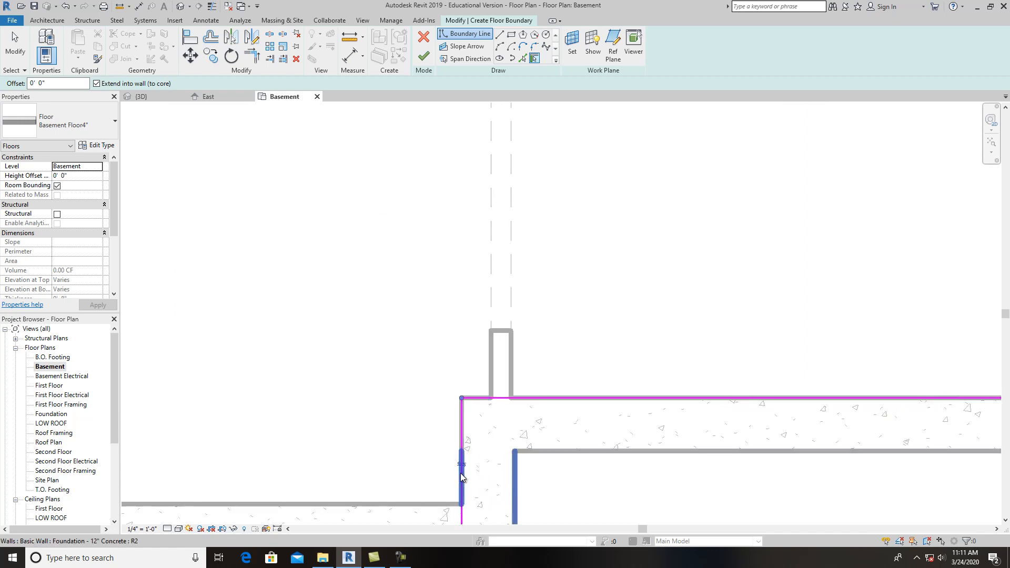
scroll(459, 472, "down", 2)
left_click(436, 488)
scroll(439, 478, "down", 4)
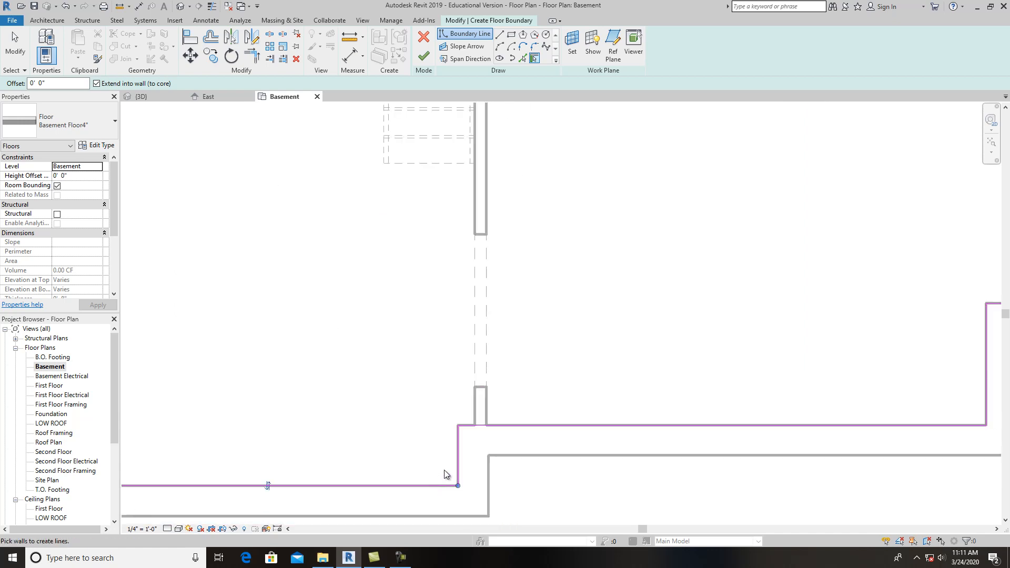
scroll(268, 471, "up", 4)
scroll(268, 460, "down", 3)
middle_click_drag(336, 433, 744, 396)
Step: Add the lower-left and left foundation walls to close the floor boundary
left_click(553, 394)
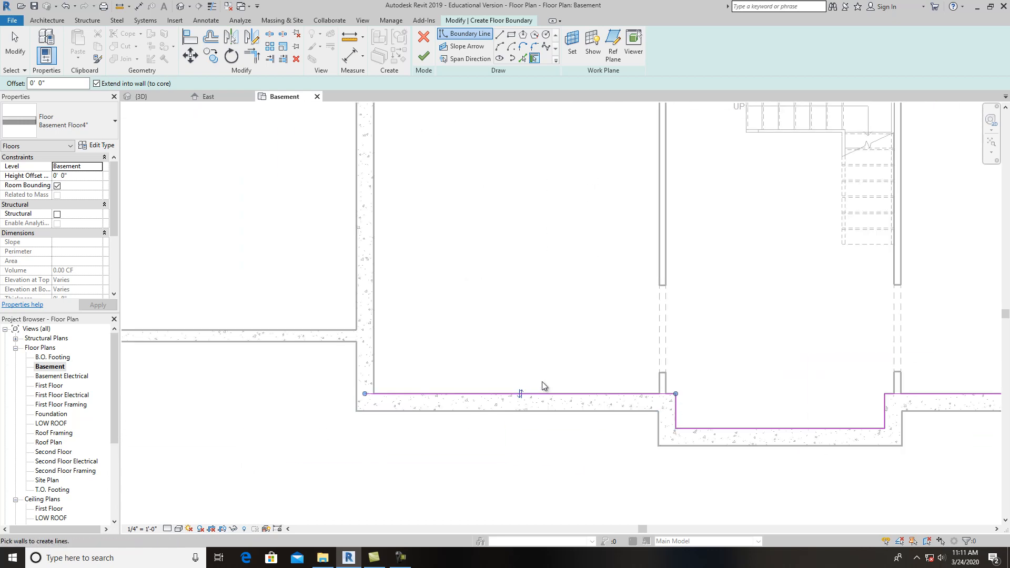
left_click(380, 269)
scroll(418, 313, "up", 3)
scroll(419, 314, "down", 3)
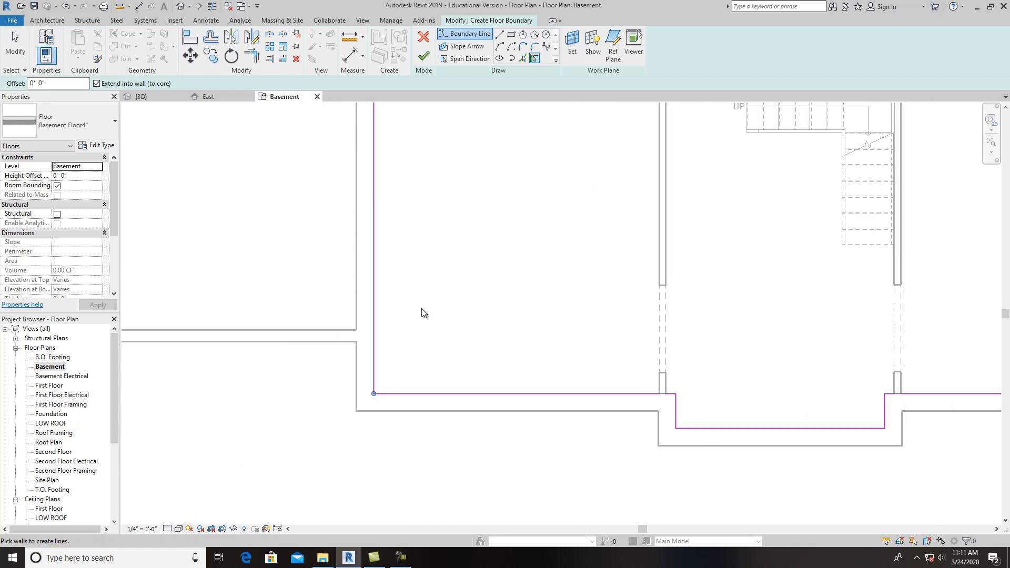
Step: Extend the left boundary line past its upper corner, and return its end to meet the upper boundary line
middle_click_drag(444, 345, 429, 375)
mouse_move(603, 360)
middle_mouse_down()
mouse_move(548, 311)
mouse_move(538, 275)
mouse_move(550, 344)
mouse_move(559, 324)
middle_mouse_up()
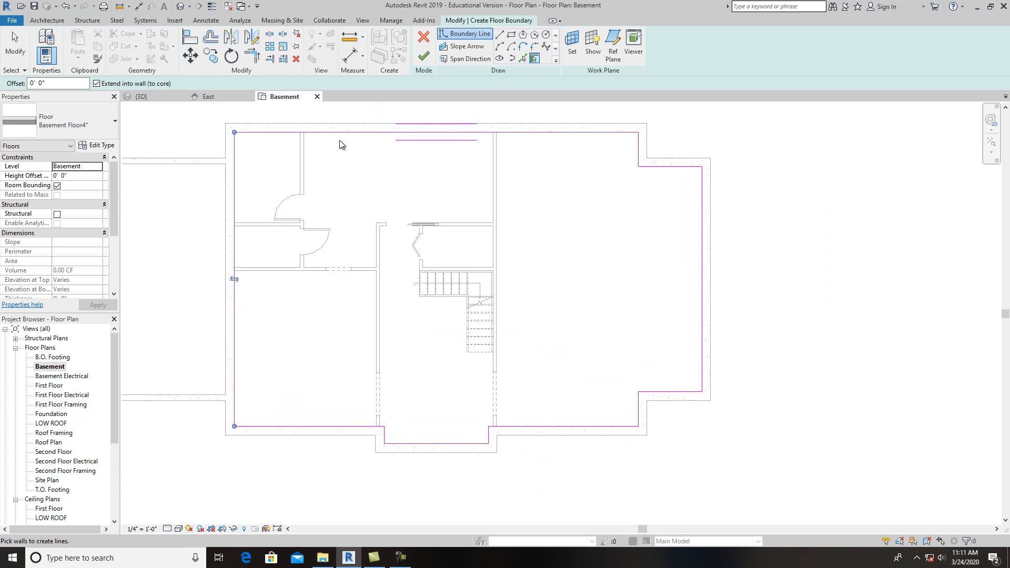
left_click(276, 128)
scroll(238, 140, "up", 5)
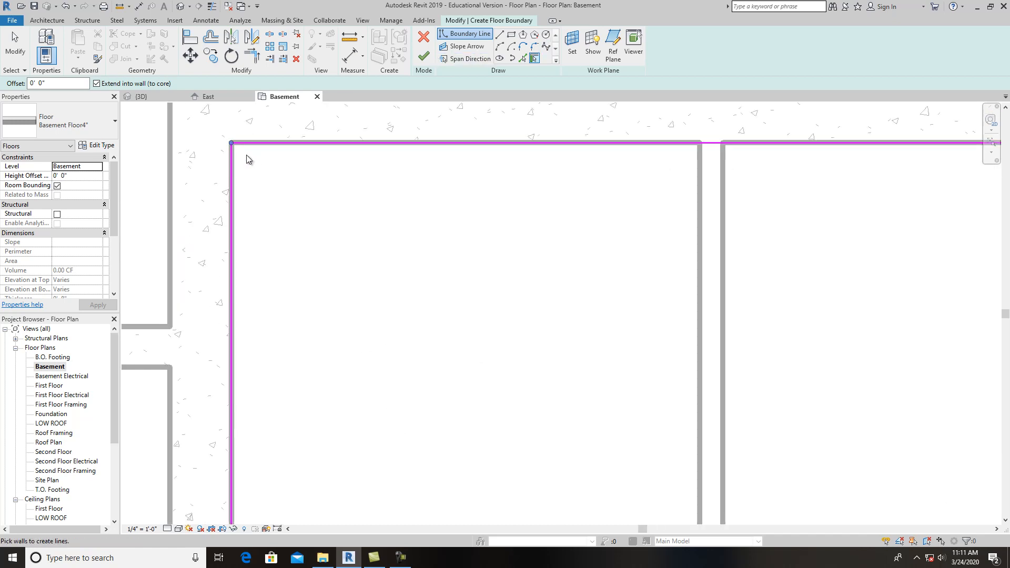
left_click_drag(230, 144, 231, 133)
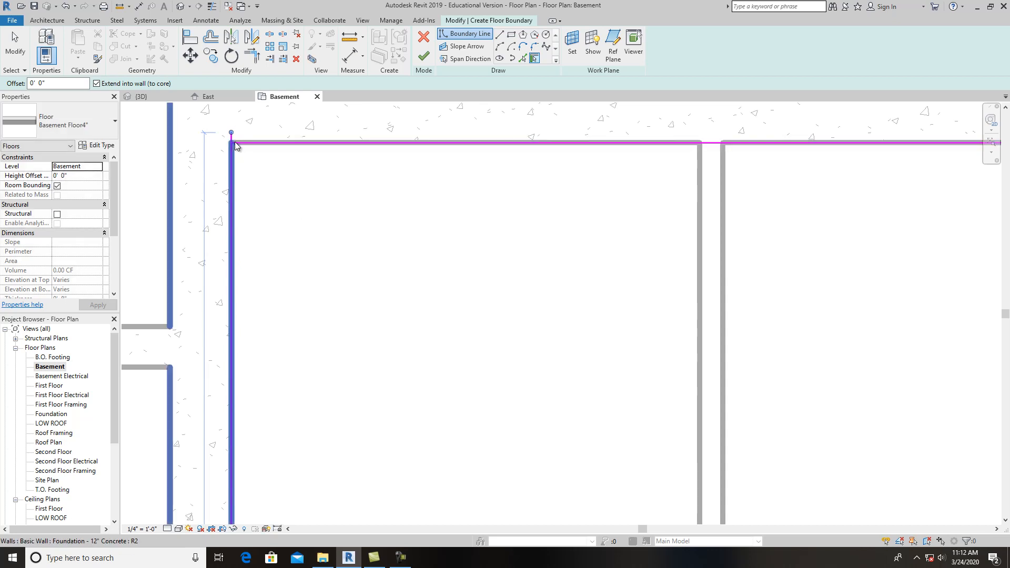
left_click_drag(231, 134, 232, 143)
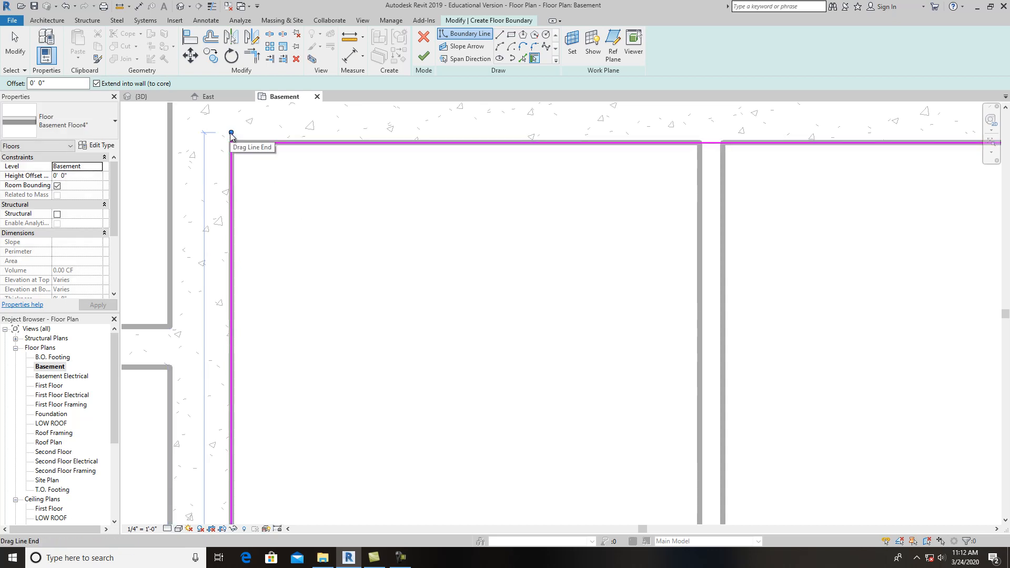
scroll(412, 250, "down", 4)
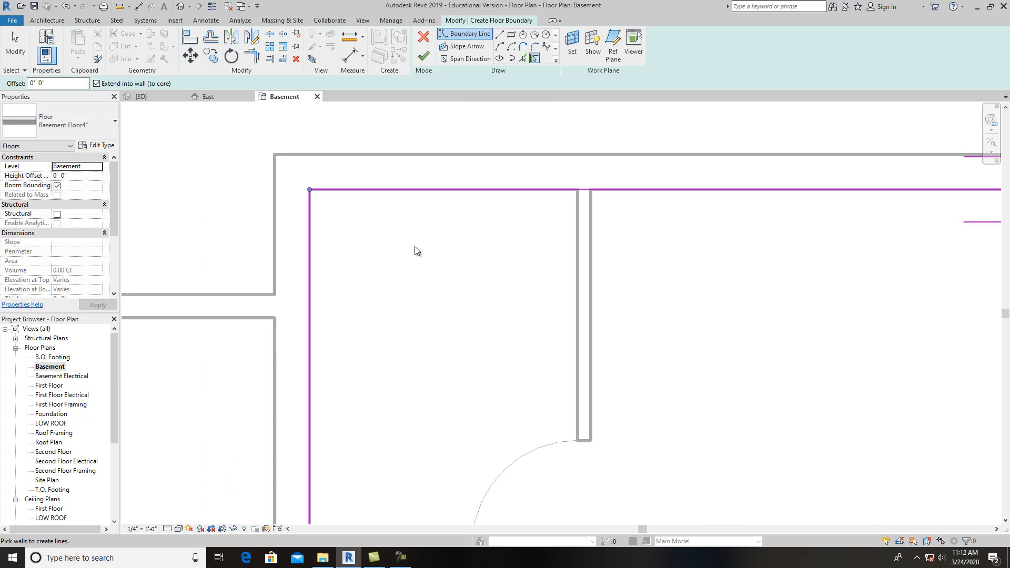
middle_click_drag(765, 366, 602, 253)
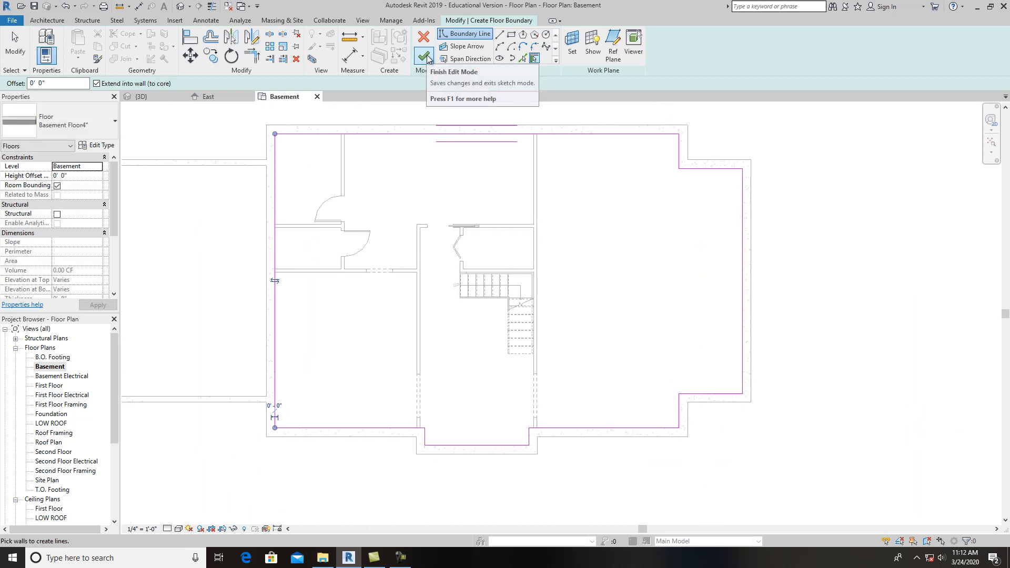
Step: Finish the floor sketch, decline joining the floor with the overlapping walls, and deselect the floor
left_click(424, 55)
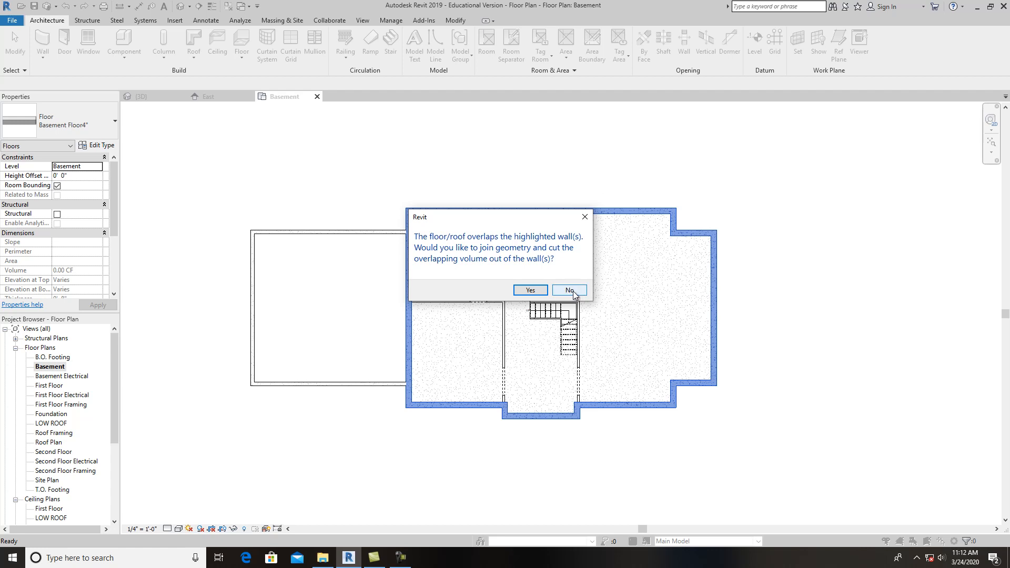
left_click(568, 287)
left_click(568, 290)
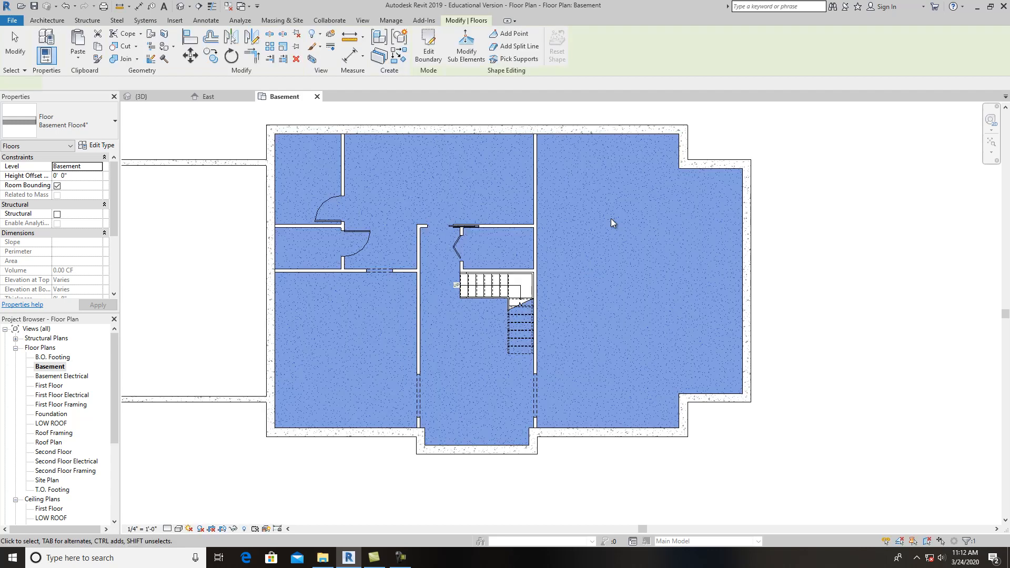
left_click(916, 200)
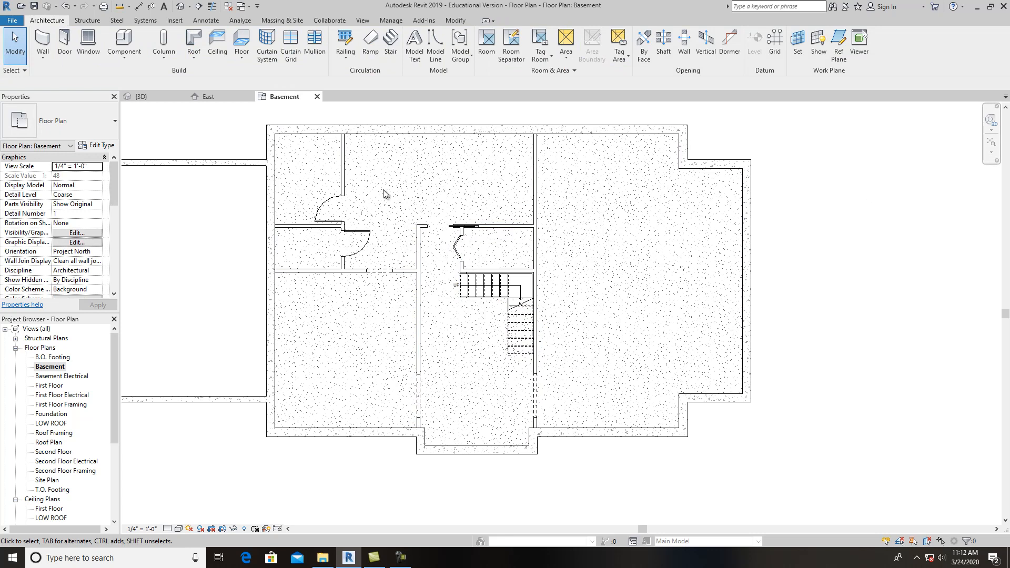
Step: Open the default 3D view and enable its section box
left_click(184, 9)
scroll(578, 415, "up", 5)
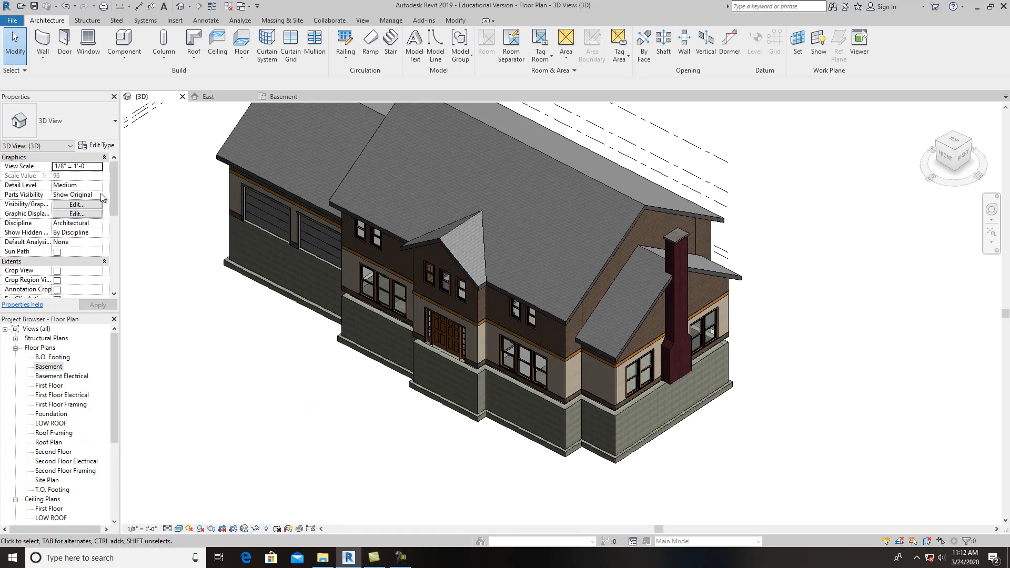
mouse_move(115, 180)
left_mouse_down()
mouse_move(108, 266)
mouse_move(112, 175)
mouse_move(113, 195)
left_mouse_up()
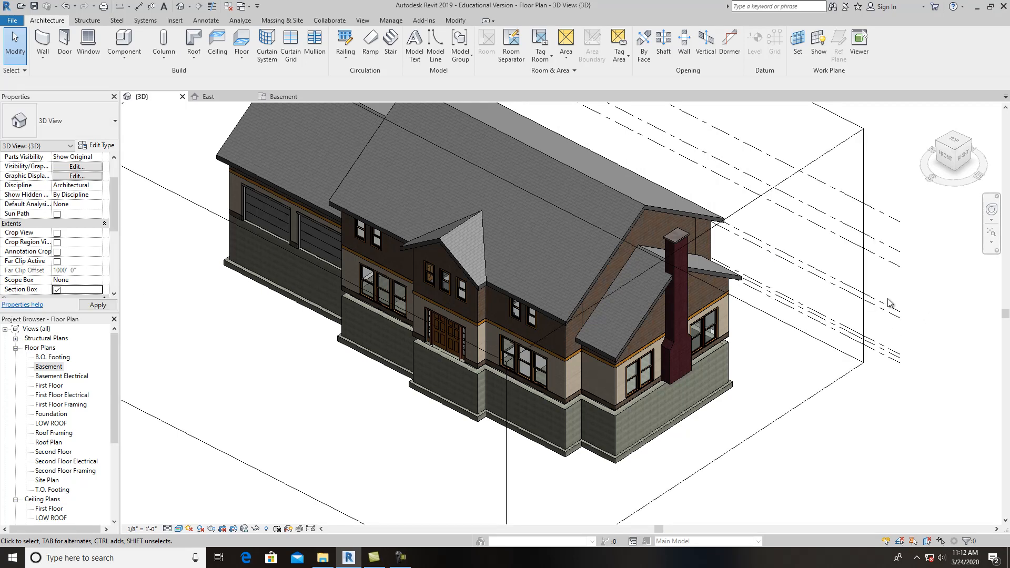
Step: From the front view, pull the section box's right face inward to cut through the right end of the house
scroll(888, 374, "up", 1)
scroll(881, 370, "down", 5)
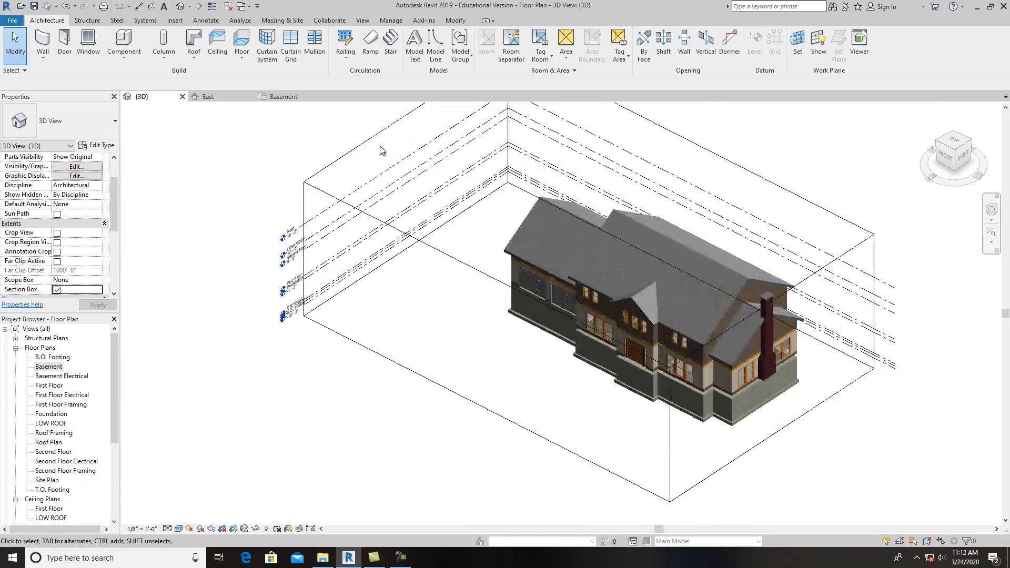
left_click(846, 253)
left_click_drag(953, 159, 149, 140)
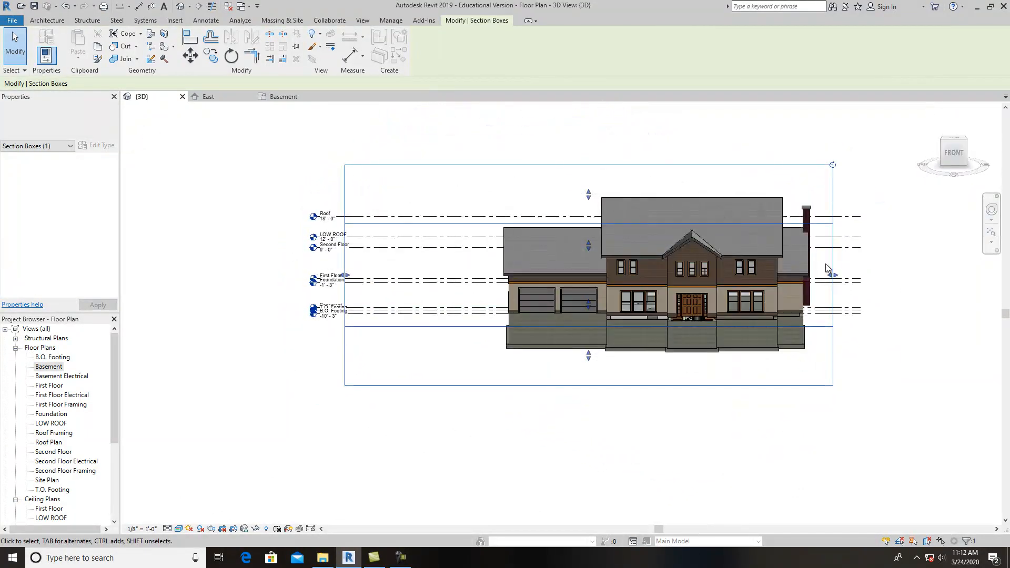
left_click_drag(786, 273, 758, 270)
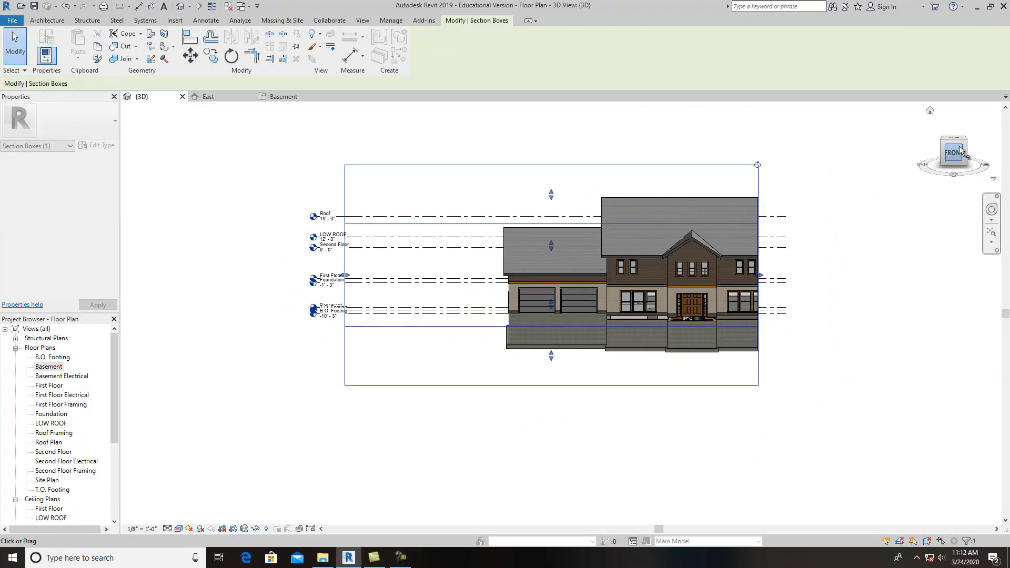
Step: Examine the basement slab's layers and the wall footing at the cut edge in a 3D corner view
left_click_drag(961, 147, 870, 163)
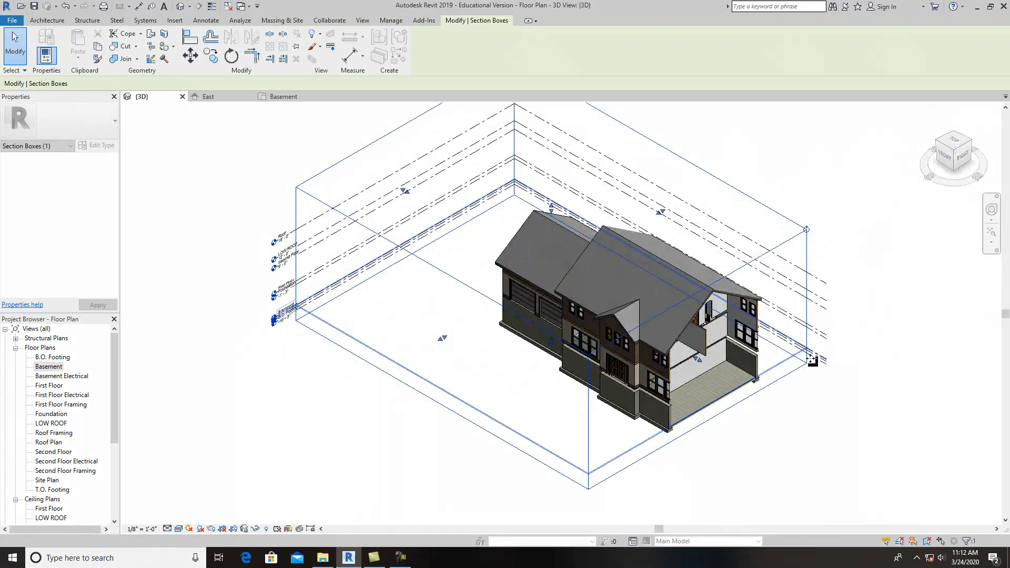
scroll(729, 370, "up", 5)
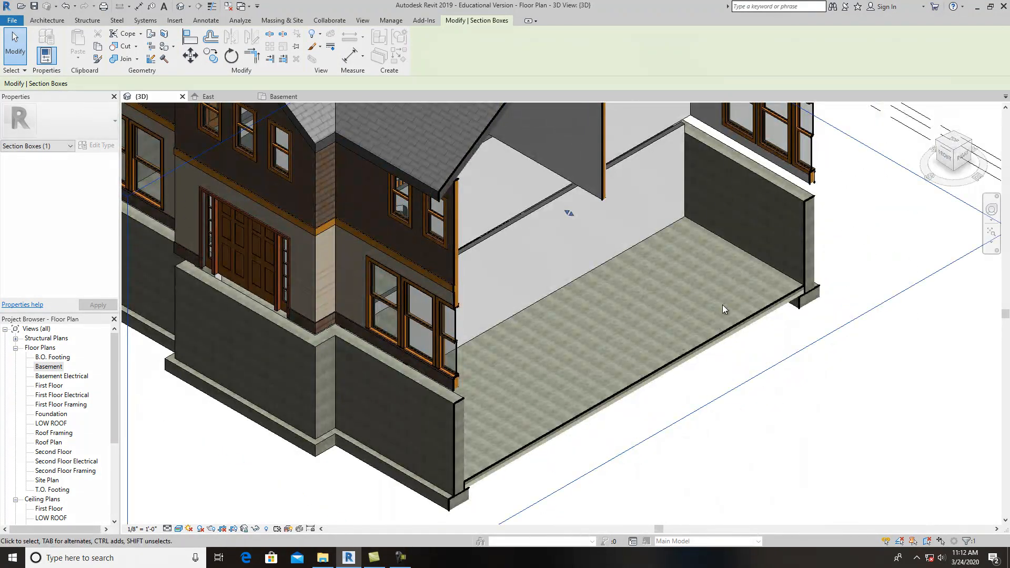
scroll(792, 293, "up", 5)
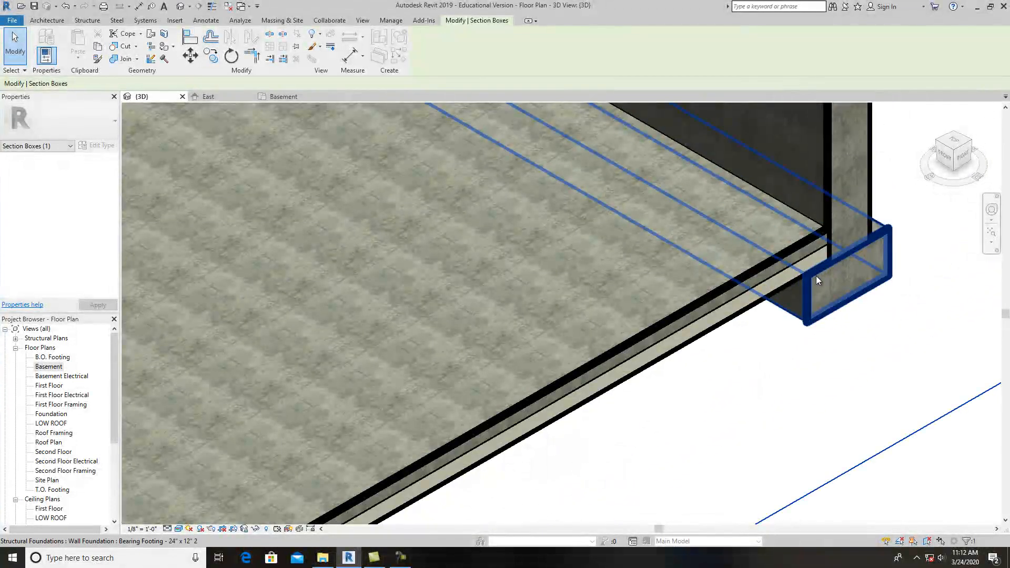
scroll(823, 285, "down", 2)
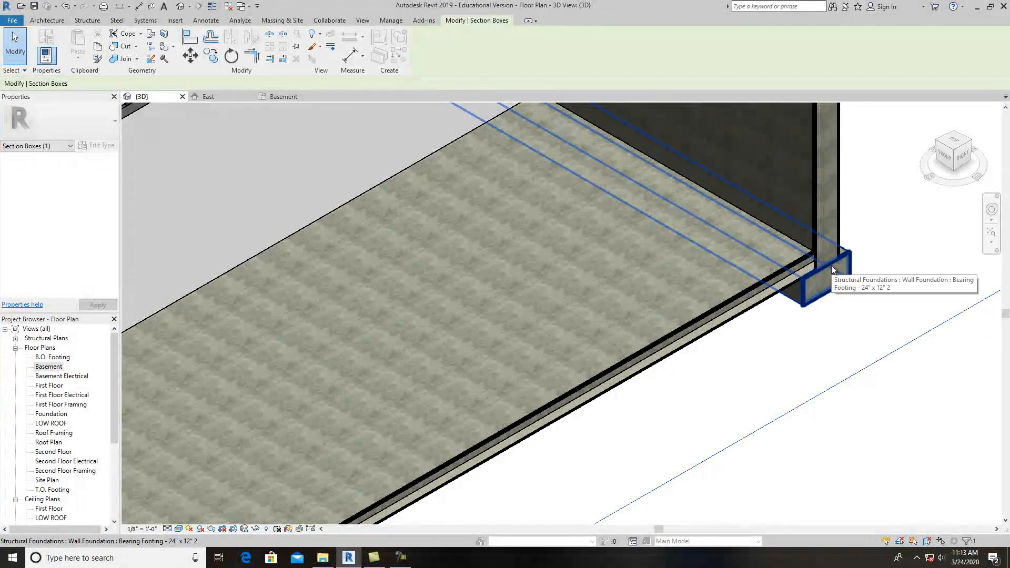
scroll(832, 266, "down", 1)
scroll(831, 267, "down", 4)
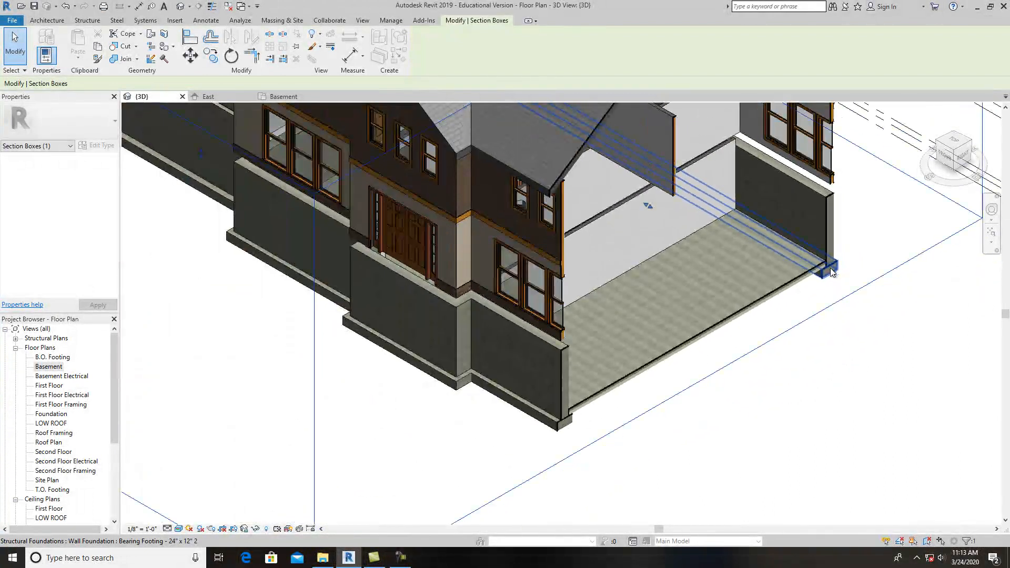
Step: Deselect the section box and turn it off for the 3D view so the whole house shows
middle_click_drag(759, 353, 685, 346, "shift")
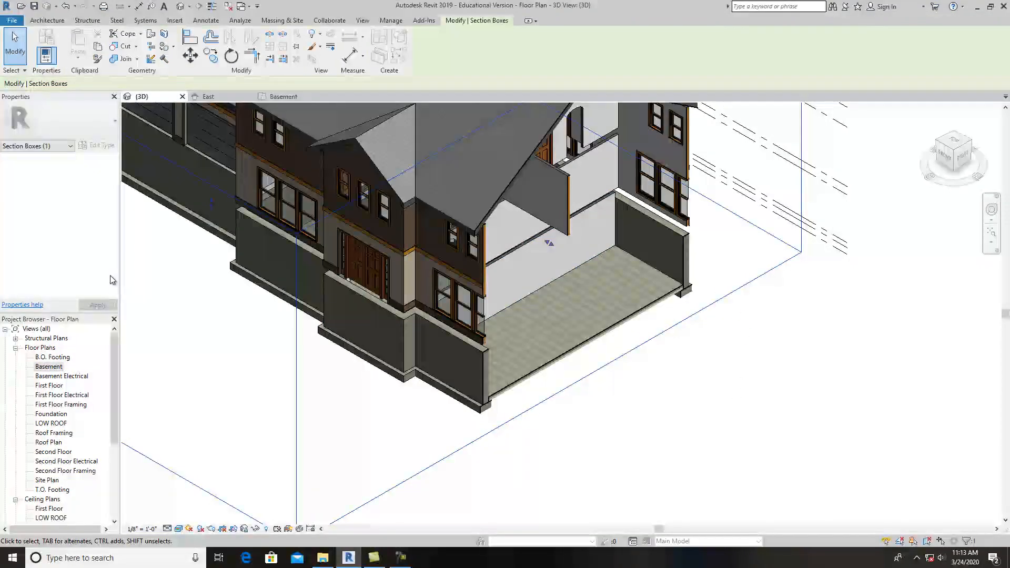
left_click(194, 293)
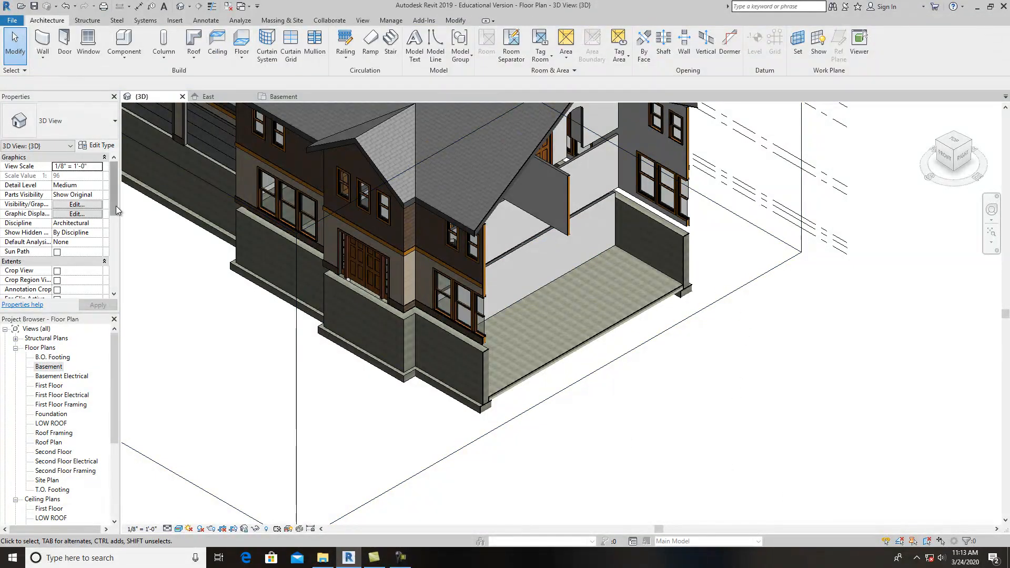
left_click_drag(111, 201, 111, 244)
left_click(57, 223)
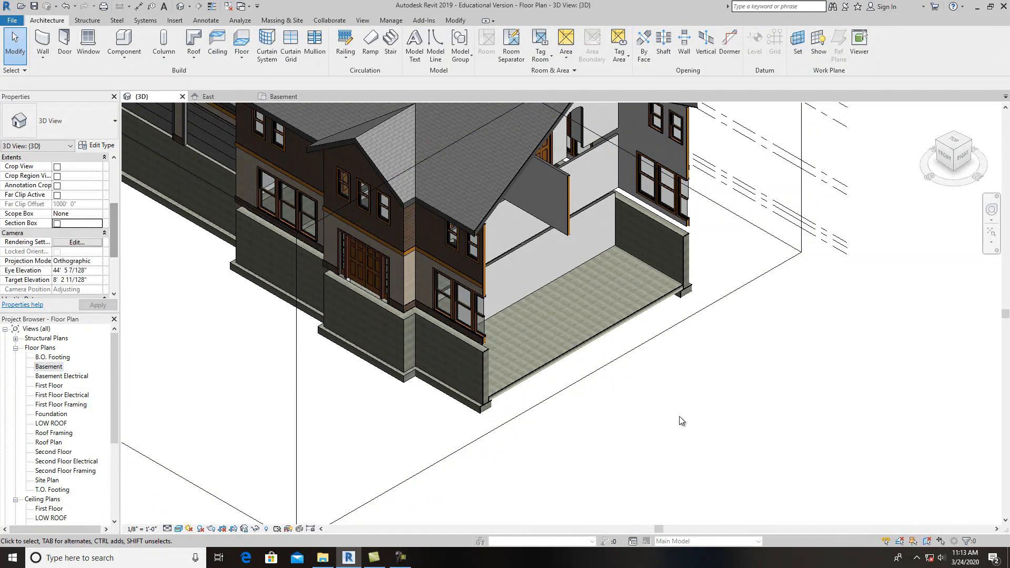
scroll(766, 431, "down", 3)
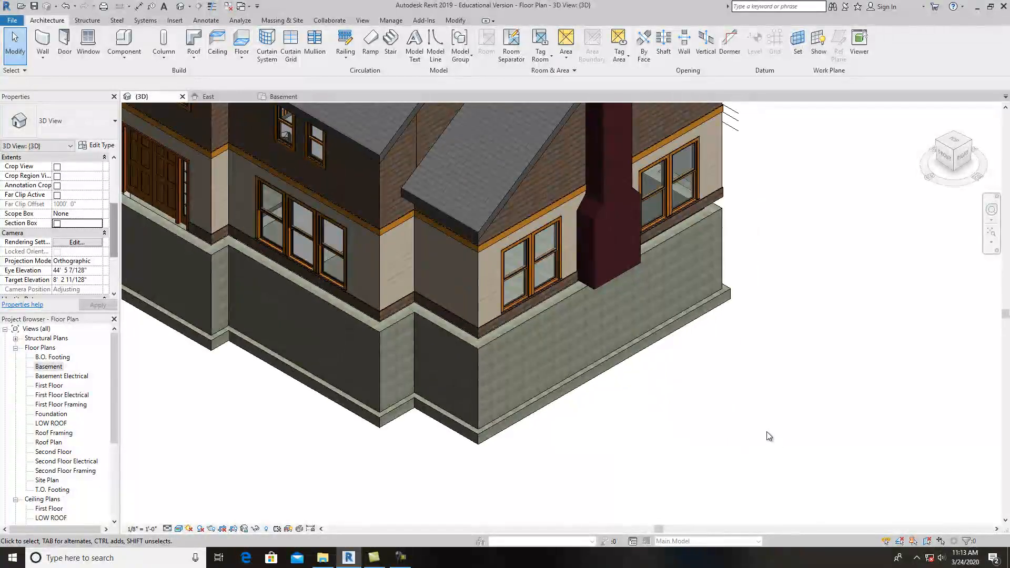
Step: Check the basement, foundation and footing levels against the walls in the East and North elevations
left_click(48, 385)
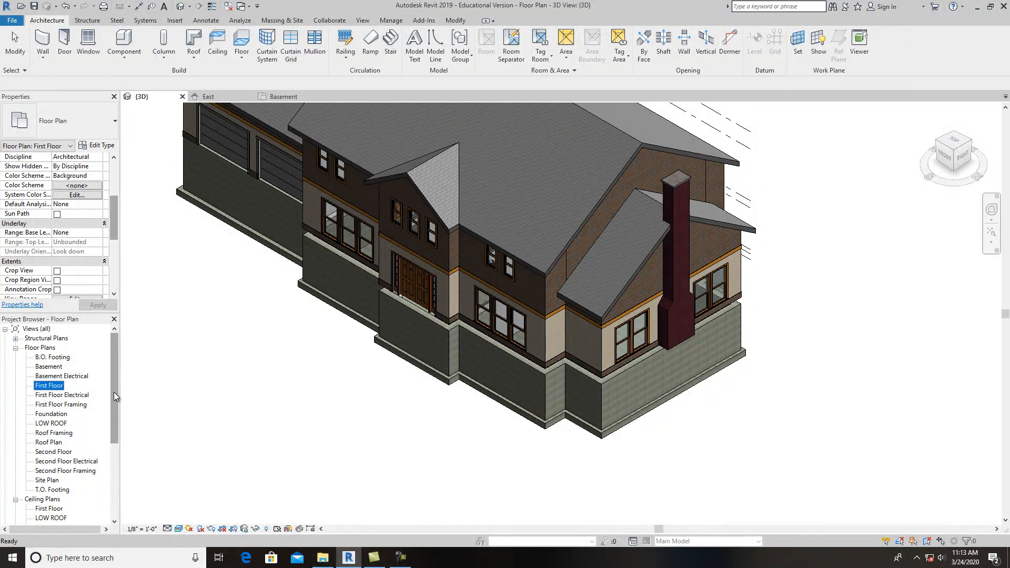
left_click_drag(115, 387, 115, 458)
double_click(40, 432)
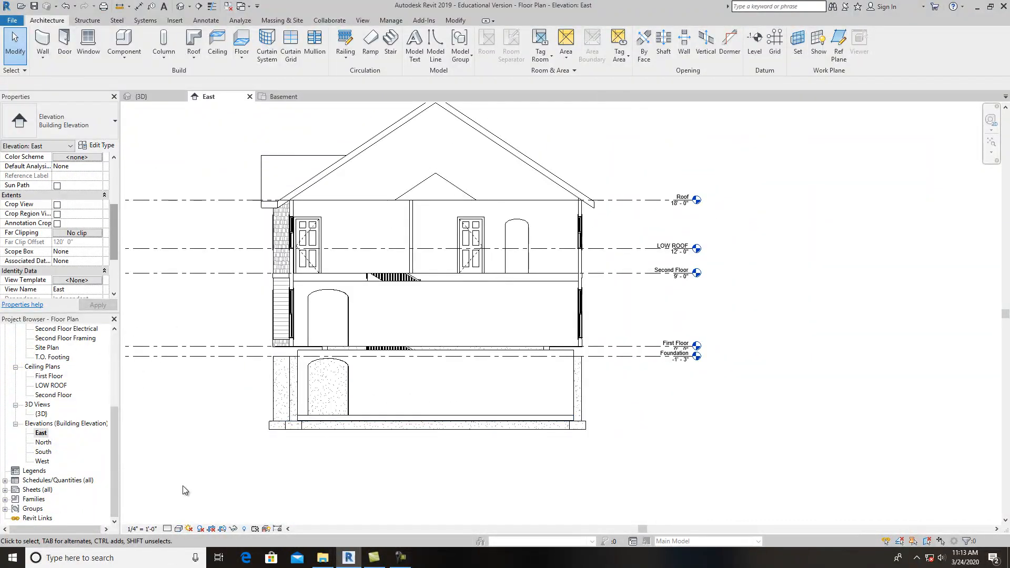
double_click(43, 443)
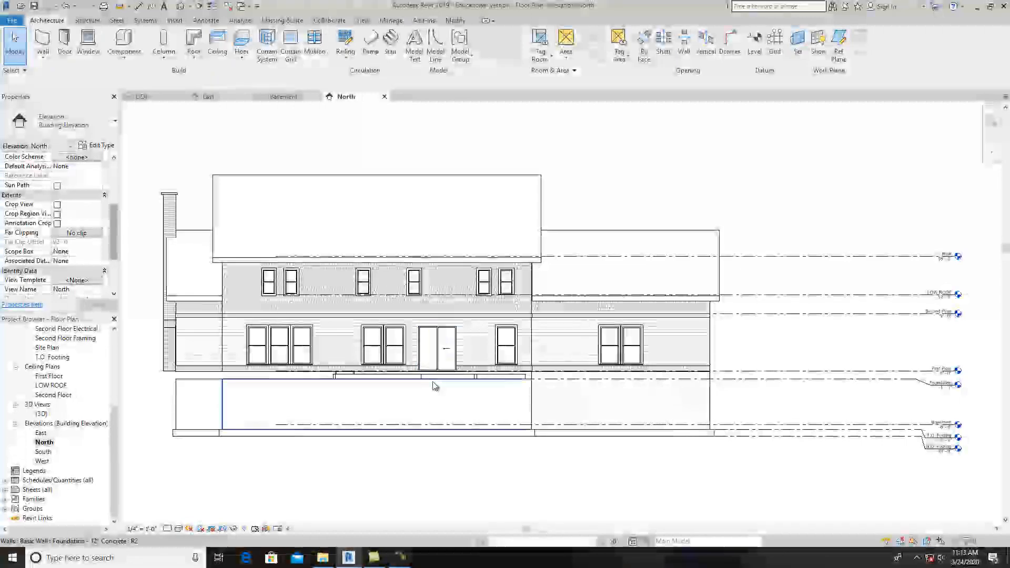
scroll(528, 430, "down", 1)
scroll(672, 421, "up", 2)
scroll(794, 408, "up", 1)
mouse_move(794, 409)
middle_mouse_down()
mouse_move(749, 402)
mouse_move(705, 367)
middle_mouse_up()
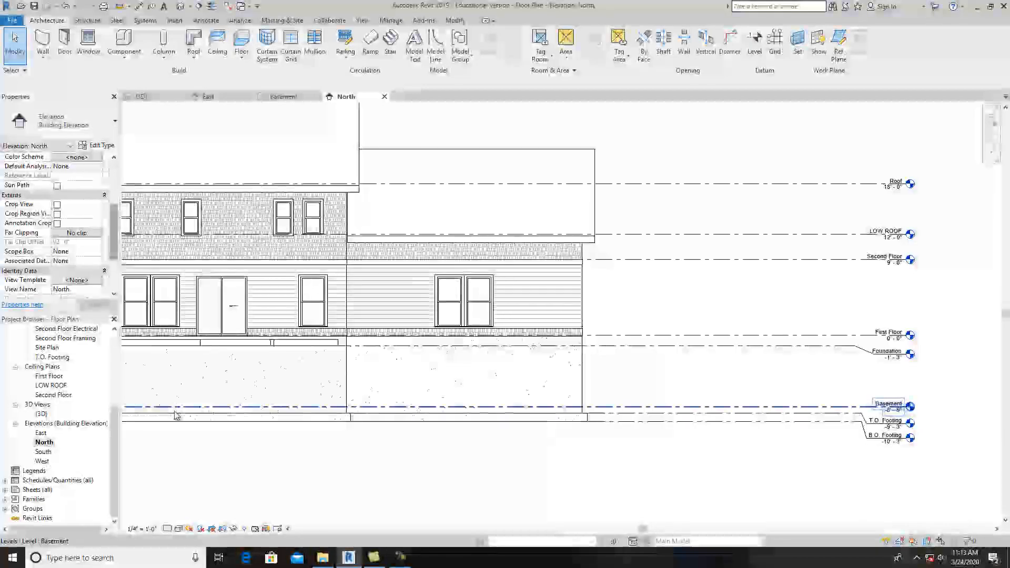
scroll(836, 436, "up", 3)
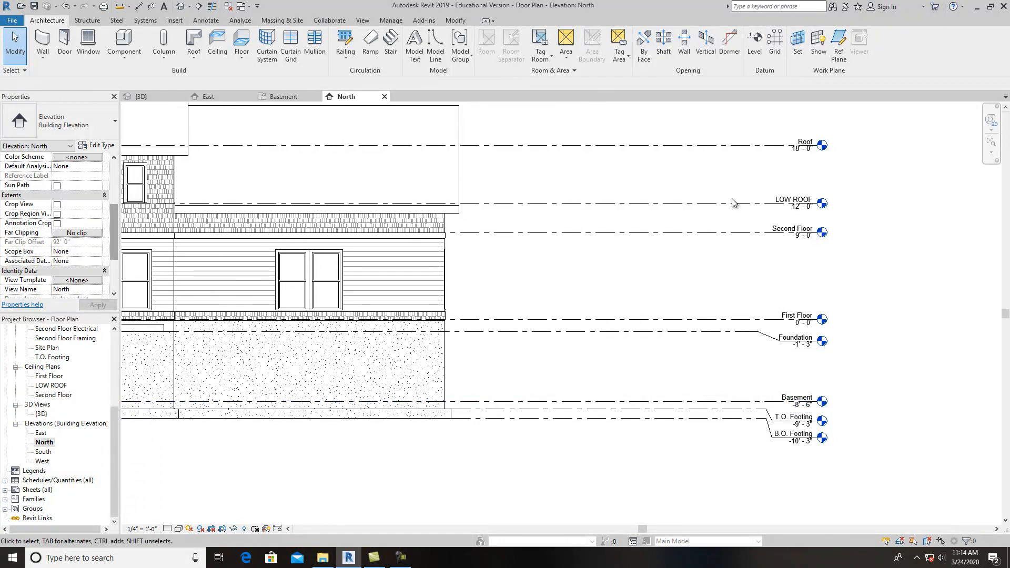
Step: Examine the top of the foundation wall below the garage doors and along the house in the front 3D view
left_click(181, 6)
left_click(946, 155)
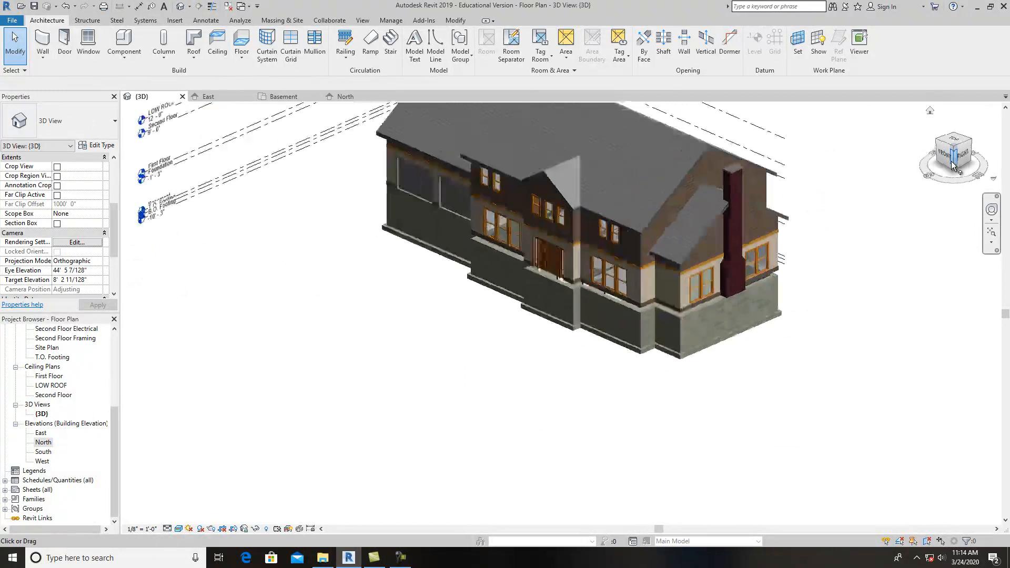
scroll(527, 355, "down", 1)
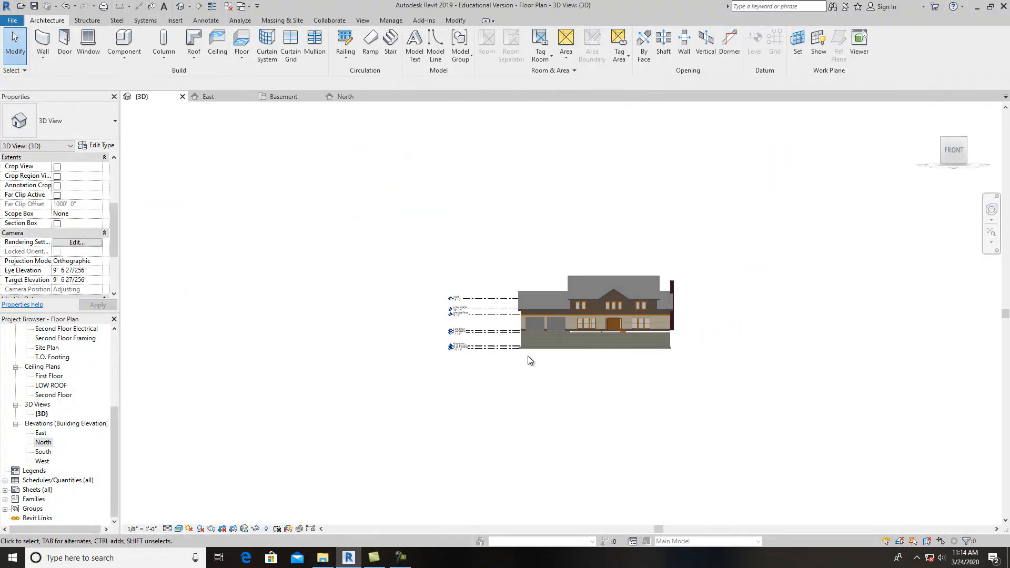
scroll(563, 321, "up", 6)
scroll(551, 295, "up", 3)
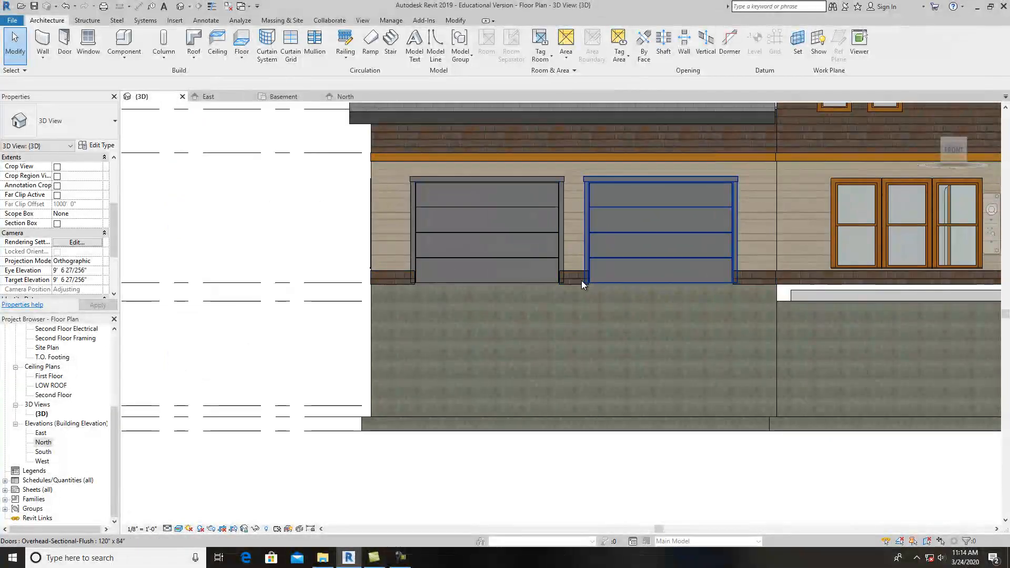
scroll(394, 291, "up", 1)
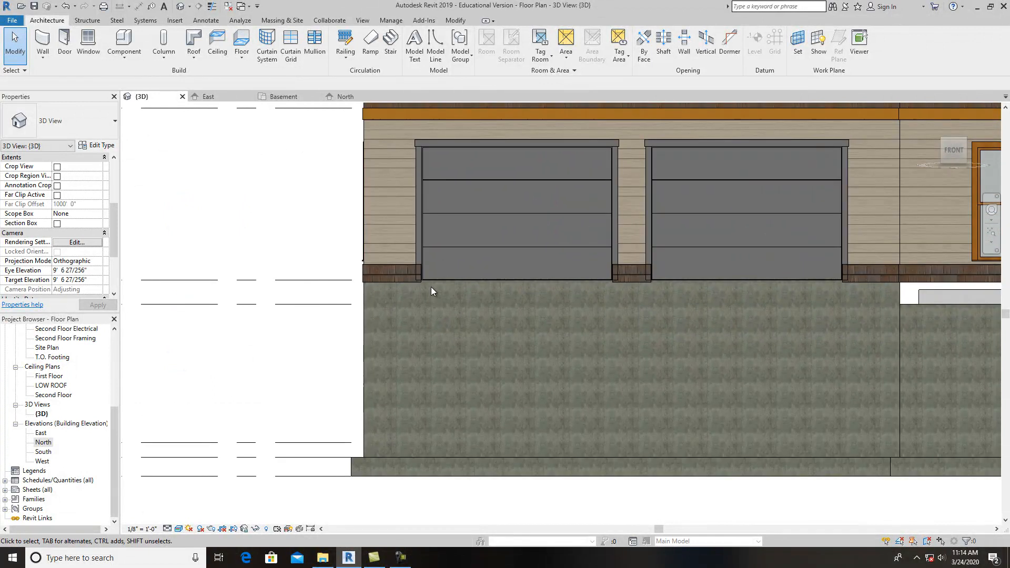
scroll(497, 282, "down", 3)
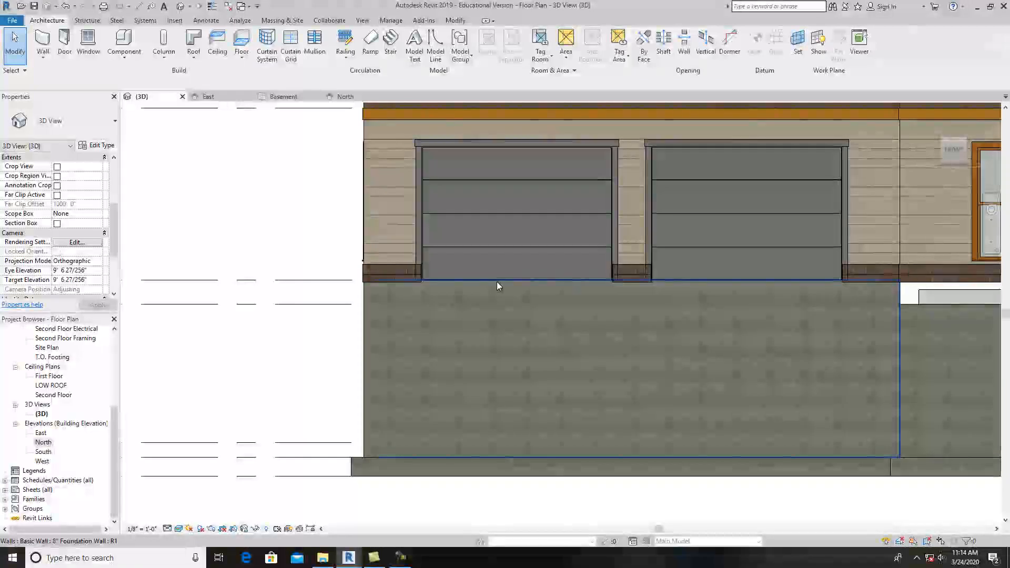
scroll(496, 282, "down", 1)
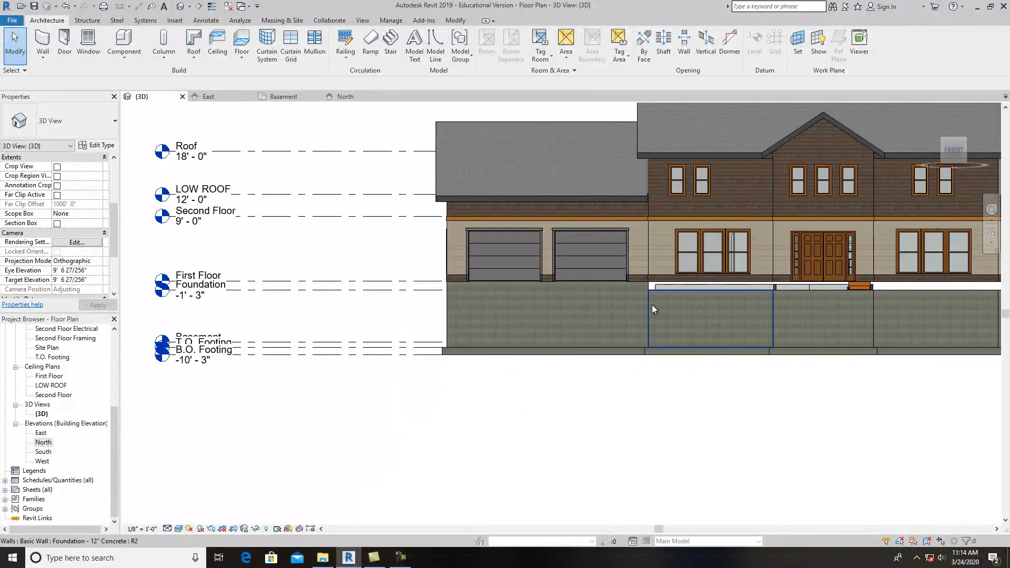
scroll(711, 283, "up", 1)
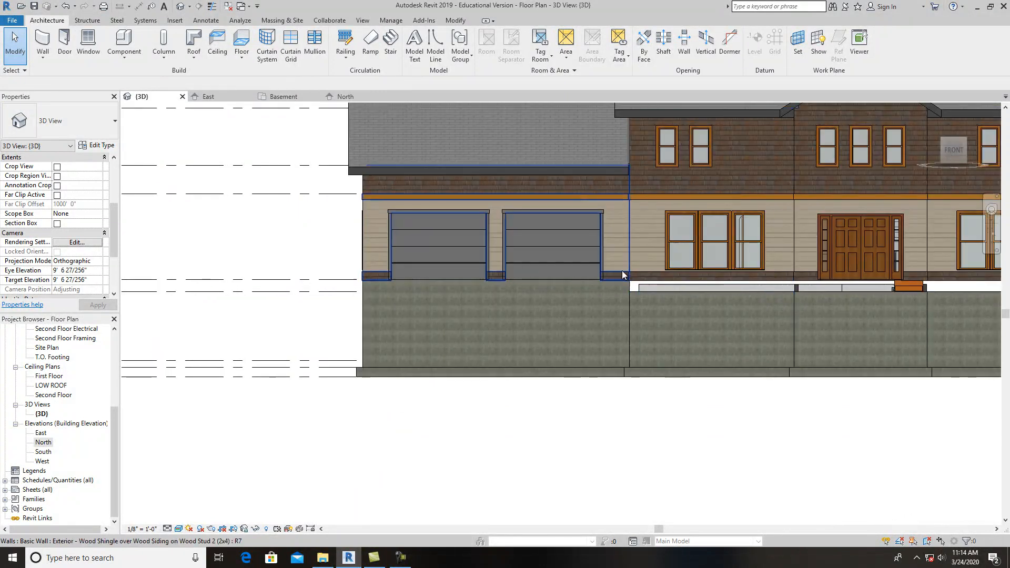
scroll(639, 281, "up", 1)
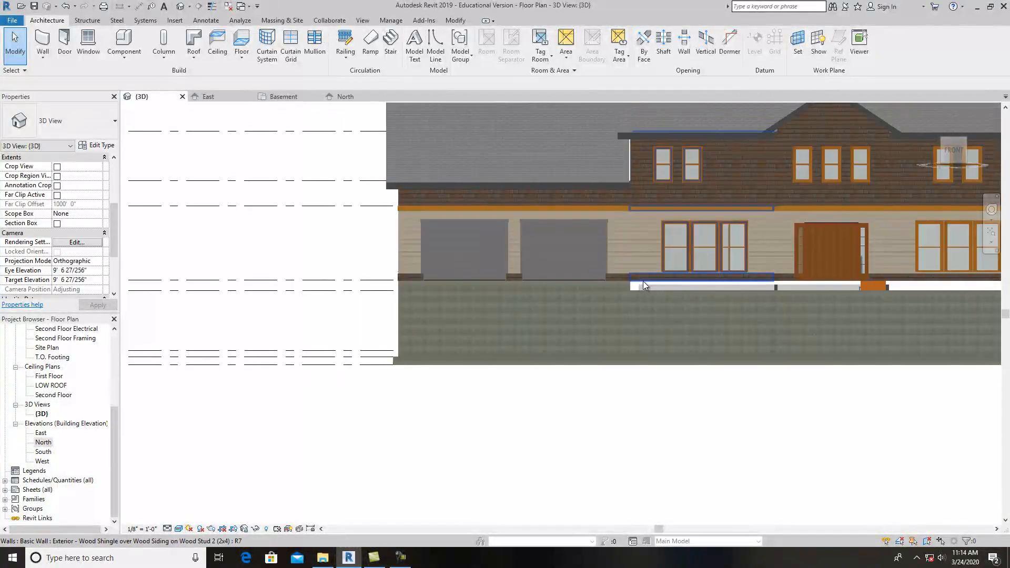
middle_click_drag(682, 301, 472, 300)
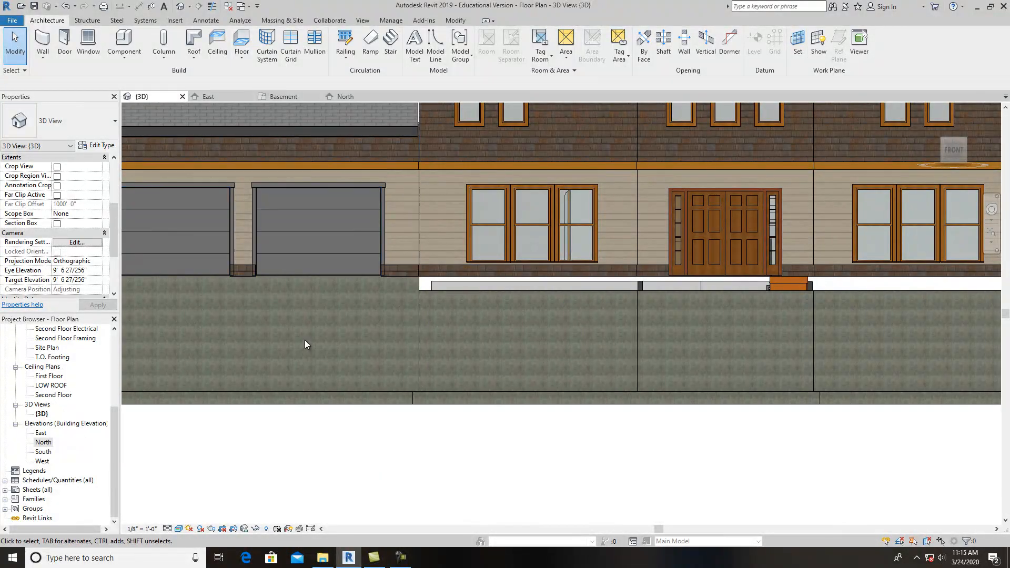
Step: Open the First Floor plan at the garage
left_click_drag(109, 418, 107, 352)
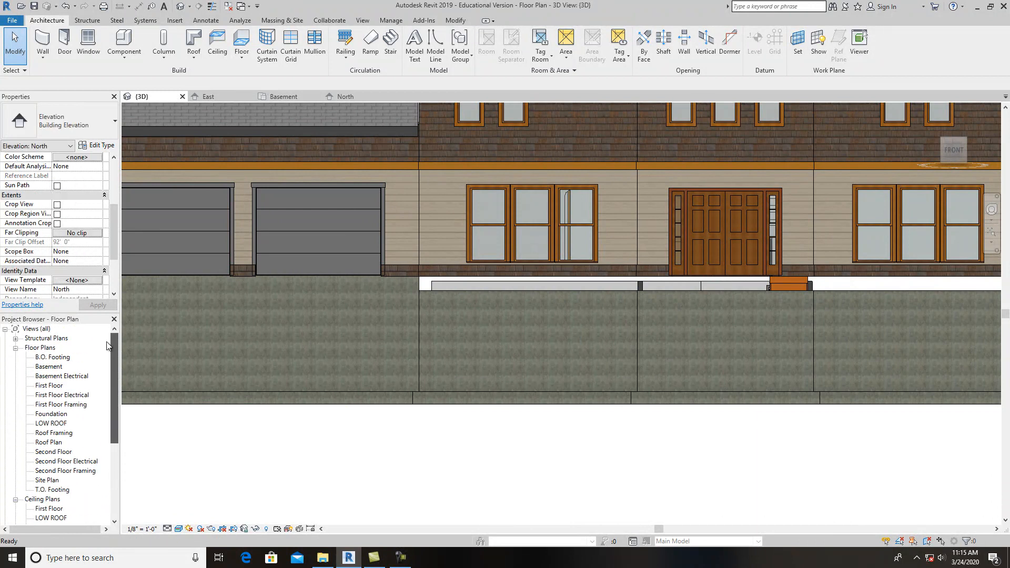
left_click(52, 387)
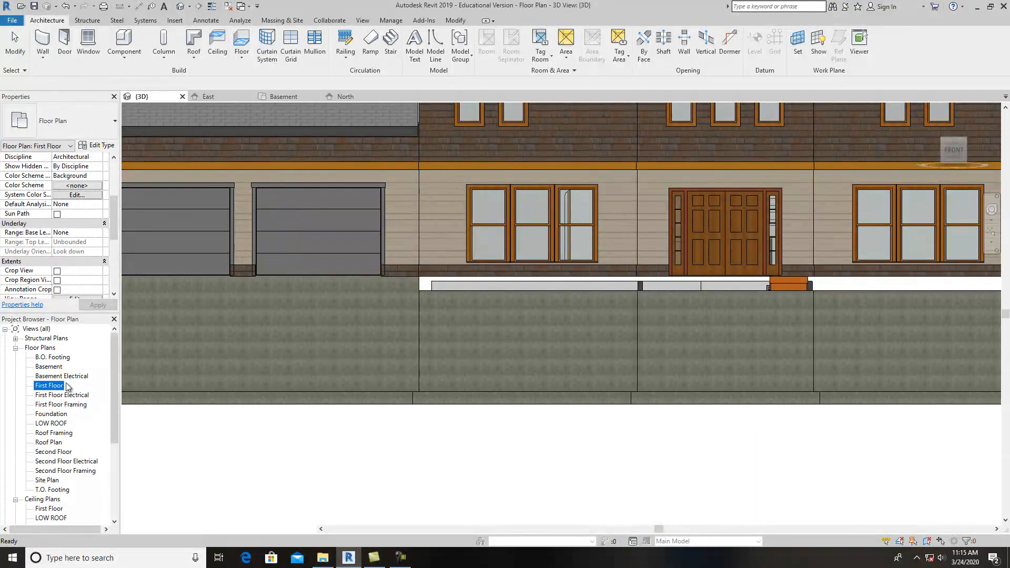
double_click(51, 386)
scroll(433, 244, "up", 5)
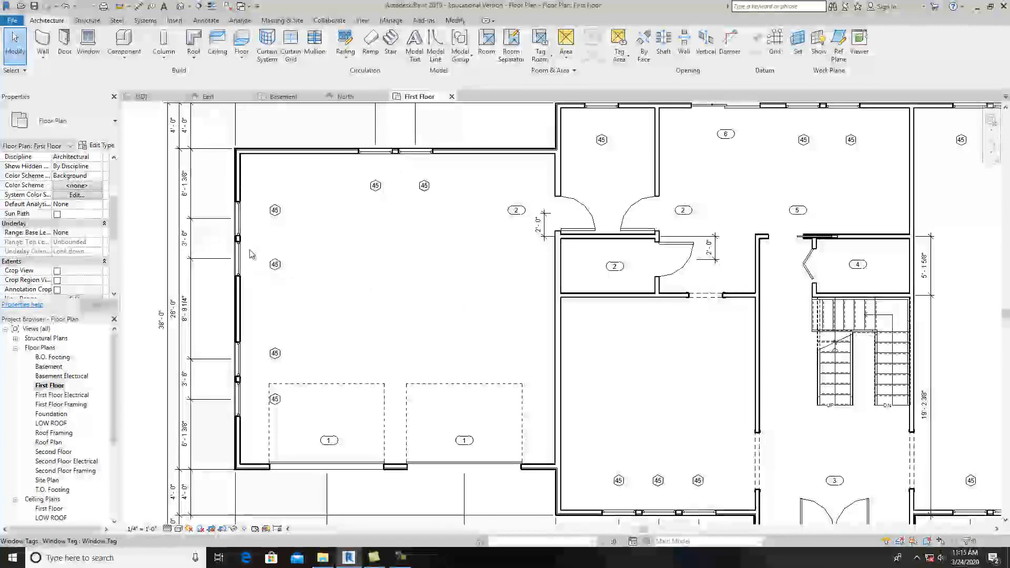
middle_click_drag(310, 219, 292, 229)
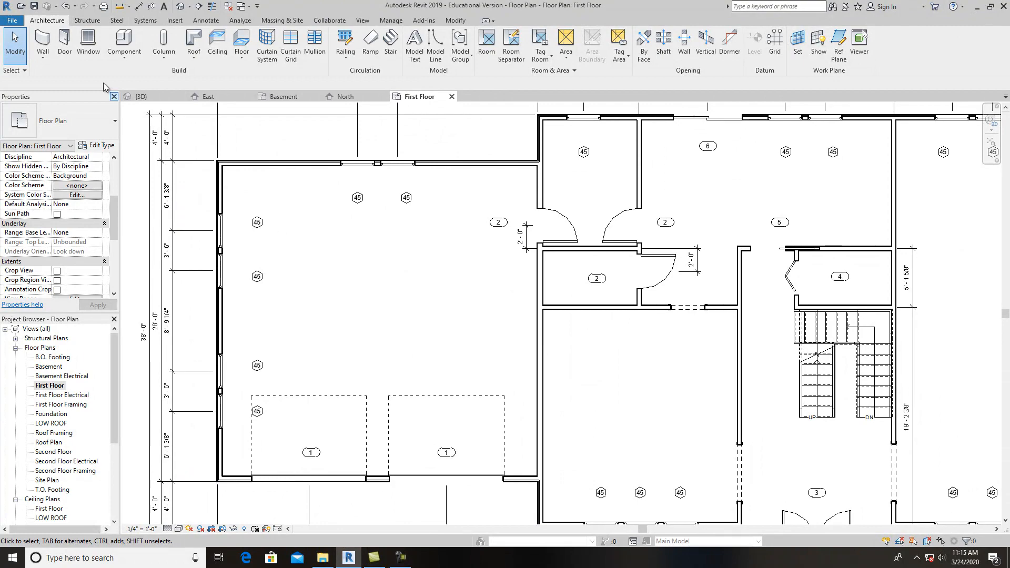
left_click(43, 62)
left_click(61, 74)
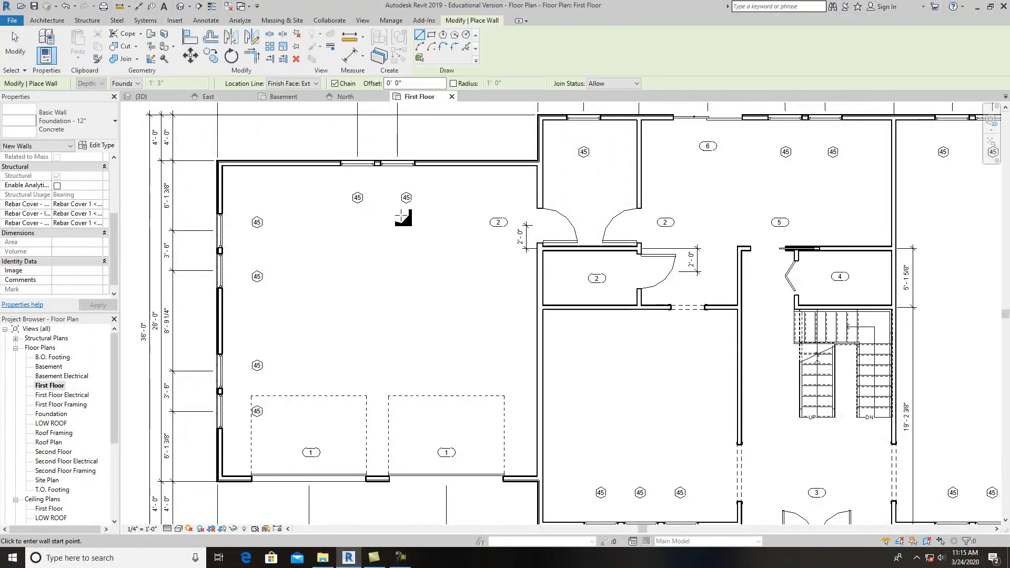
left_click(14, 44)
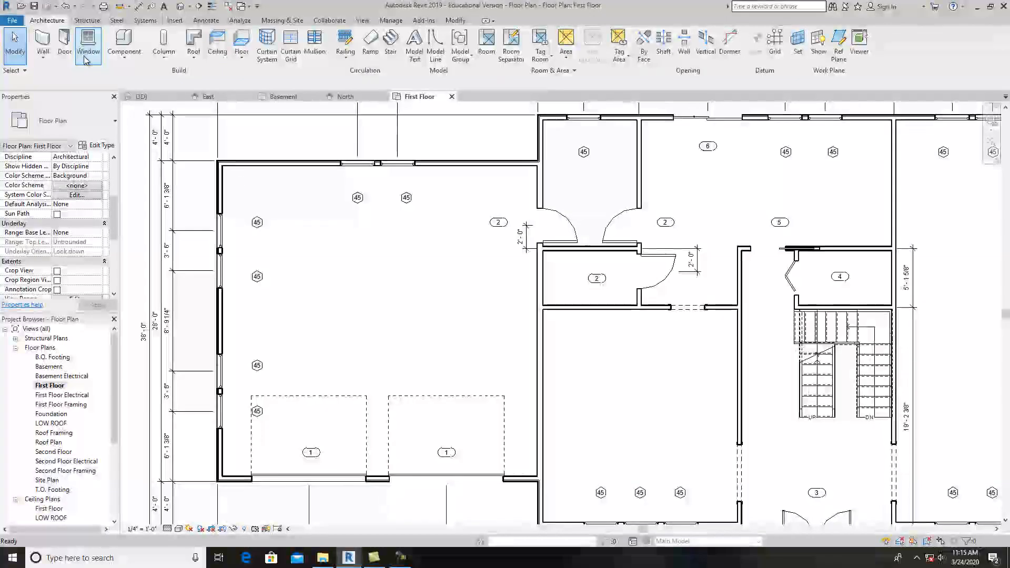
Step: Start a new floor and duplicate the Basement Floor4" type as Basement Floor 6"
left_click(242, 56)
left_click(246, 78)
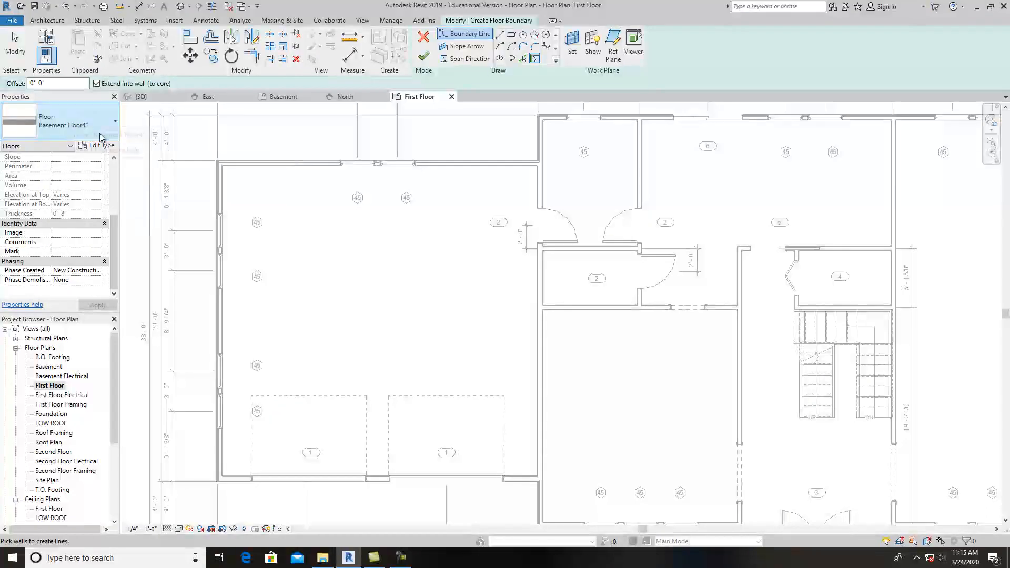
left_click(98, 145)
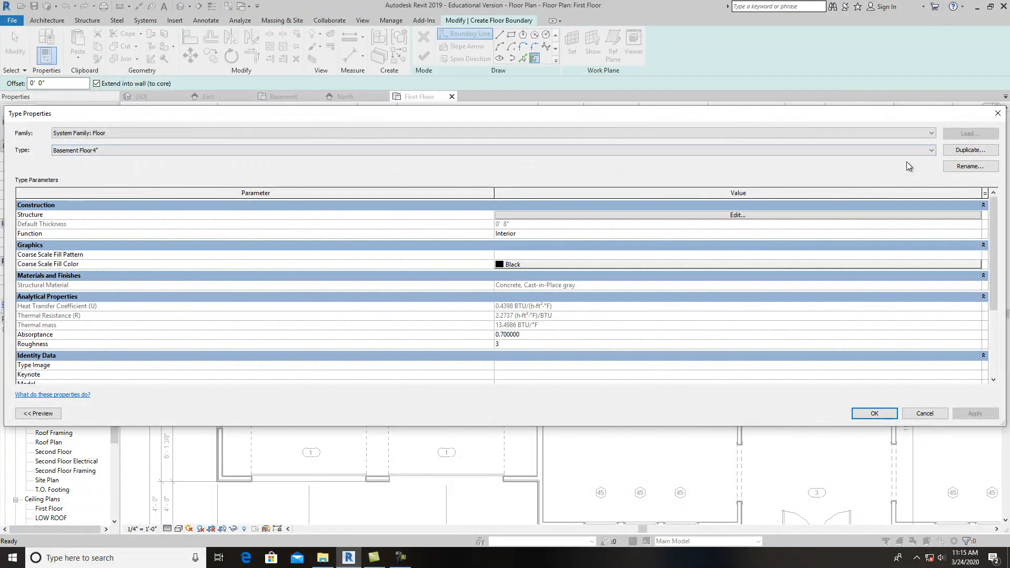
left_click(969, 149)
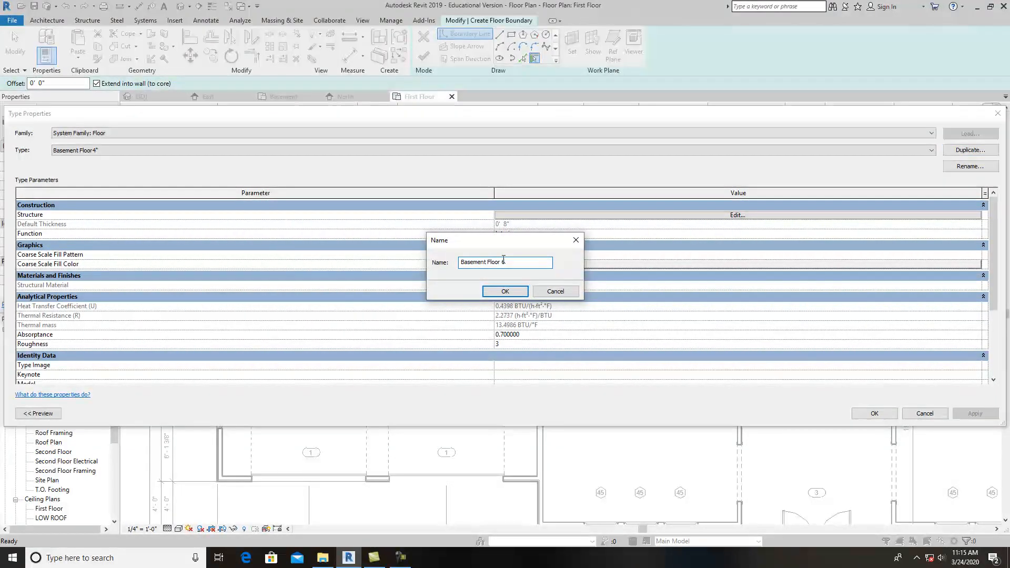
left_click(507, 291)
Step: Set the cast-in-place gray concrete structure layer of the Basement Floor 6" type to 6" thick and accept the type
left_click(731, 218)
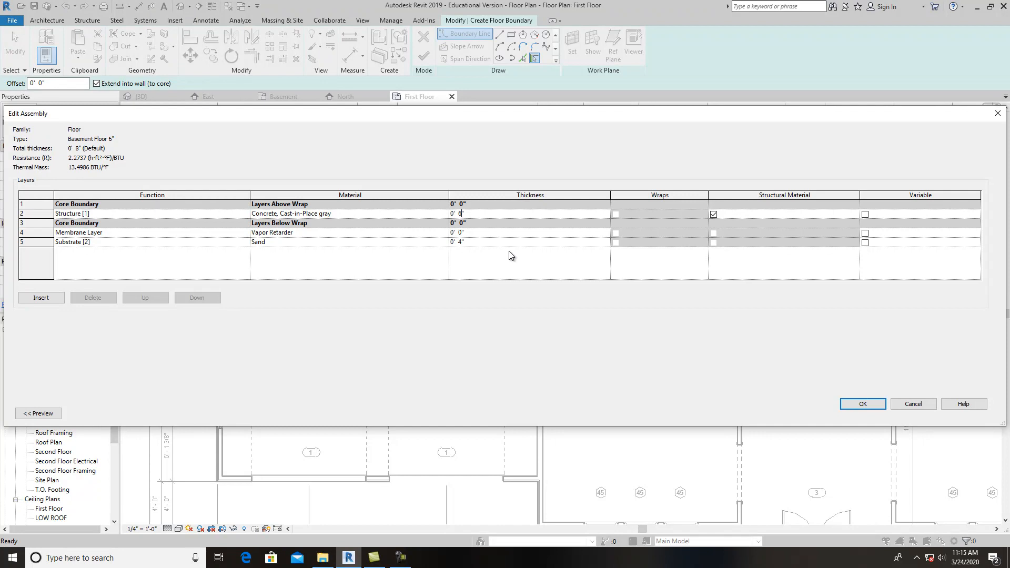
left_click(873, 404)
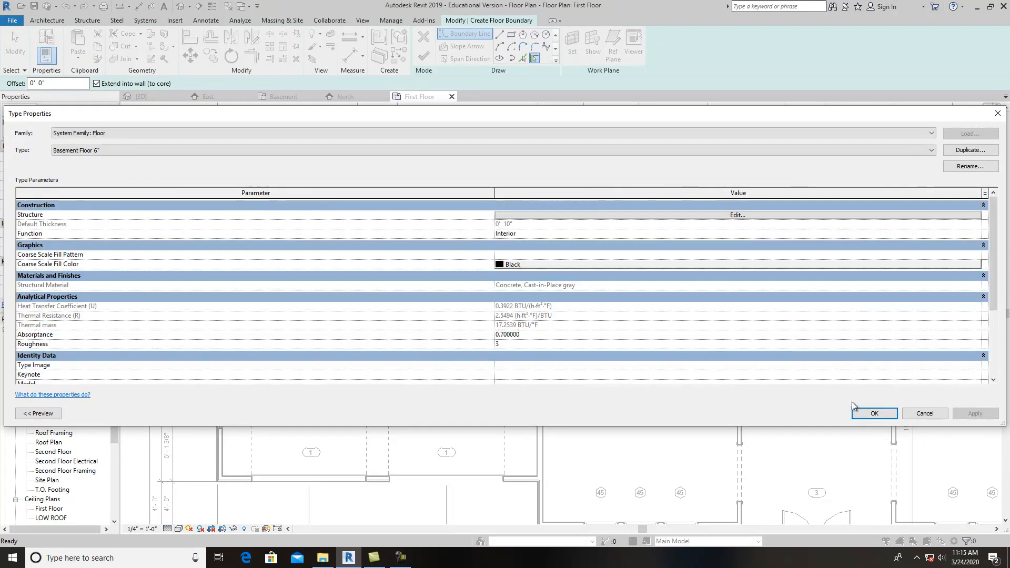
left_click(873, 413)
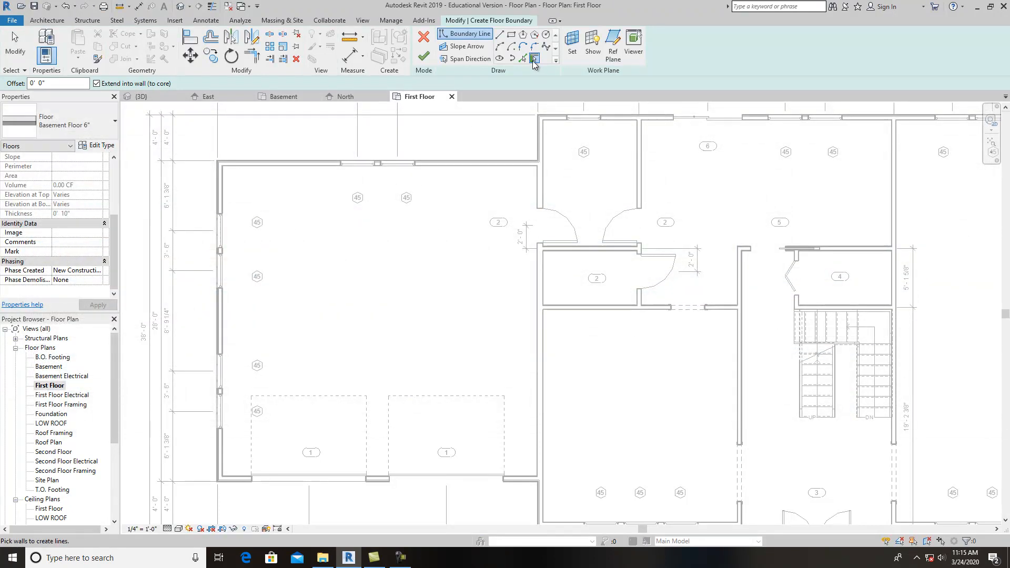
Step: Define the floor boundary by picking the four walls enclosing the garage
left_click(290, 166)
left_click(226, 184)
left_click(537, 213)
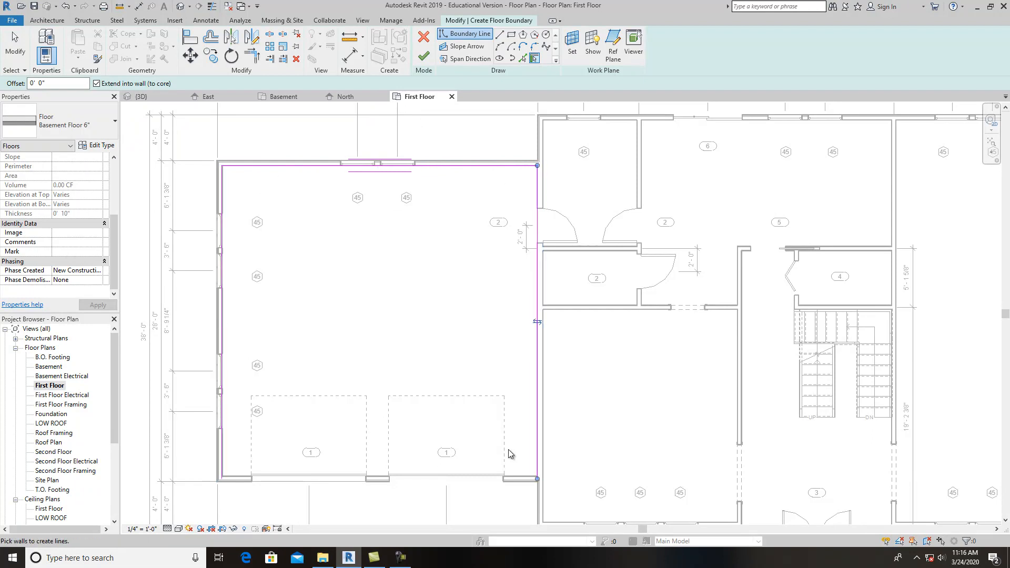
left_click(513, 479)
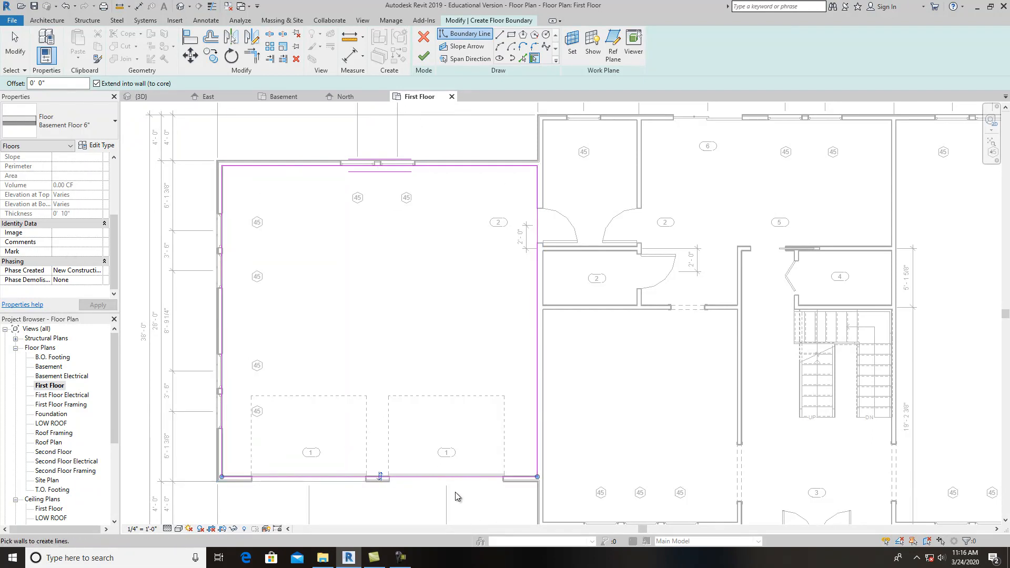
Step: Finish the garage floor sketch, decline attaching walls to its bottom and joining it with the overlapping walls, and deselect the floor
left_click(423, 55)
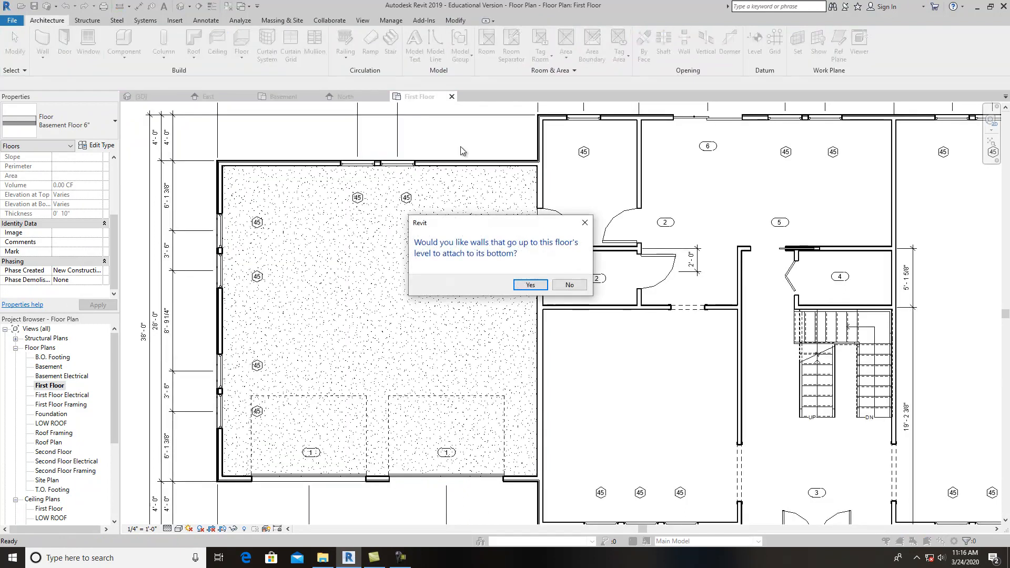
left_click(568, 285)
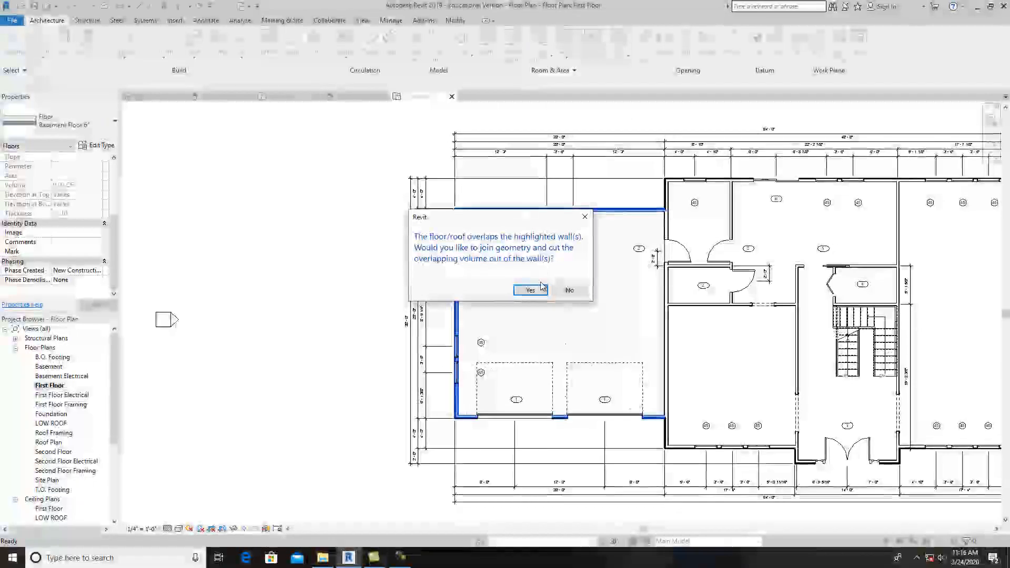
left_click(570, 288)
left_click(589, 227)
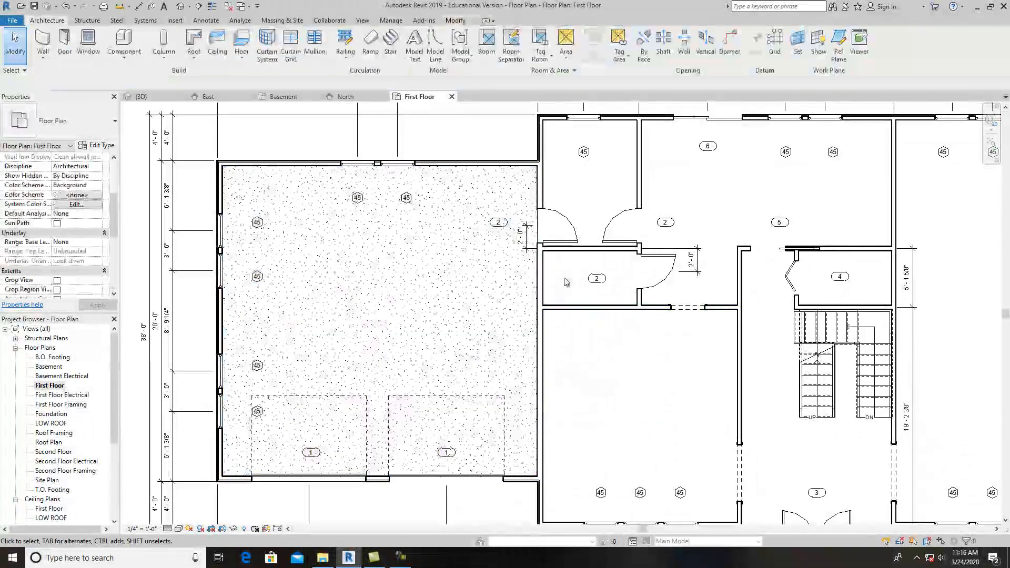
Step: Open the 3D view and temporarily hide the leftmost overhead garage door element at the front of the house
left_click(184, 7)
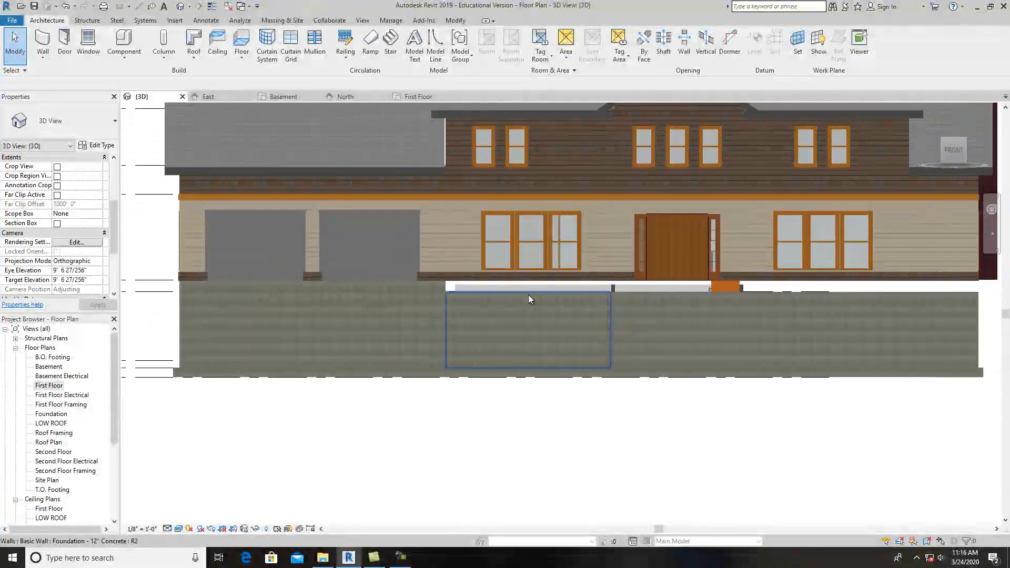
scroll(473, 267, "down", 1)
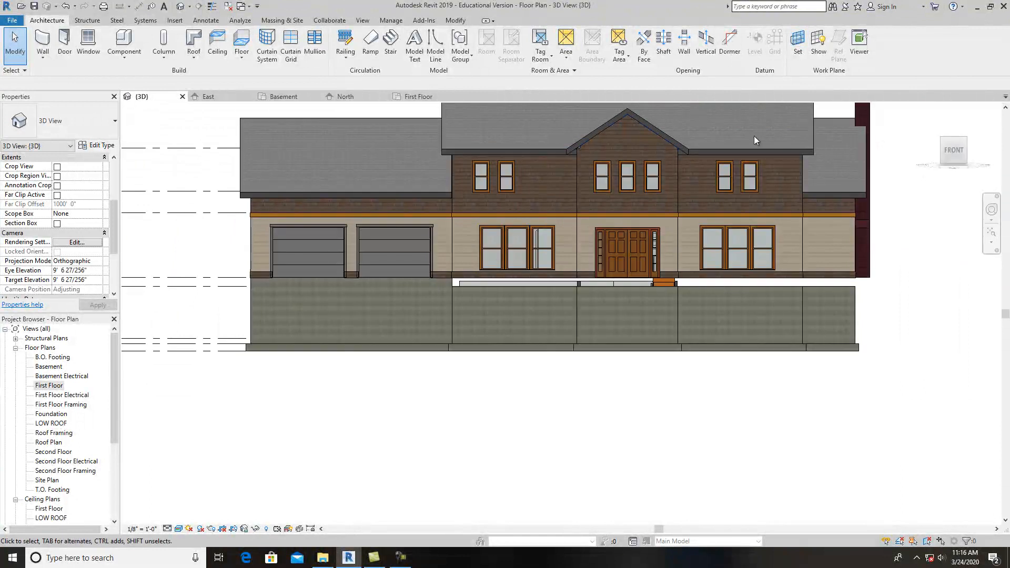
left_click_drag(947, 165, 918, 164)
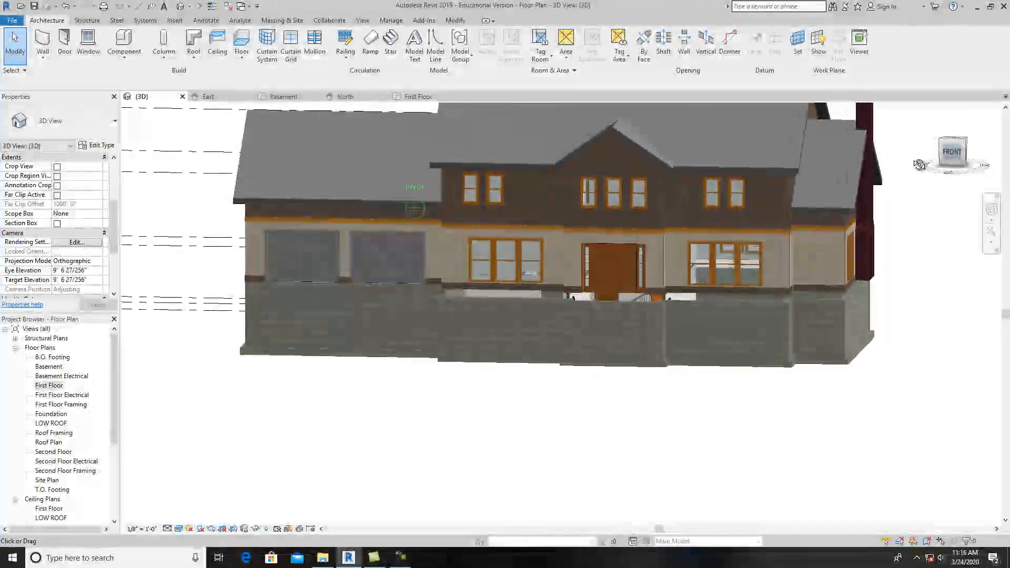
left_click(313, 247)
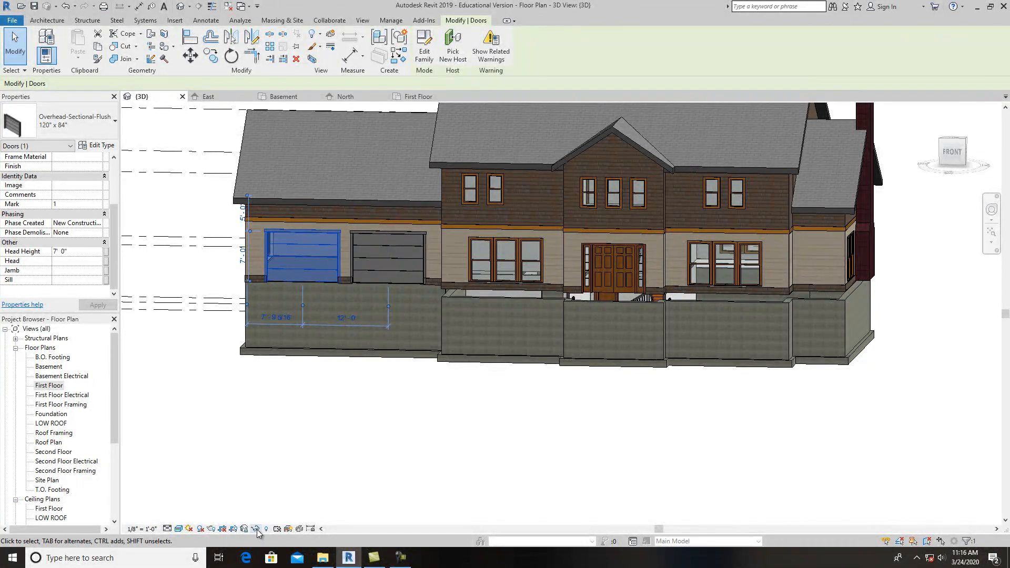
left_click(257, 528)
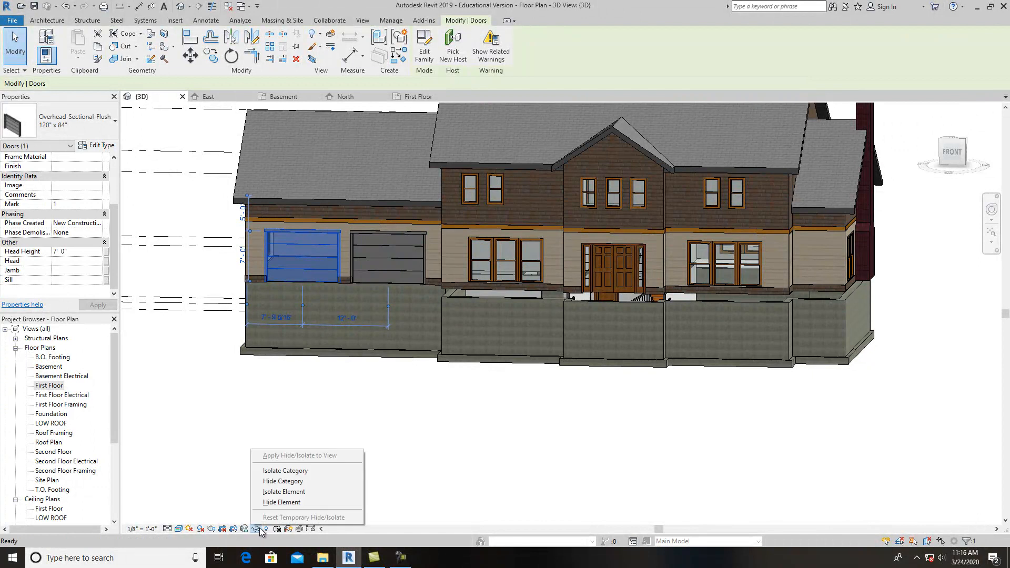
left_click(282, 503)
Step: Examine the garage floor slab's edge where it meets the foundation wall in the open door bay, including from the straight front view
scroll(306, 293, "up", 3)
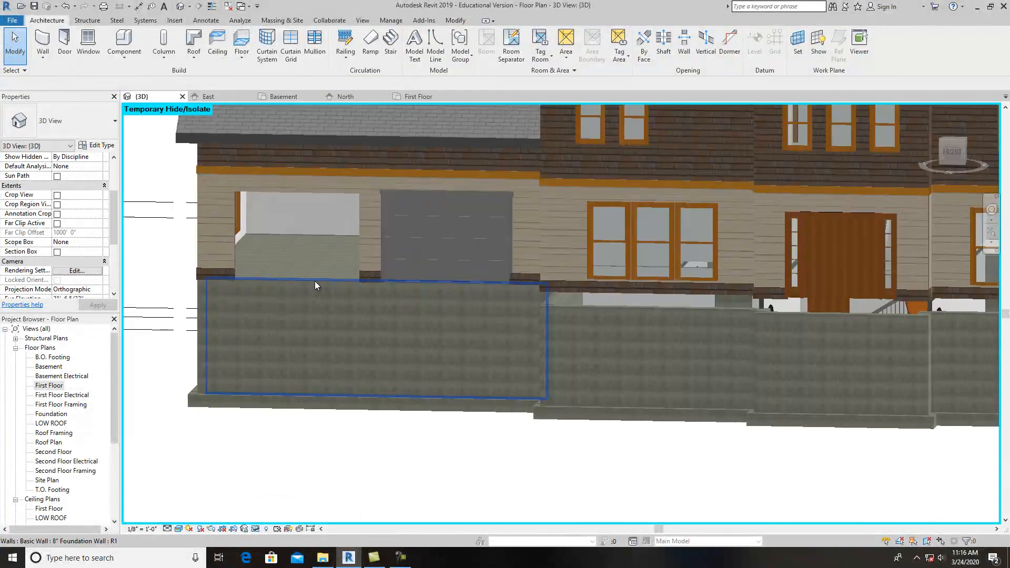
scroll(314, 284, "up", 5)
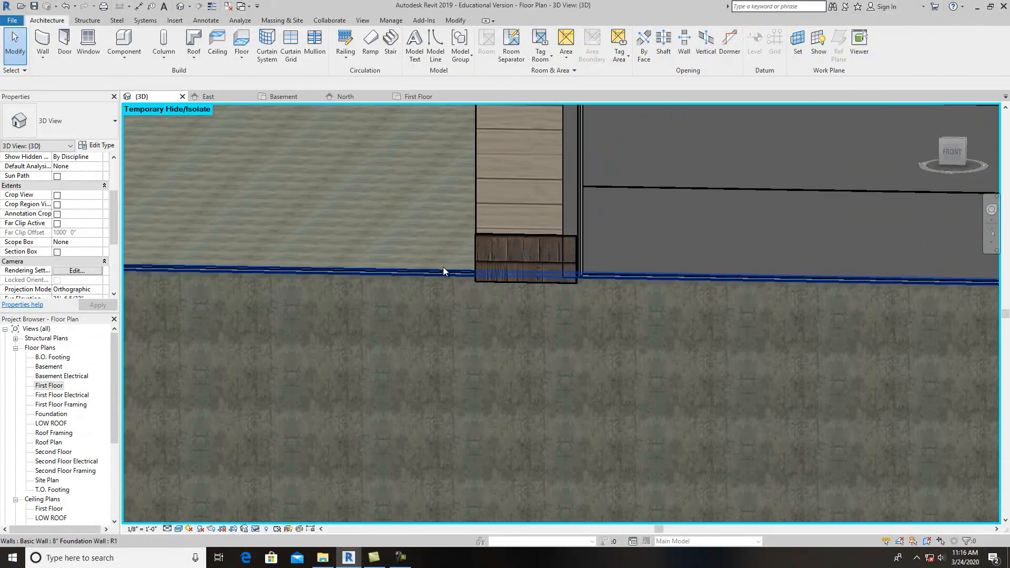
scroll(444, 266, "down", 4)
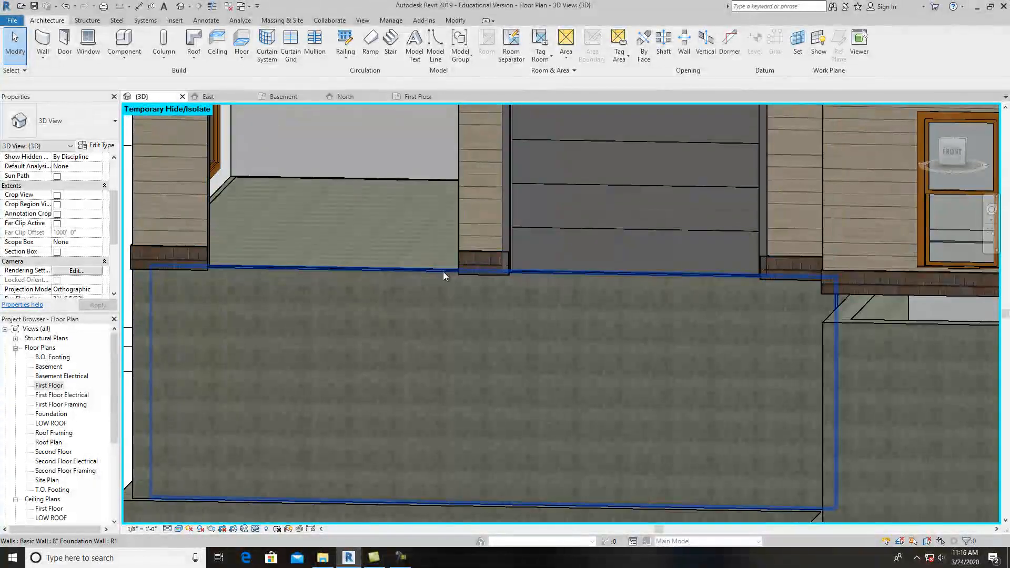
scroll(443, 272, "down", 2)
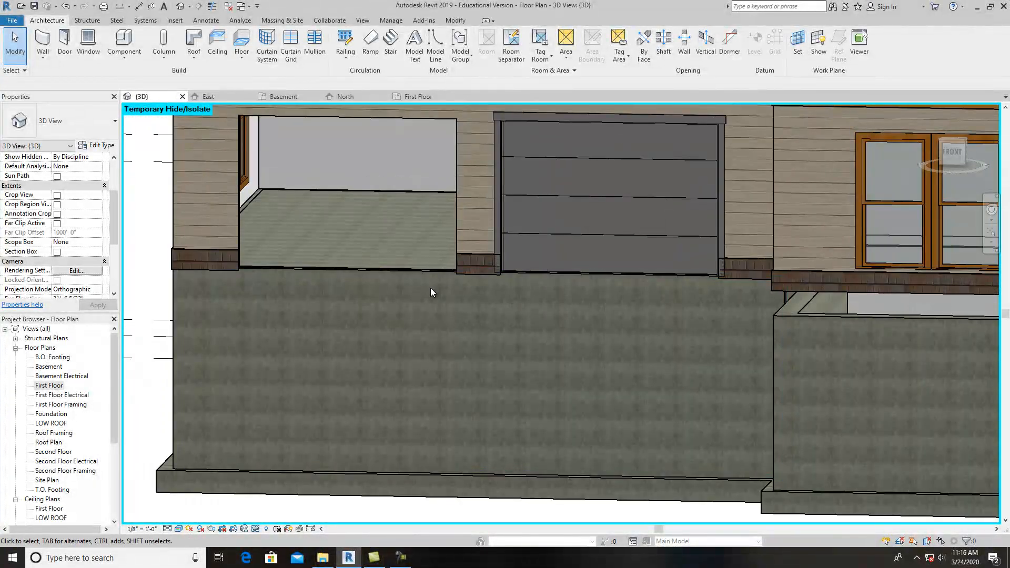
scroll(431, 282, "up", 5)
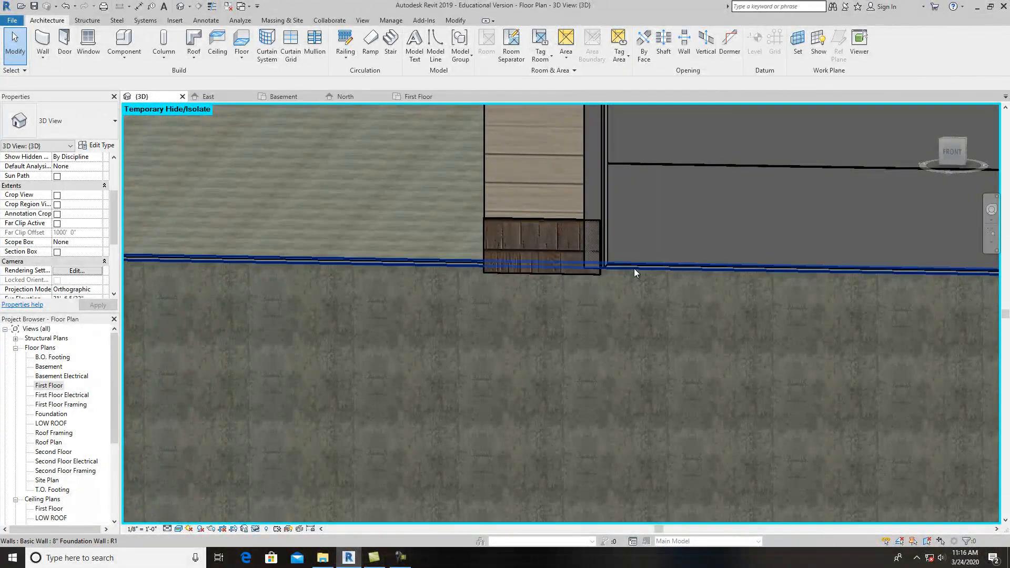
scroll(430, 301, "down", 3)
scroll(430, 301, "down", 4)
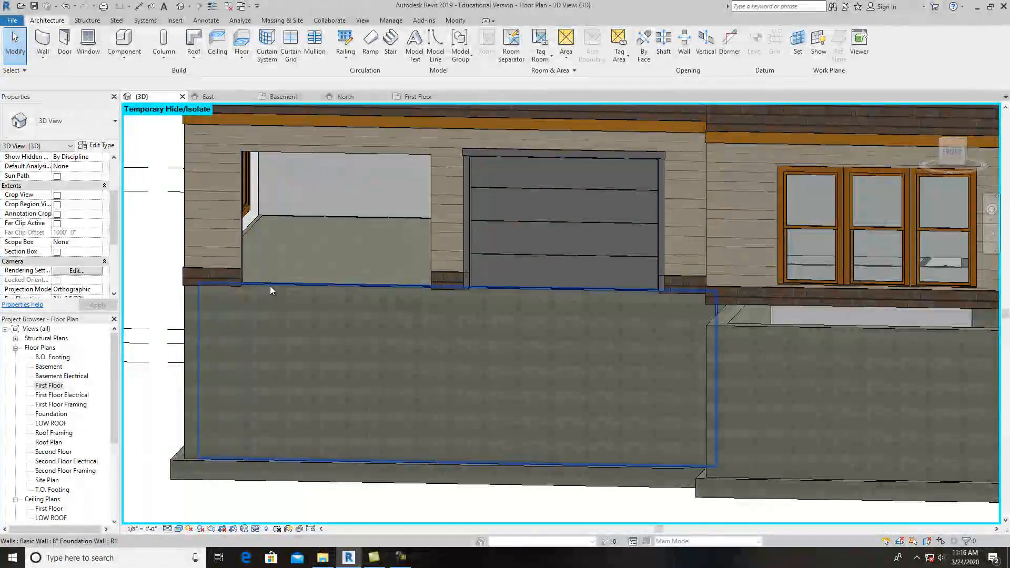
scroll(269, 285, "up", 4)
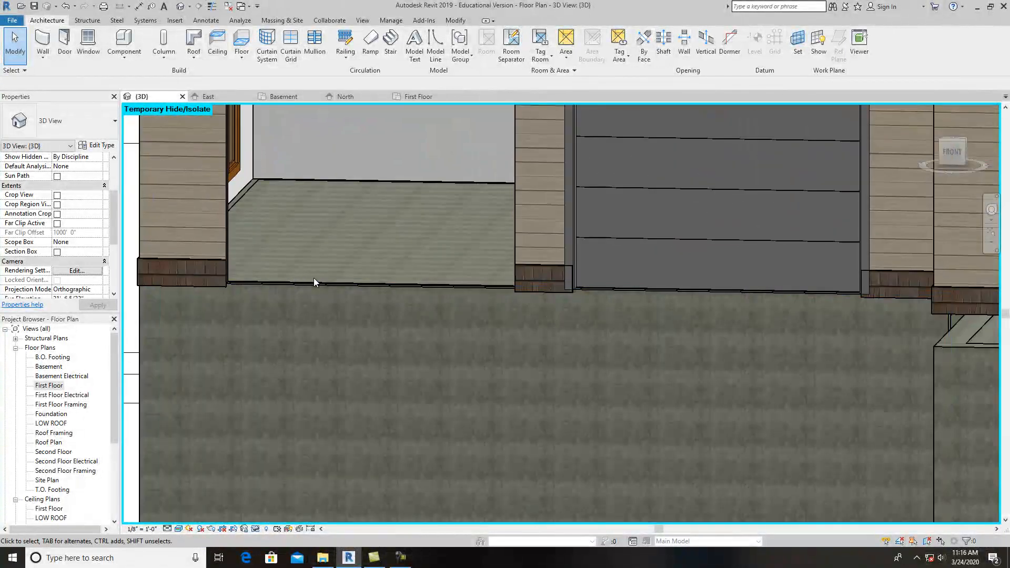
scroll(446, 277, "down", 3)
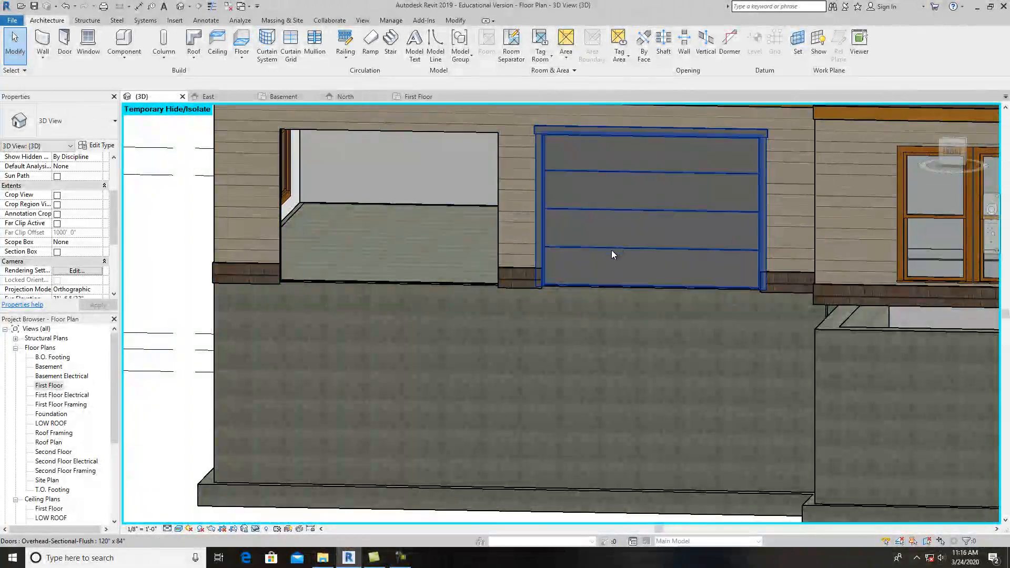
left_click(951, 153)
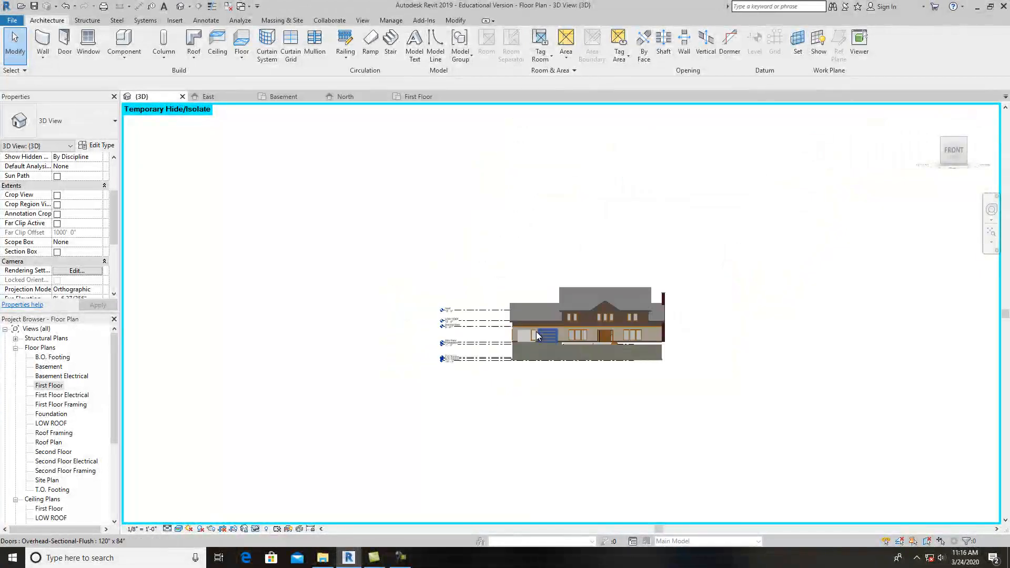
scroll(534, 331, "up", 10)
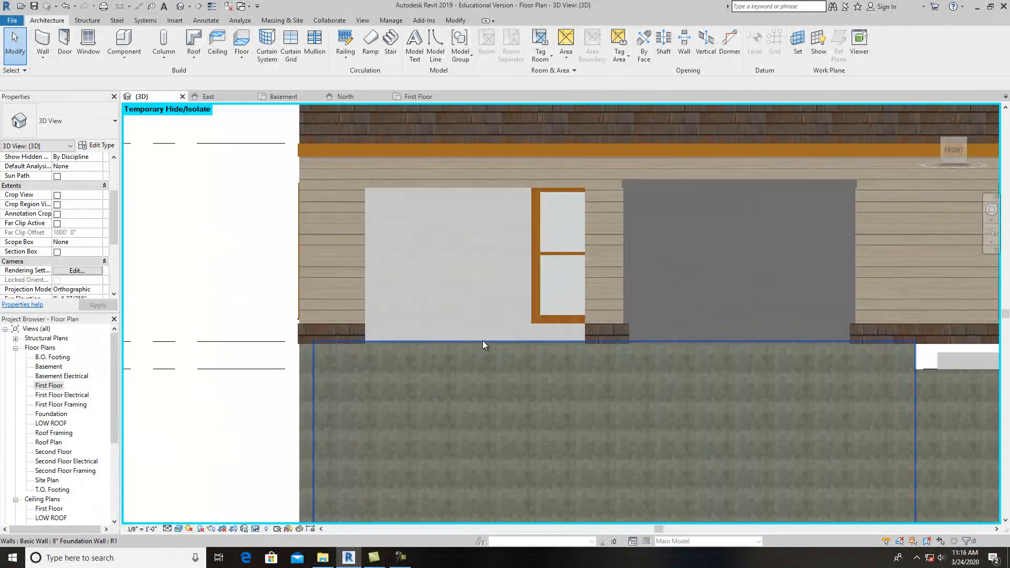
scroll(400, 344, "up", 5)
left_click_drag(978, 152, 912, 185)
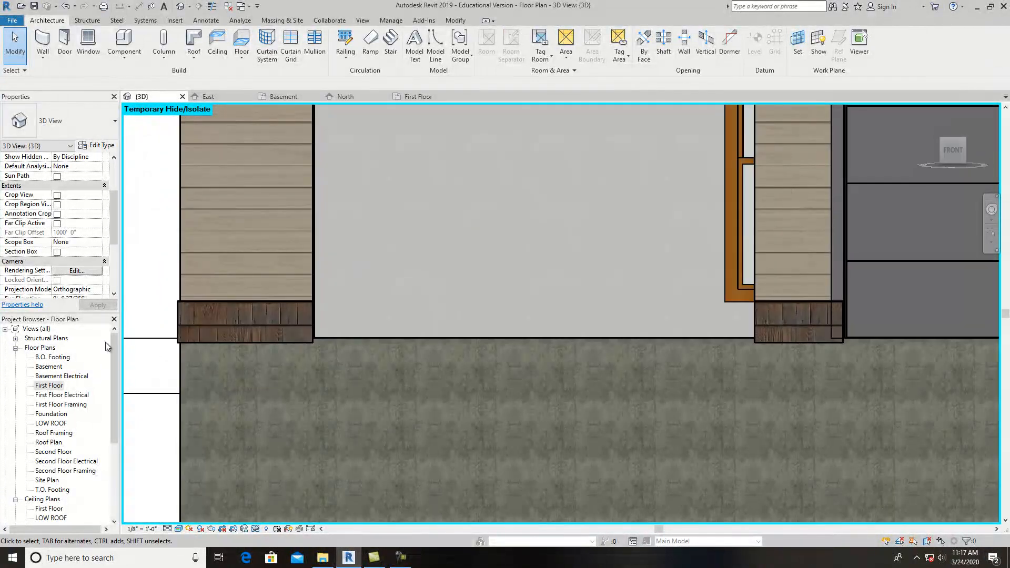
Step: Start a new architectural floor in the First Floor plan using the Wood Joist 10" - Wood Finish type
double_click(55, 387)
scroll(542, 375, "down", 1)
middle_click_drag(605, 398, 320, 325)
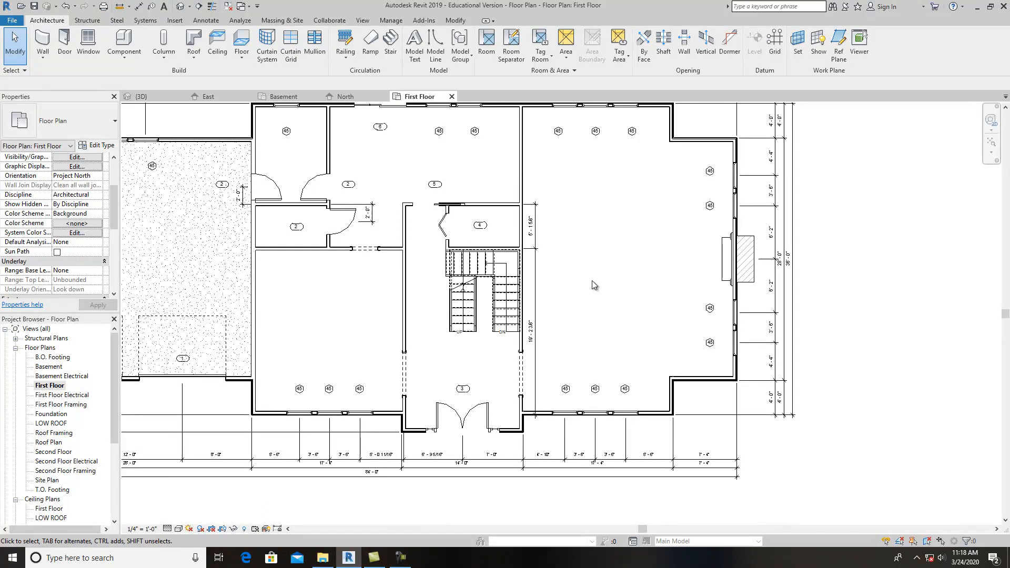
scroll(677, 238, "down", 2)
middle_click_drag(628, 242, 546, 250)
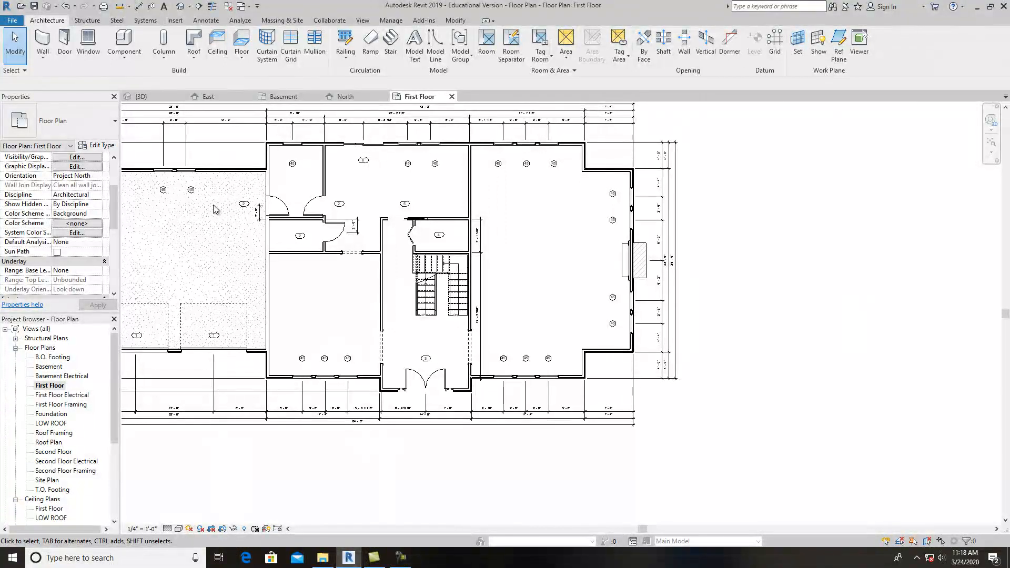
left_click(244, 61)
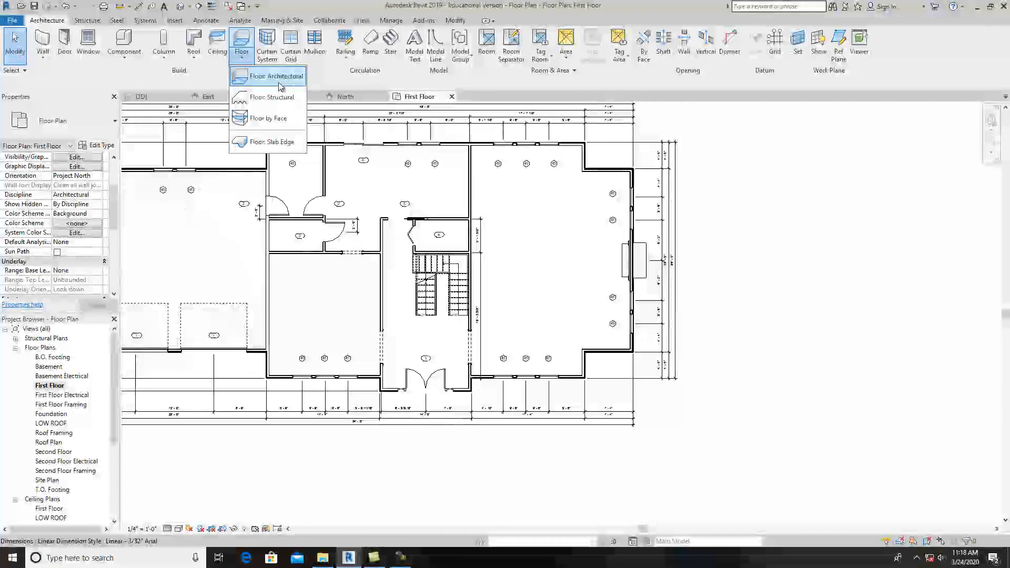
left_click(277, 79)
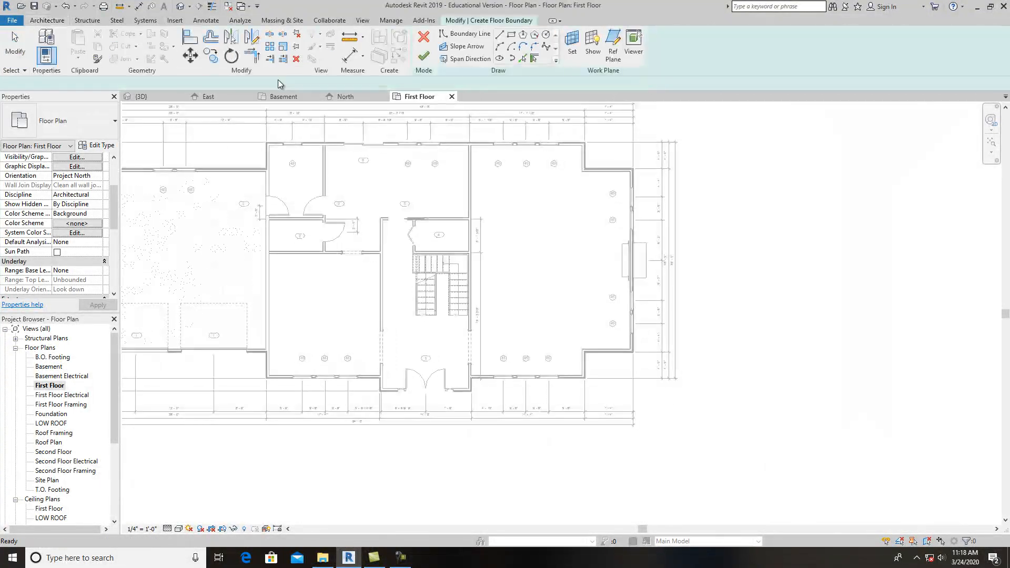
left_click(80, 128)
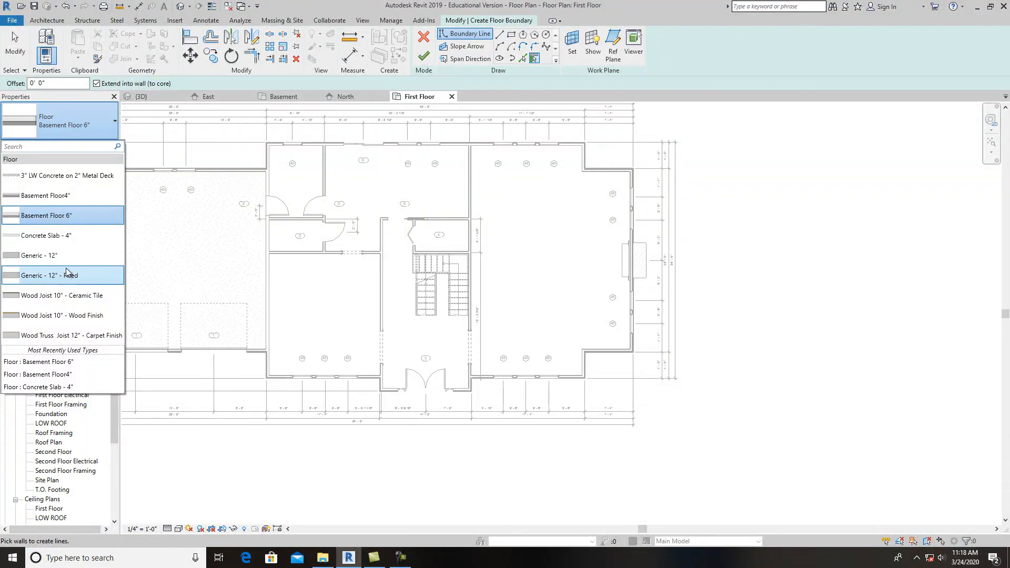
left_click(83, 315)
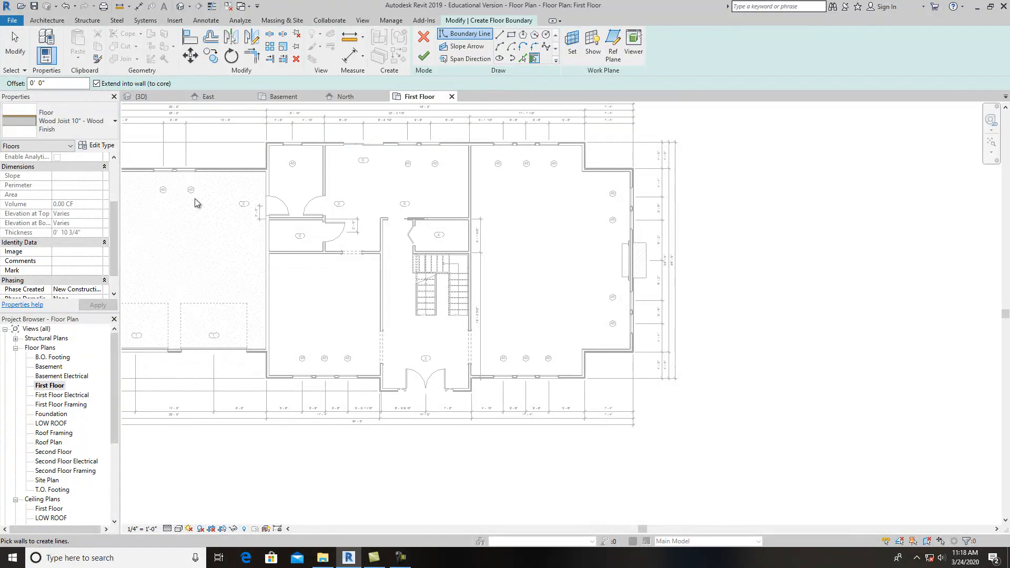
Step: Duplicate the Wood Joist 10" - Wood Finish floor type under the name 2x14 floor
left_click(97, 145)
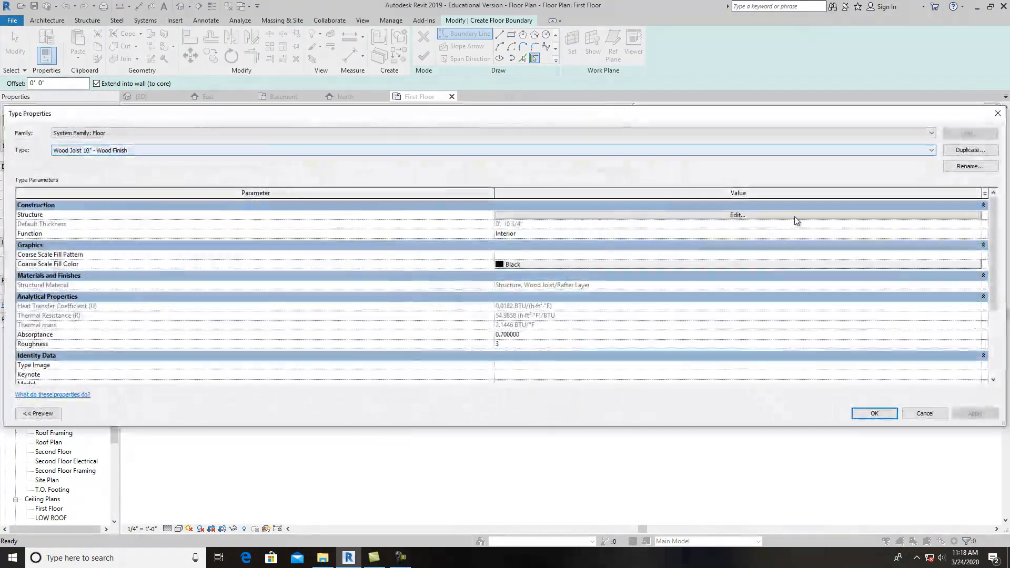
left_click(970, 150)
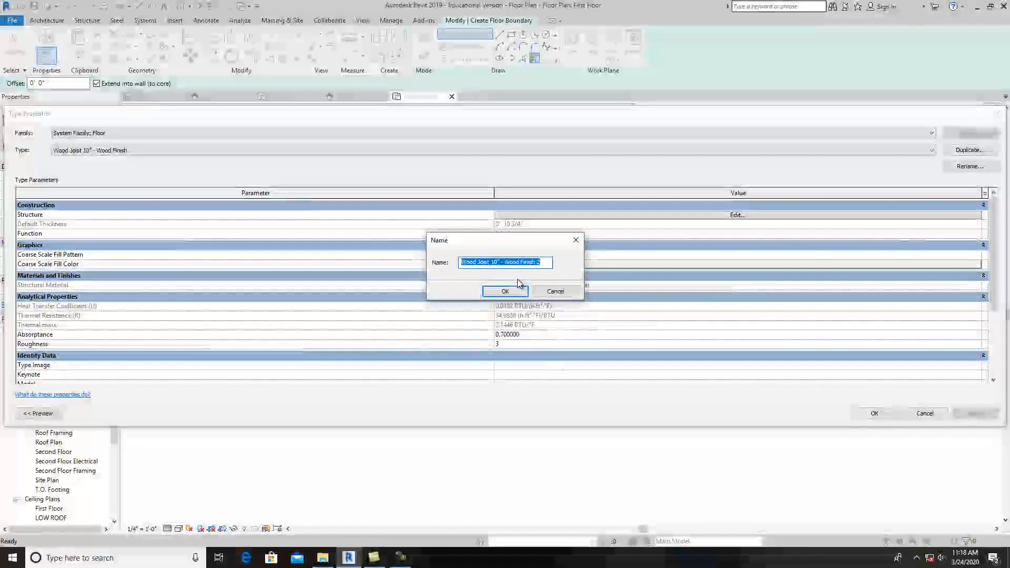
type("2")
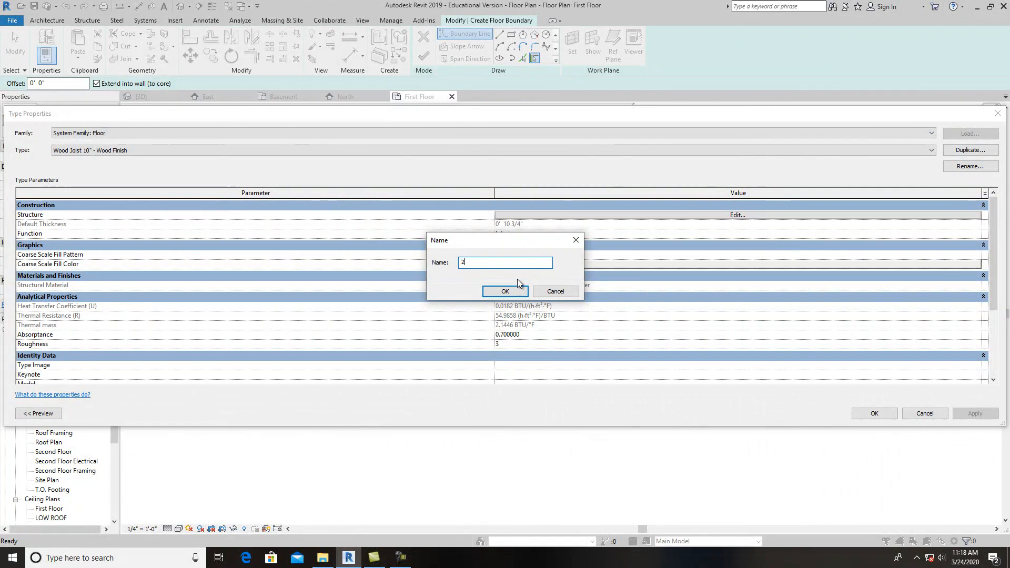
type("x12")
key("BackSpace")
type("4")
type("oor")
left_click(517, 293)
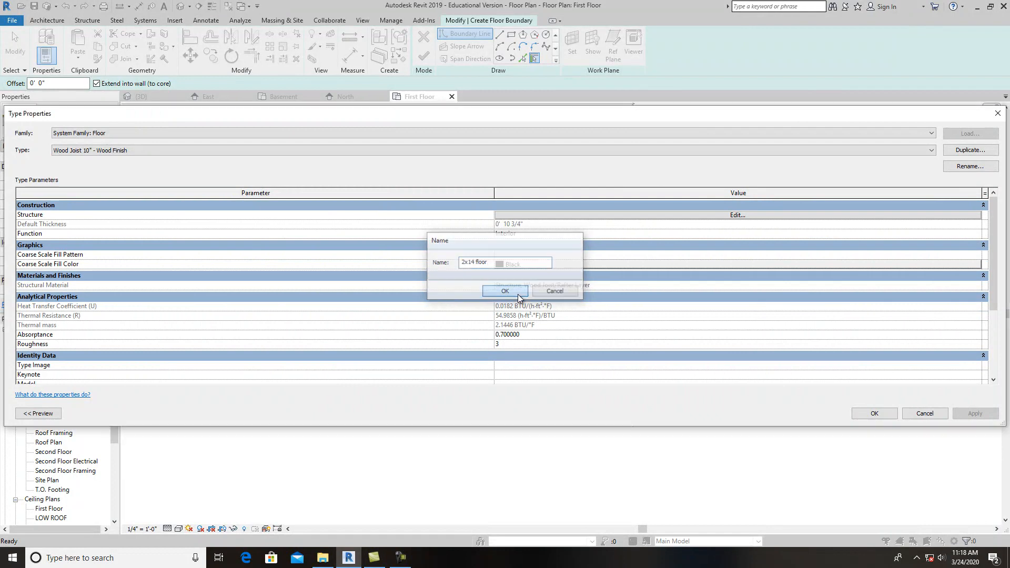
Step: Set the wood joist/rafter structure layer of the 2x14 floor type to 1' 1 1/4" thick and accept the type
left_click(744, 215)
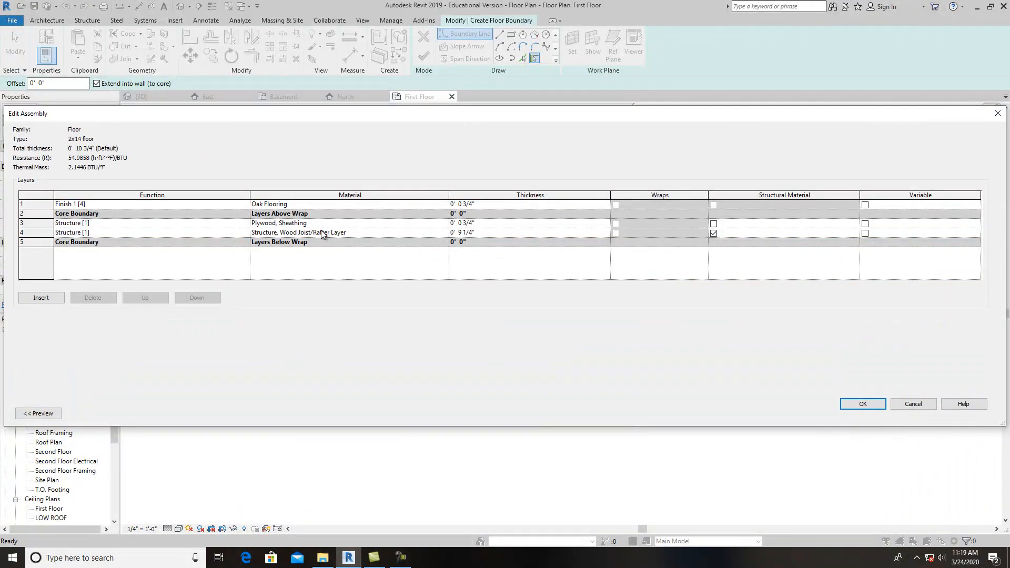
left_click(478, 232)
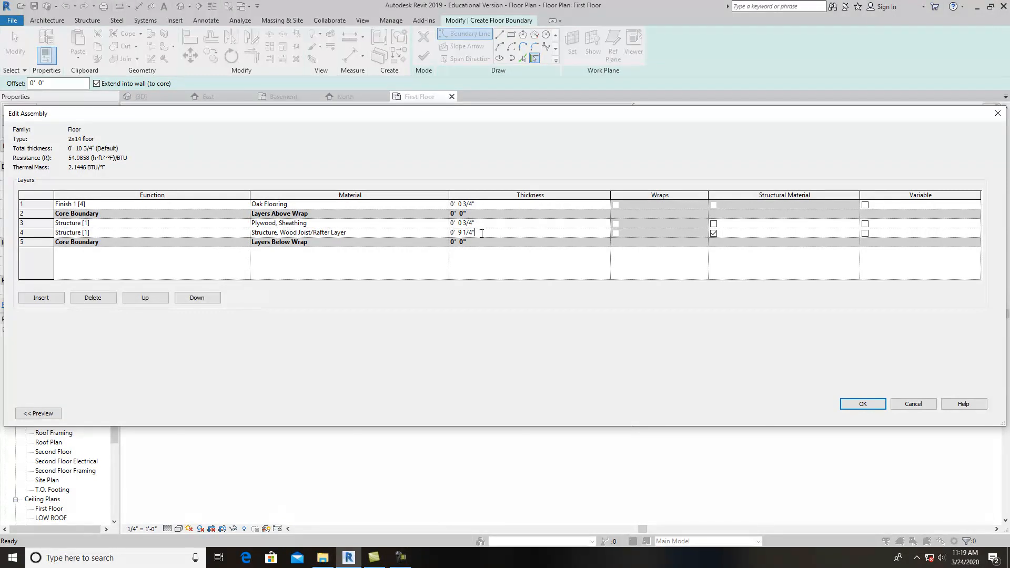
type("1 1.25")
key("Return")
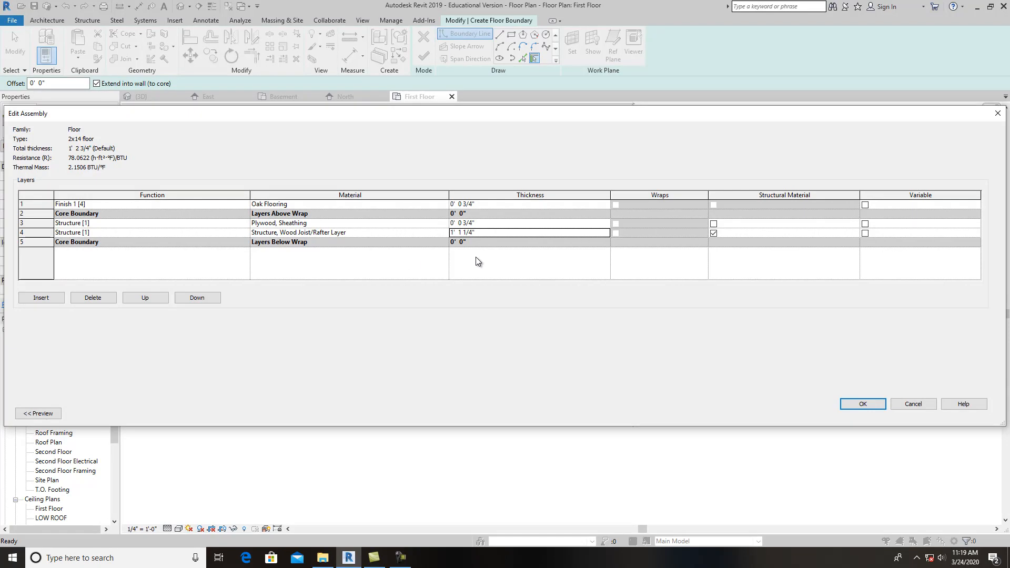
left_click(855, 405)
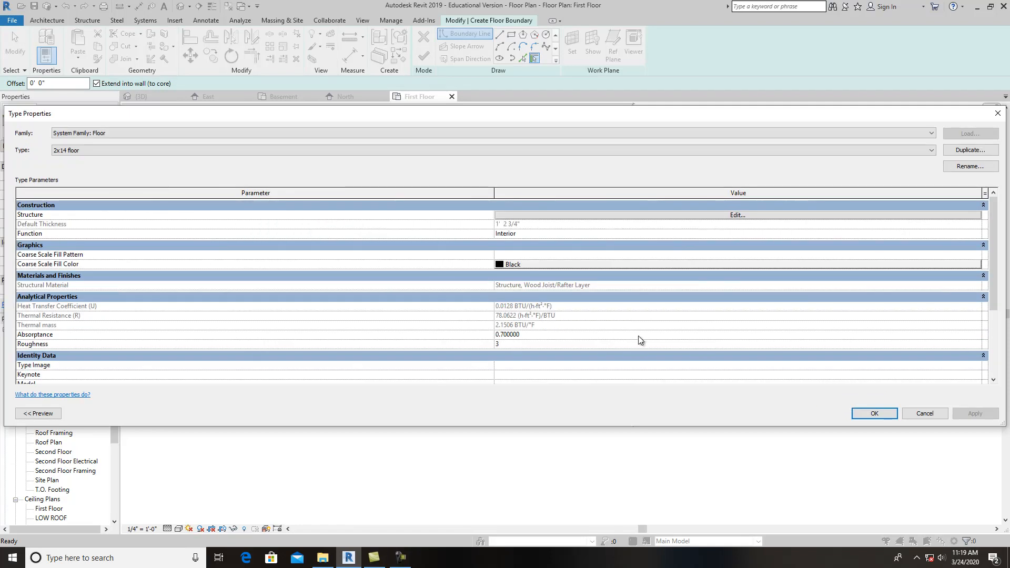
left_click(874, 413)
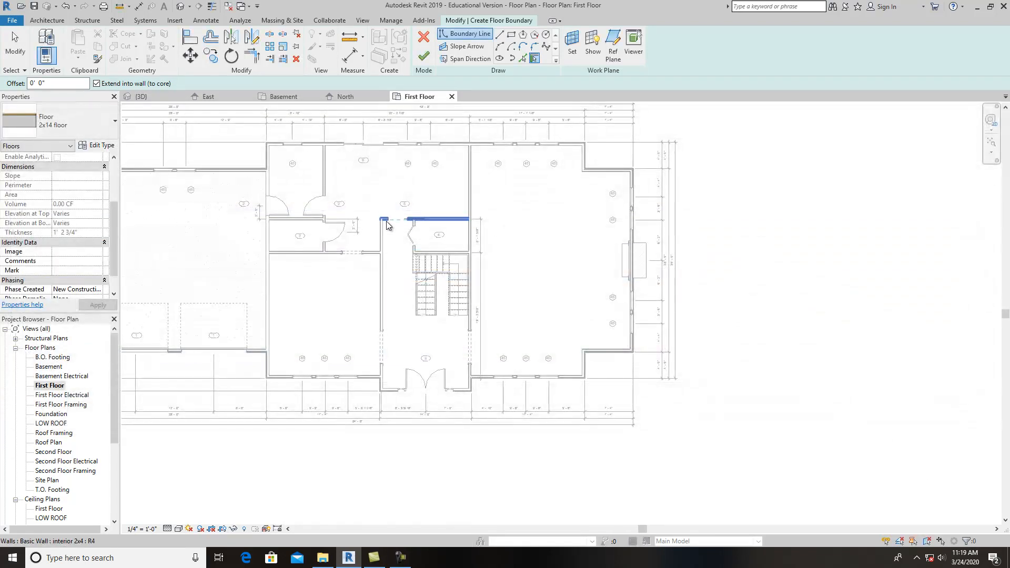
Step: Create floor boundary lines from the long back wall and the short exterior side wall at the back-left corner beside the garage
scroll(295, 163, "up", 8)
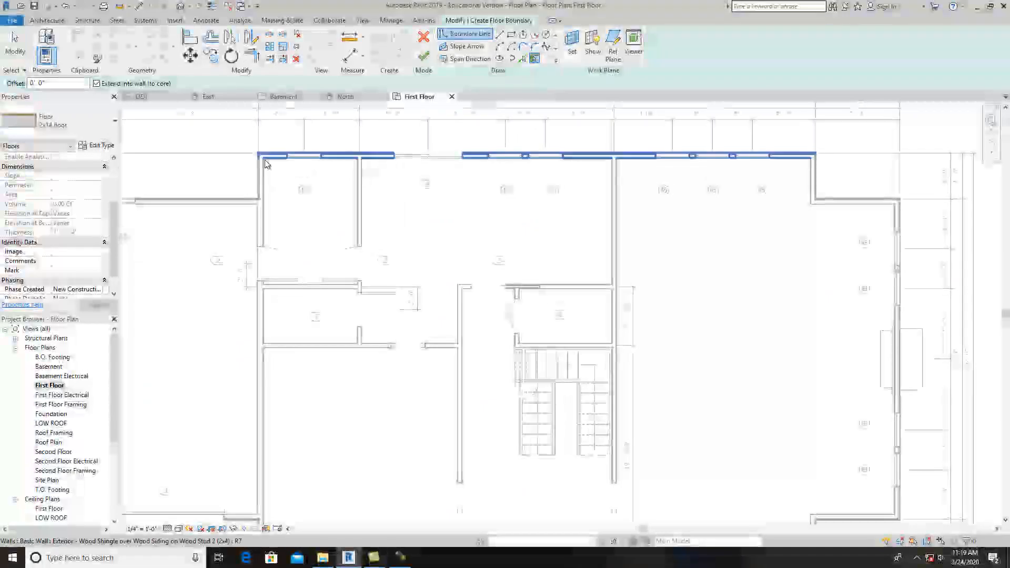
scroll(247, 165, "up", 1)
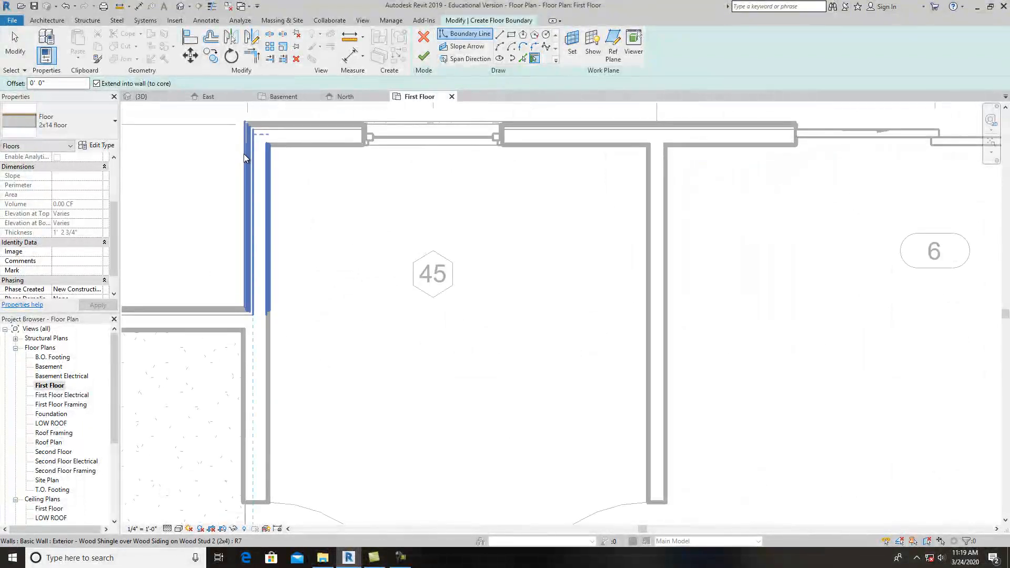
scroll(244, 155, "up", 3)
scroll(273, 160, "down", 4)
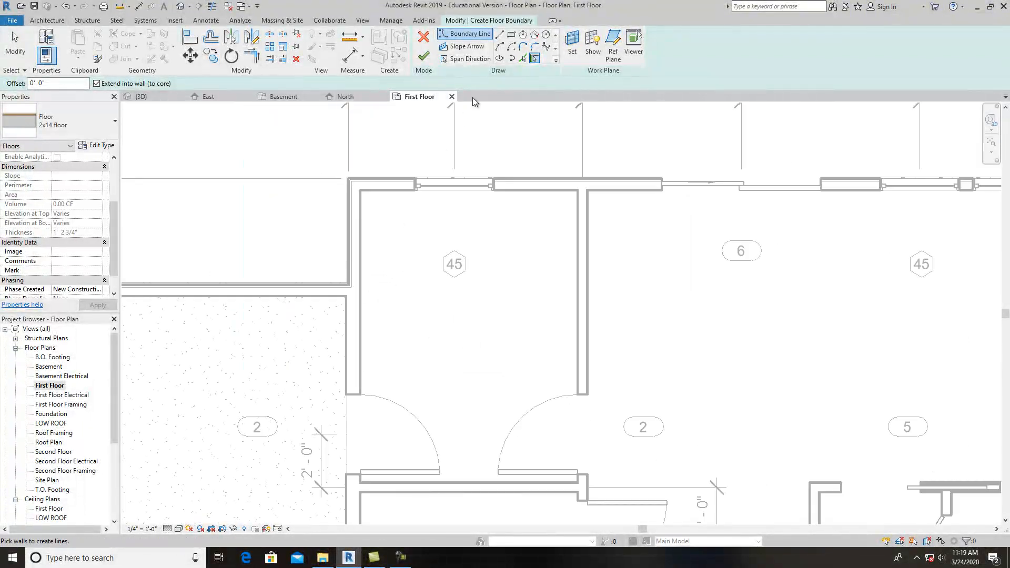
left_click(526, 176)
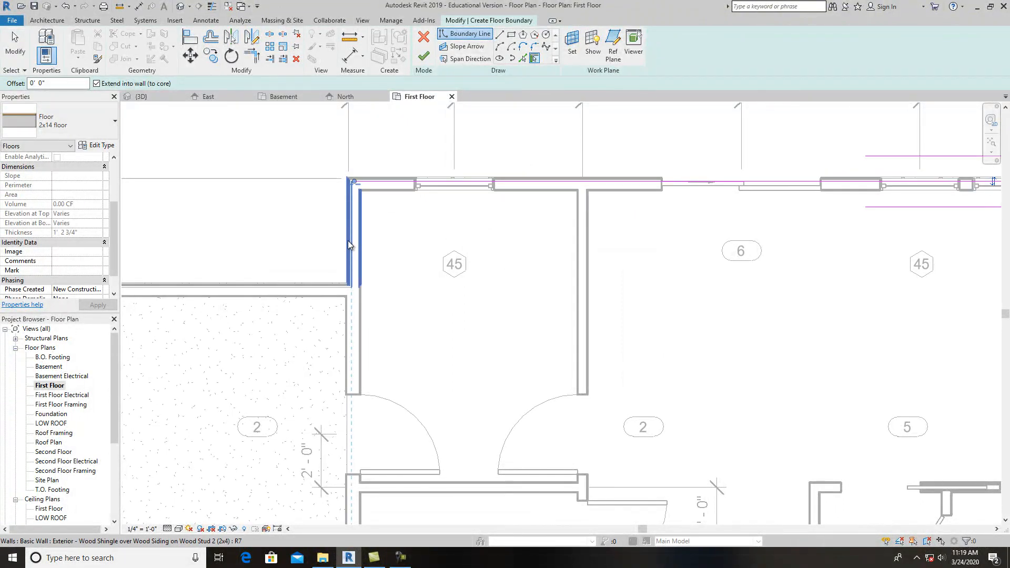
left_click(348, 241)
Step: Add boundary lines along the two stepped walls at the back-right corner and the right end wall
scroll(421, 258, "down", 2)
middle_click_drag(771, 299, 284, 223)
left_click(633, 150)
left_click(692, 196)
left_click(744, 225)
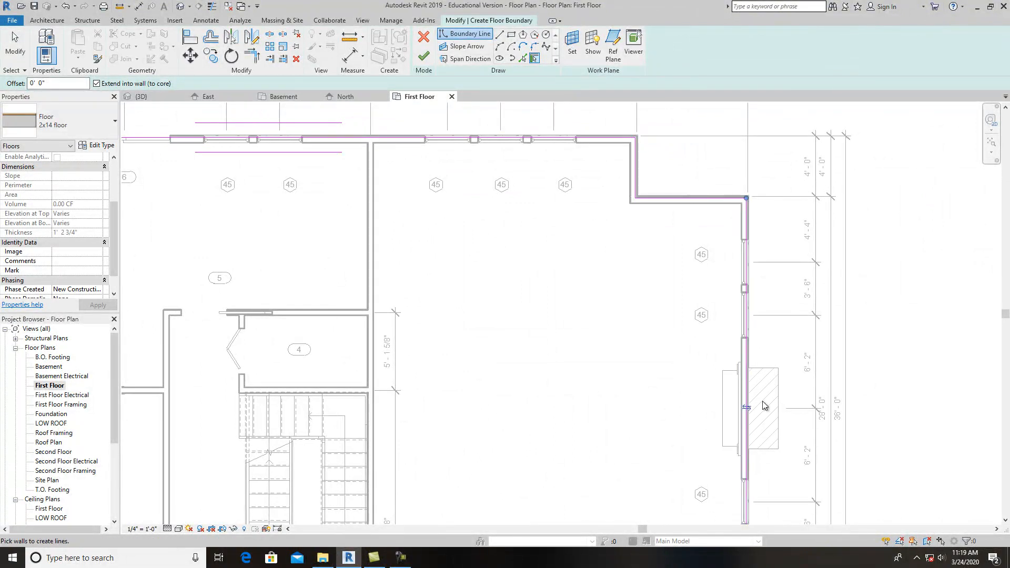
Step: Add boundary lines along the two stepped walls at the front-right corner and the front wall right of the entry
middle_click_drag(762, 406, 762, 163)
scroll(697, 389, "down", 1)
left_click(695, 380)
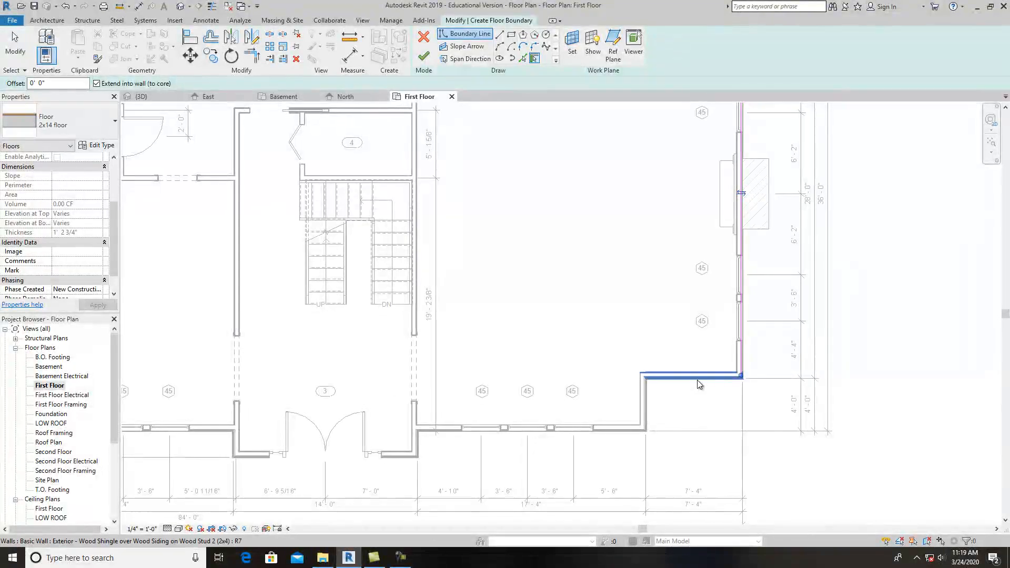
left_click(645, 401)
left_click(623, 432)
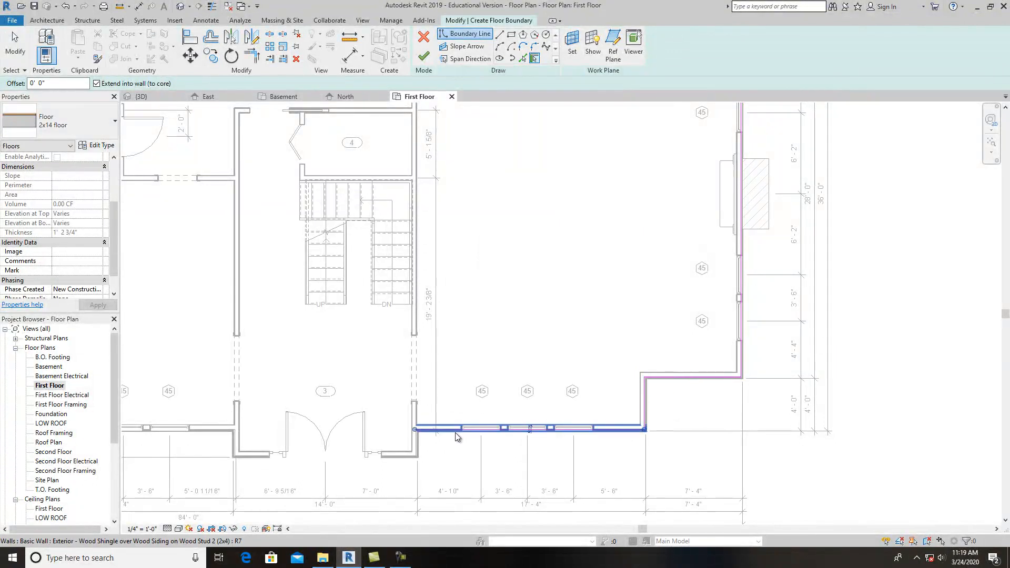
Step: Add boundary lines around the projecting entry walls, along the left front wall and the short side wall beside the garage
left_click(416, 445)
left_click(388, 456)
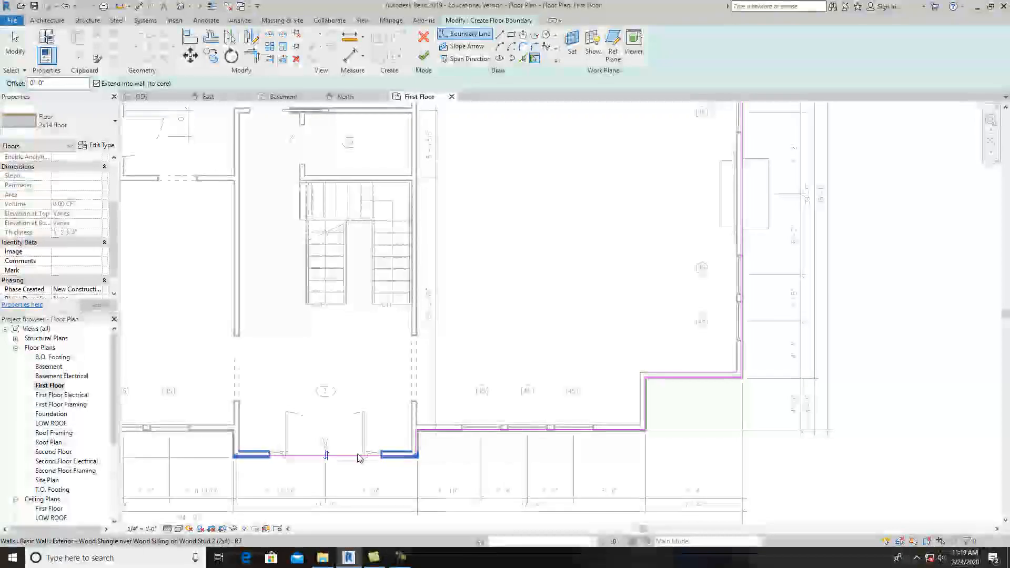
left_click(235, 444)
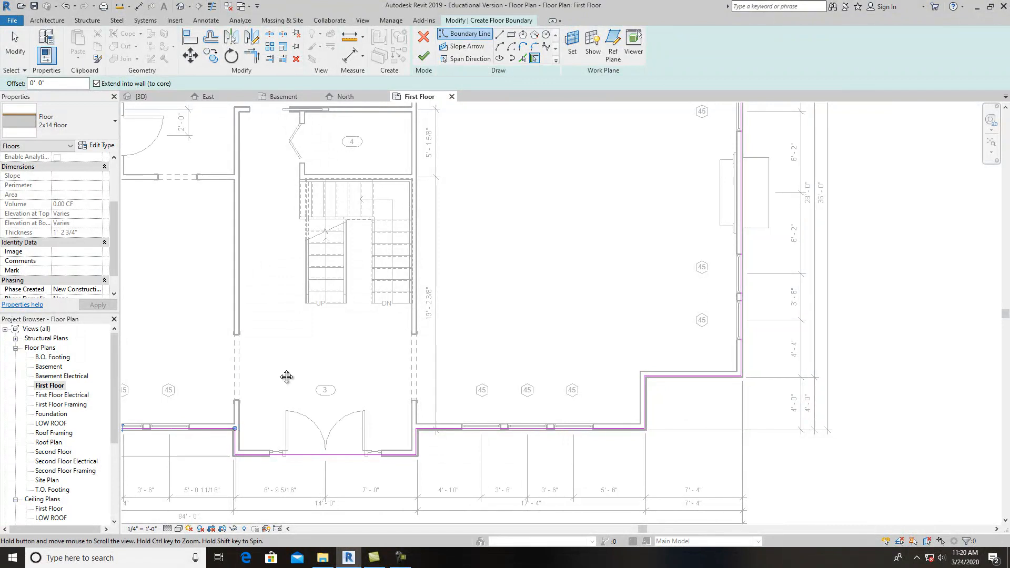
middle_click_drag(238, 383, 638, 363)
left_click(455, 413)
scroll(412, 412, "up", 6)
scroll(422, 399, "up", 3)
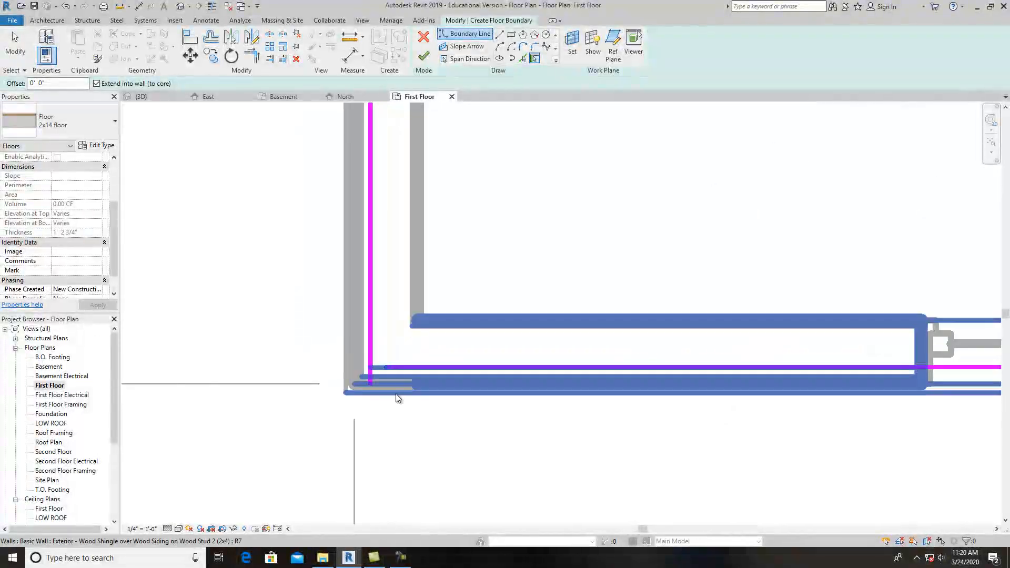
left_click(373, 342)
scroll(430, 323, "down", 5)
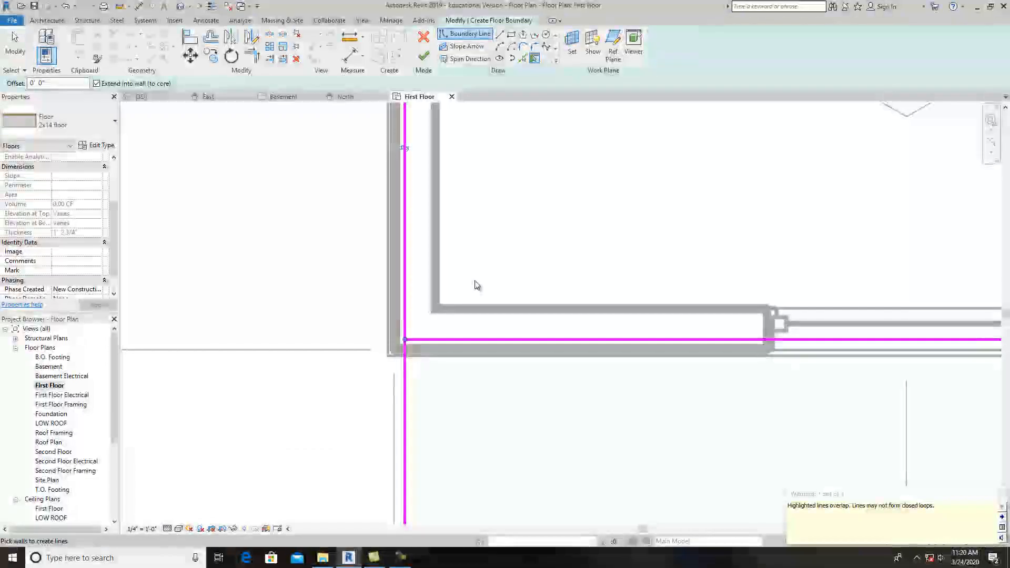
scroll(797, 451, "down", 6)
middle_click_drag(670, 428, 364, 215)
scroll(379, 237, "down", 1)
key("Escape")
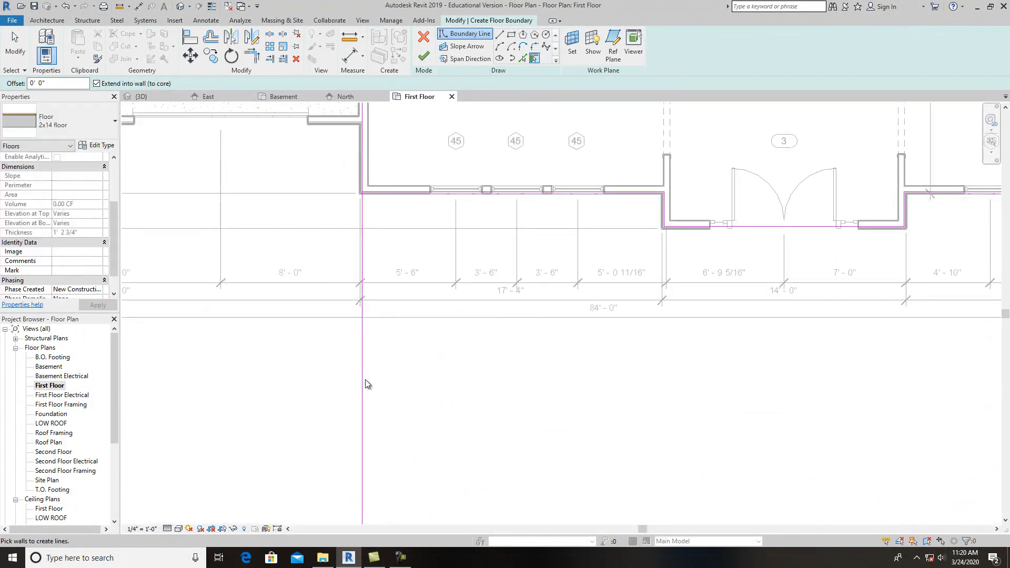
key("Escape")
left_click(362, 383)
scroll(415, 353, "down", 1)
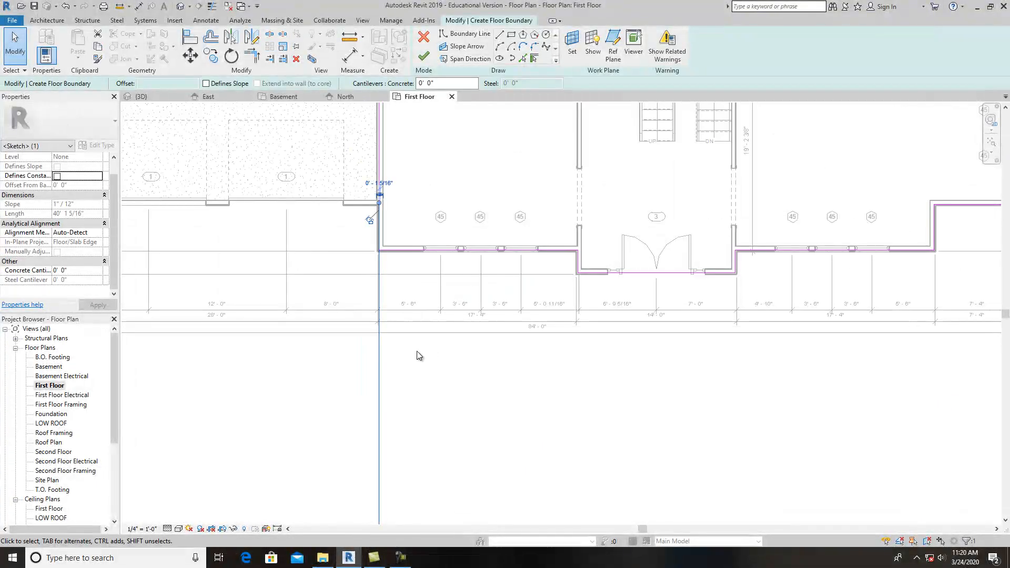
left_click(417, 349)
Step: Shorten the overshooting end of the garage-side boundary line to meet the front boundary line at the front-left corner
scroll(431, 247, "up", 2)
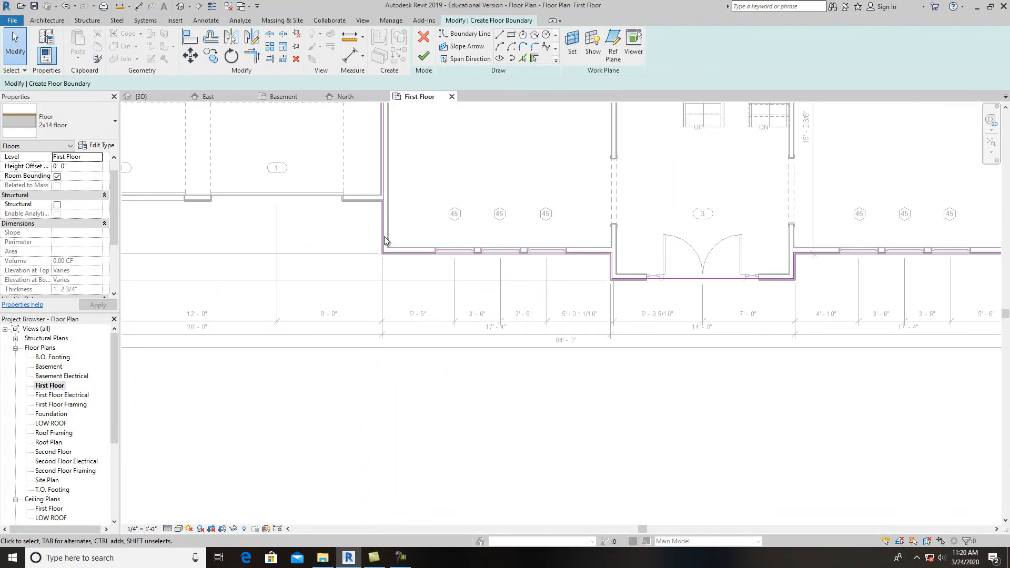
scroll(392, 263, "up", 5)
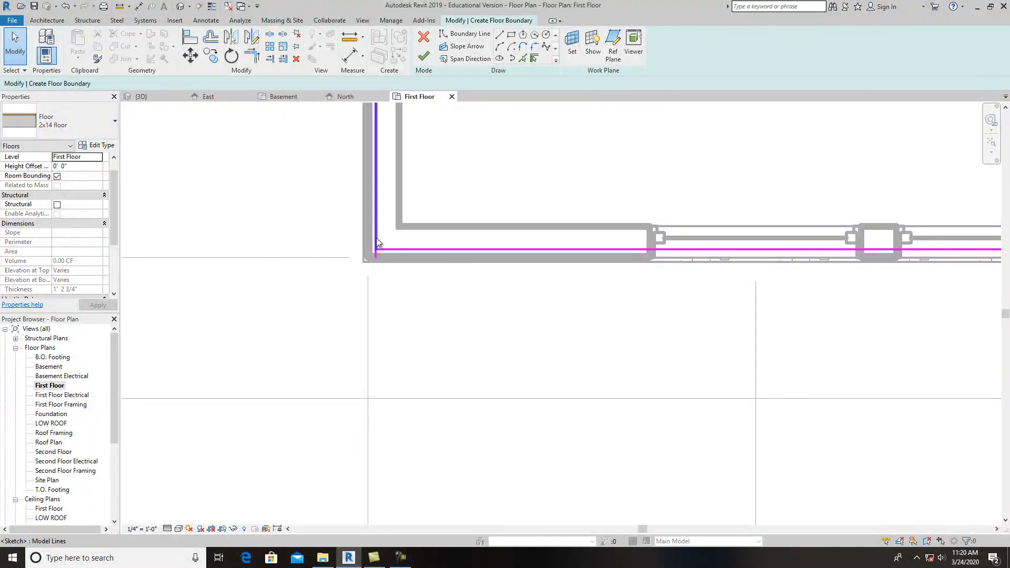
left_click(378, 239)
left_click_drag(377, 249, 376, 258)
key("Escape")
left_click(377, 256)
key("Escape")
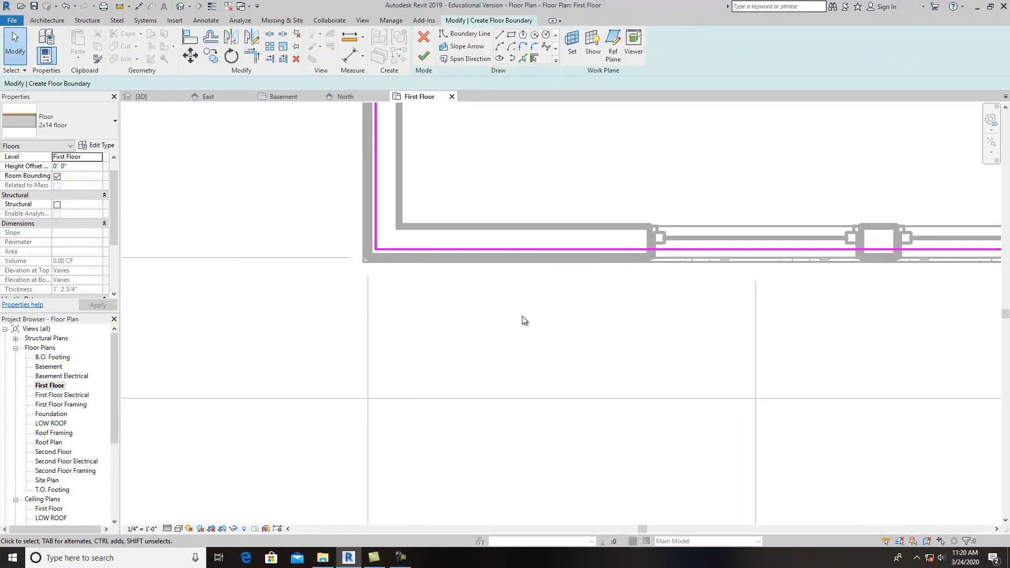
Step: Extend the short garage-side boundary line toward the back of the house, up to the first interior cross wall
scroll(513, 331, "down", 4)
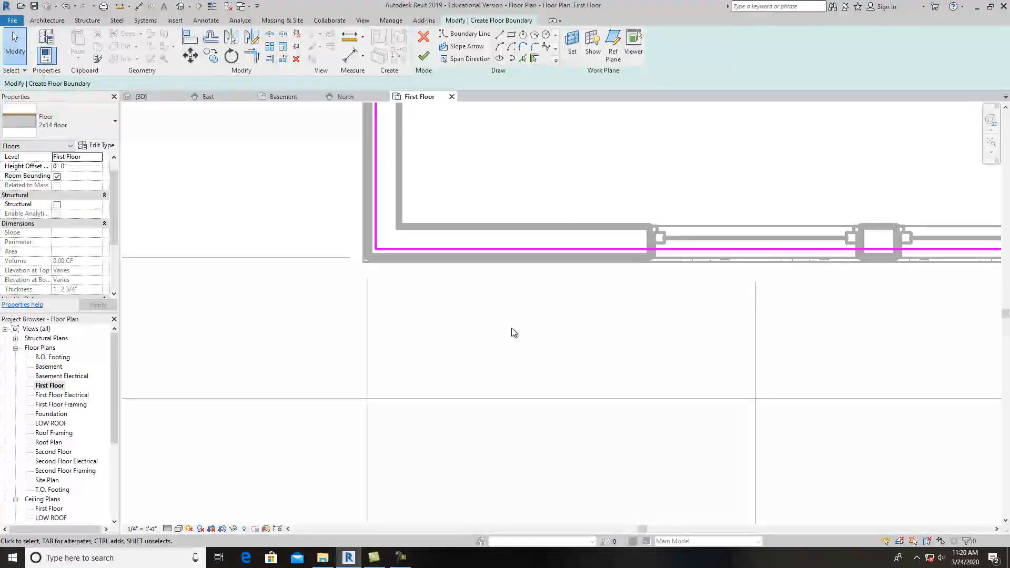
scroll(601, 314, "down", 3)
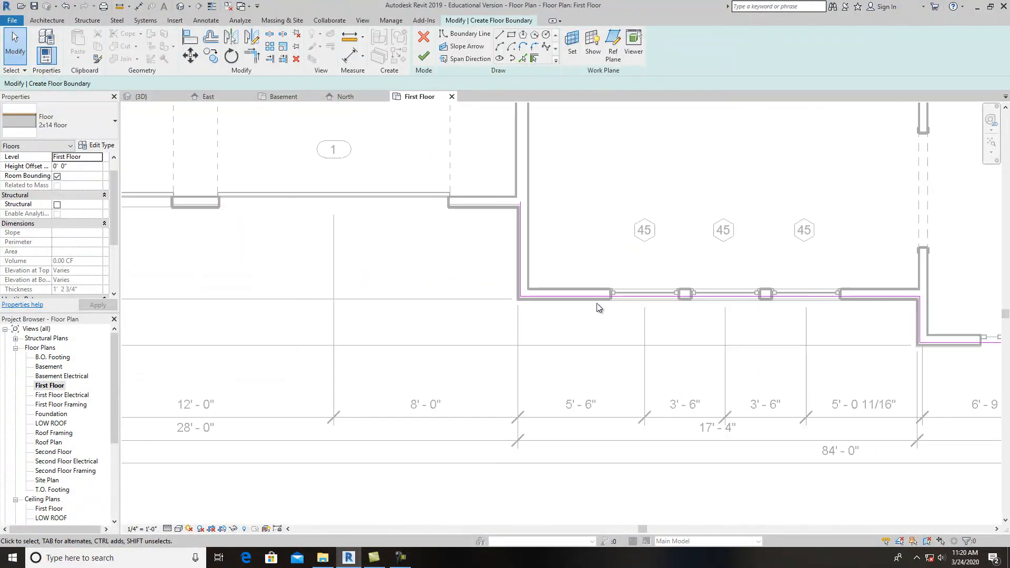
middle_click_drag(532, 250, 461, 450)
scroll(463, 447, "down", 1)
scroll(502, 347, "down", 5)
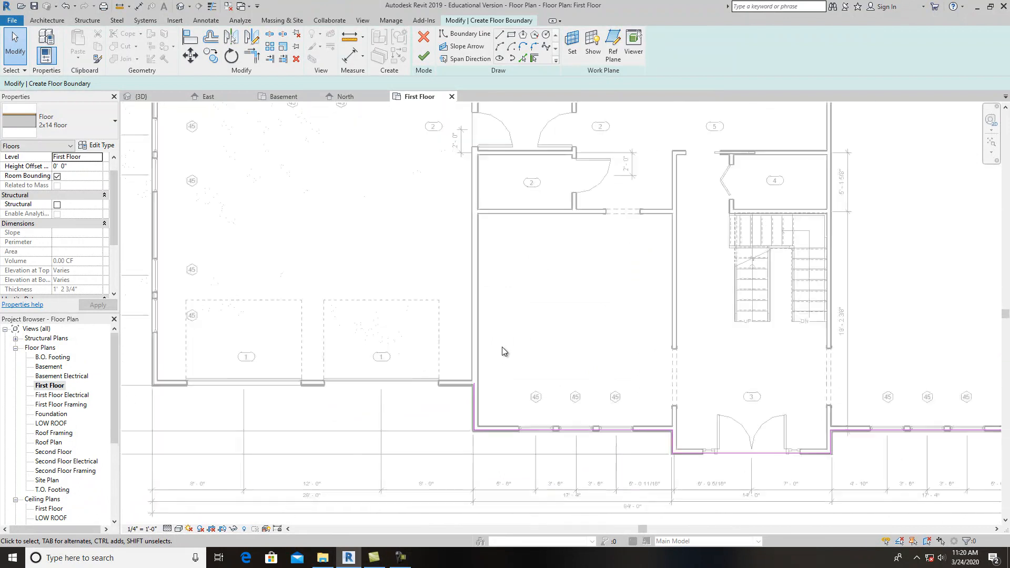
scroll(500, 350, "up", 3)
scroll(498, 352, "up", 2)
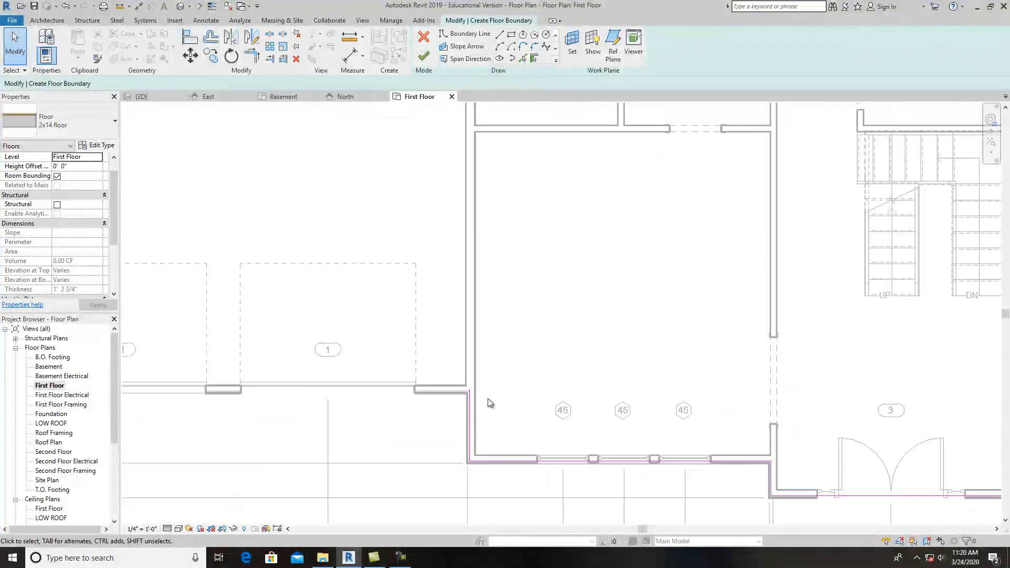
left_click(471, 402)
mouse_move(469, 391)
left_mouse_down()
mouse_move(507, 140)
mouse_move(469, 134)
left_mouse_up()
Step: Stretch the garage-side boundary line onward to the back-left corner so it meets the back wall's boundary line
middle_click_drag(563, 216, 568, 429)
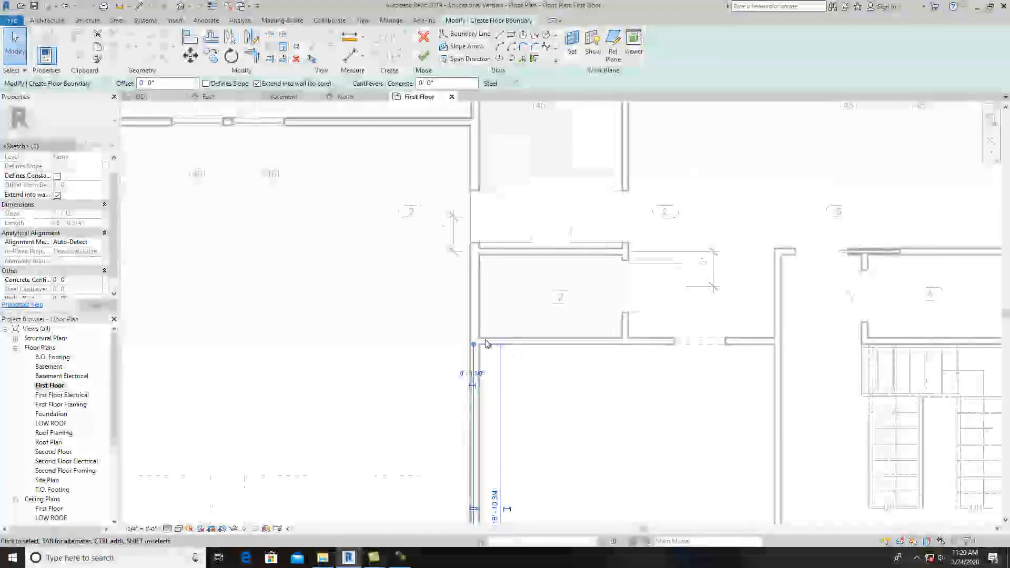
left_click_drag(473, 345, 478, 139)
middle_click_drag(534, 204, 564, 390)
left_click_drag(505, 325, 507, 238)
scroll(520, 240, "up", 8)
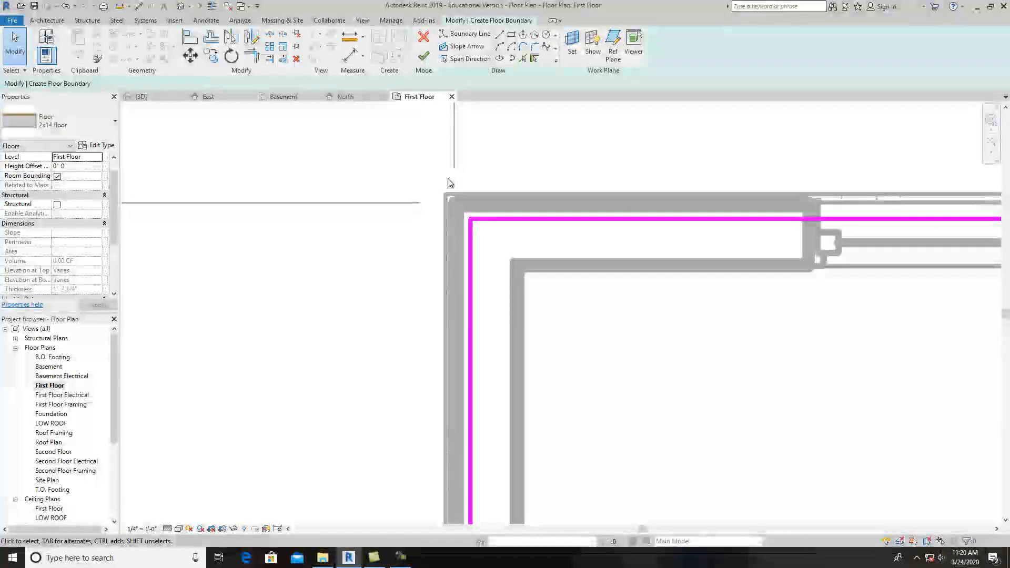
scroll(492, 252, "up", 2)
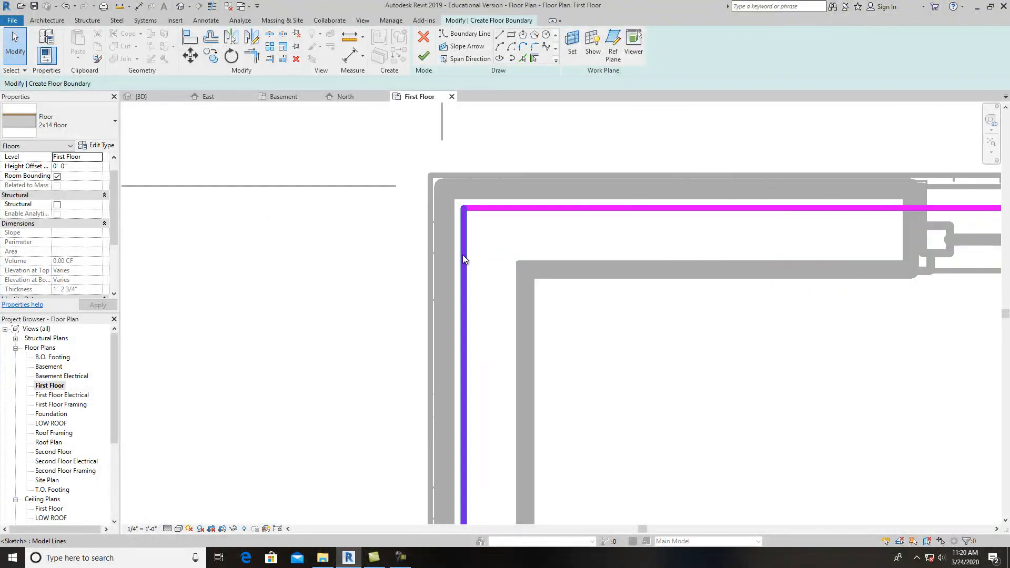
Step: Align the left boundary line at the back-left corner with the reference line in the exterior wall's outer layer
mouse_move(463, 255)
left_mouse_down()
mouse_move(444, 261)
mouse_move(465, 260)
left_mouse_up()
left_click(500, 248)
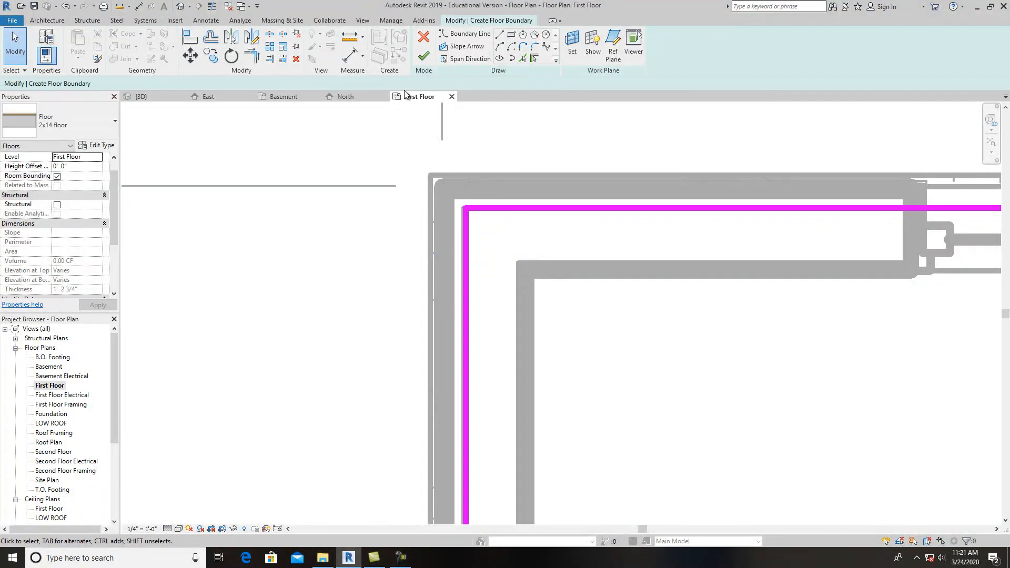
key("a")
key("l")
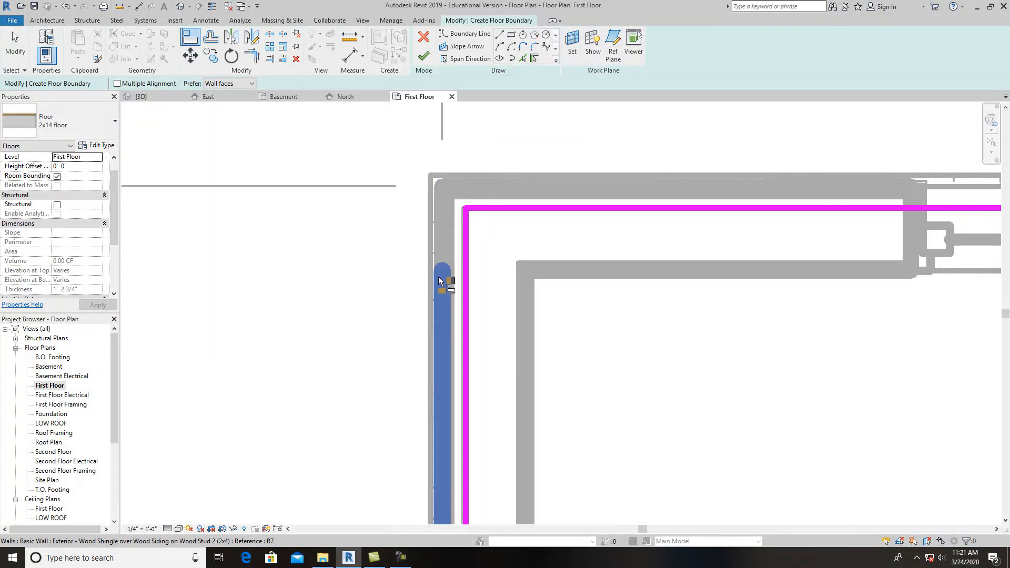
left_click(444, 318)
left_click(465, 314)
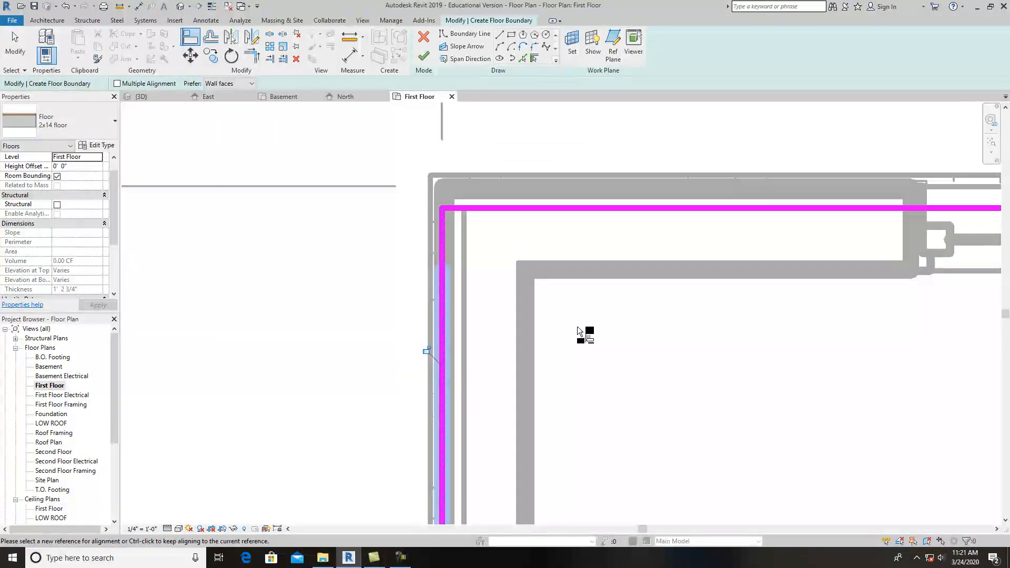
Step: Align the long back boundary line with the reference line in the back wall's outer layer
scroll(570, 333, "down", 2)
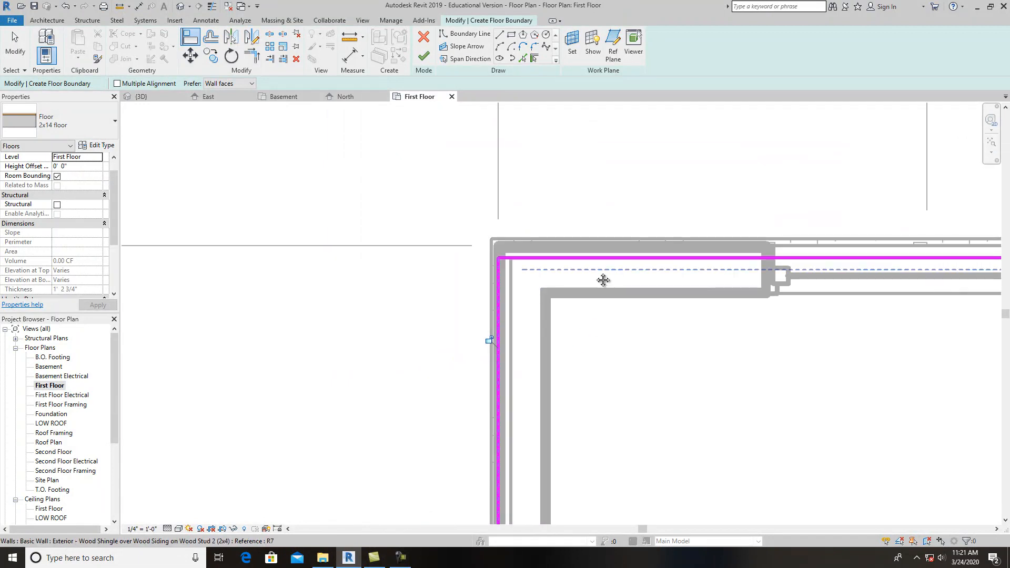
middle_click_drag(602, 279, 372, 227)
left_click(392, 205)
left_click(393, 213)
scroll(502, 323, "up", 2)
scroll(519, 310, "down", 2)
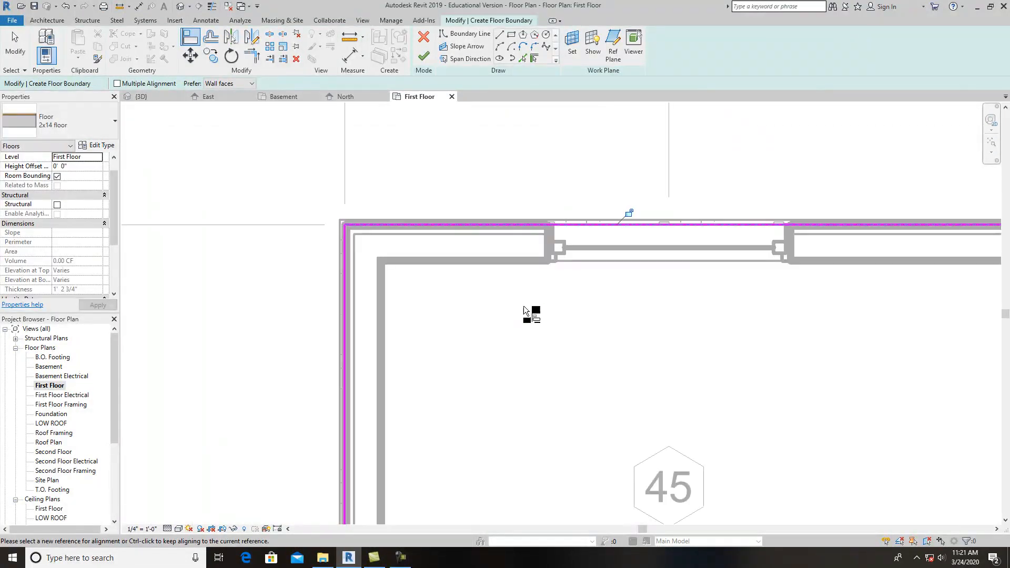
Step: Align the side boundary line where the back wall steps in on the right with that wall's outer-layer reference line
scroll(520, 299, "down", 4)
middle_click_drag(847, 359, 519, 322)
scroll(847, 359, "down", 2)
middle_click_drag(848, 357, 404, 266)
middle_click_drag(729, 285, 453, 283)
scroll(627, 185, "up", 2)
scroll(628, 188, "up", 4)
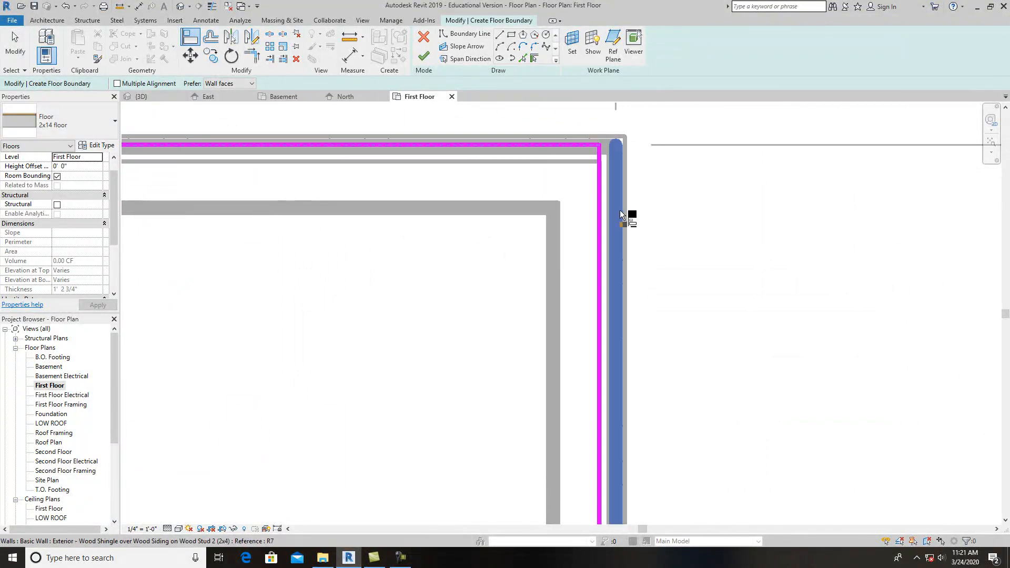
left_click(617, 212)
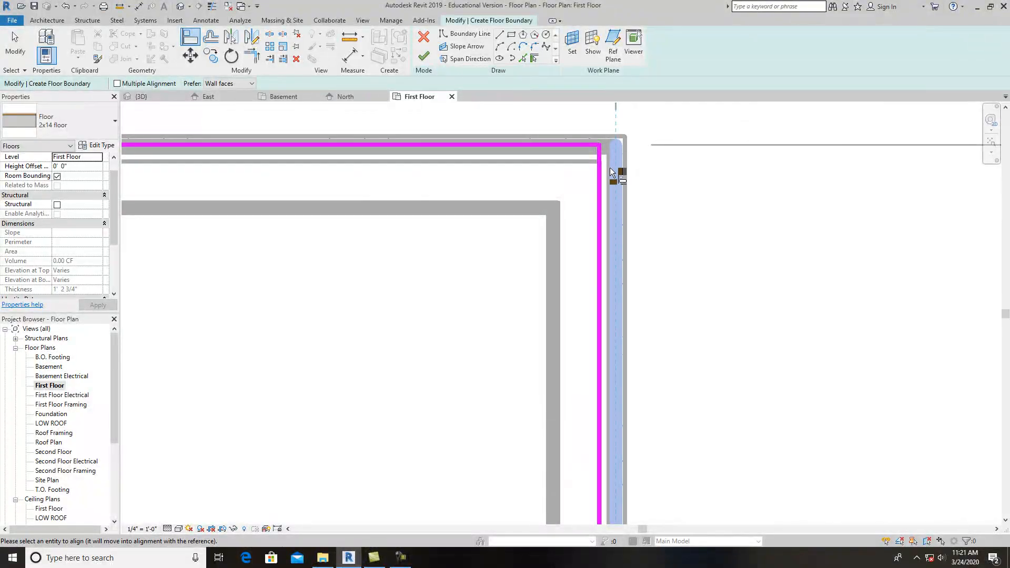
left_click(597, 188)
Step: Align the short back-facing boundary line of the back-right step with its wall's outer-layer reference line
scroll(682, 235, "down", 3)
middle_click_drag(739, 380, 484, 242)
scroll(483, 242, "up", 8)
left_click(447, 234)
left_click(437, 253)
Step: Align the right end boundary line with the outer-layer reference line of the right end wall
scroll(511, 298, "down", 4)
scroll(528, 292, "down", 2)
middle_click_drag(762, 358, 370, 261)
scroll(547, 203, "up", 2)
left_click(524, 208)
left_click(513, 210)
Step: Align the short front-facing boundary line of the front-right step with its wall's outer-layer reference line
scroll(566, 209, "down", 3)
middle_click_drag(594, 313, 631, 137)
scroll(631, 137, "down", 3)
middle_click_drag(673, 404, 589, 212)
scroll(592, 244, "down", 3)
scroll(534, 375, "up", 6)
left_click(542, 326)
left_click(545, 315)
Step: Align the side boundary line of the front-right step with its wall's outer-layer reference line
scroll(547, 337, "down", 2)
scroll(447, 386, "down", 1)
middle_click_drag(442, 387, 645, 261)
scroll(370, 310, "up", 5)
left_click(371, 307)
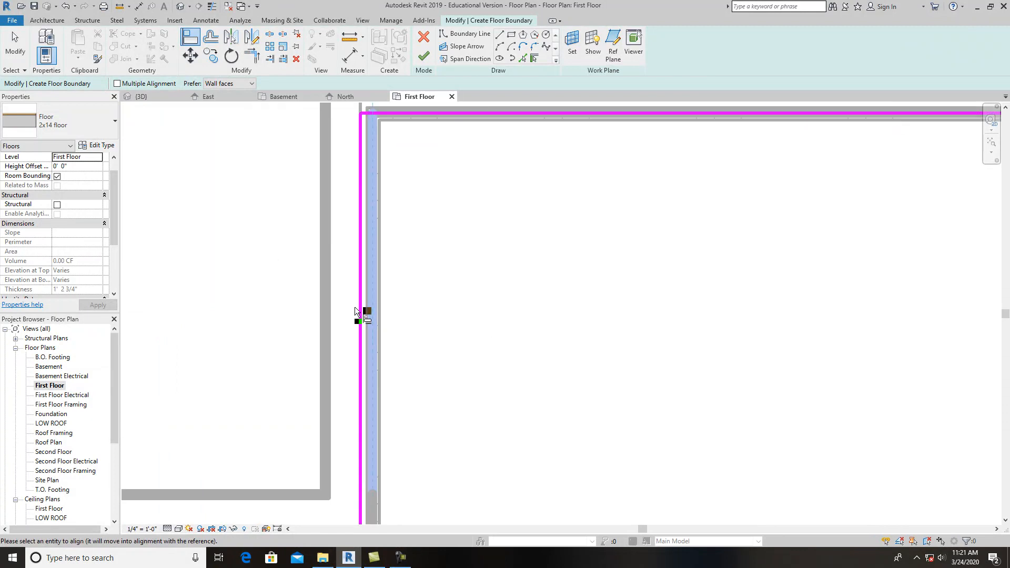
left_click(358, 308)
Step: Align the front boundary line right of the entry with the front wall's outer-layer reference line
scroll(491, 331, "down", 2)
middle_click_drag(509, 399, 688, 284)
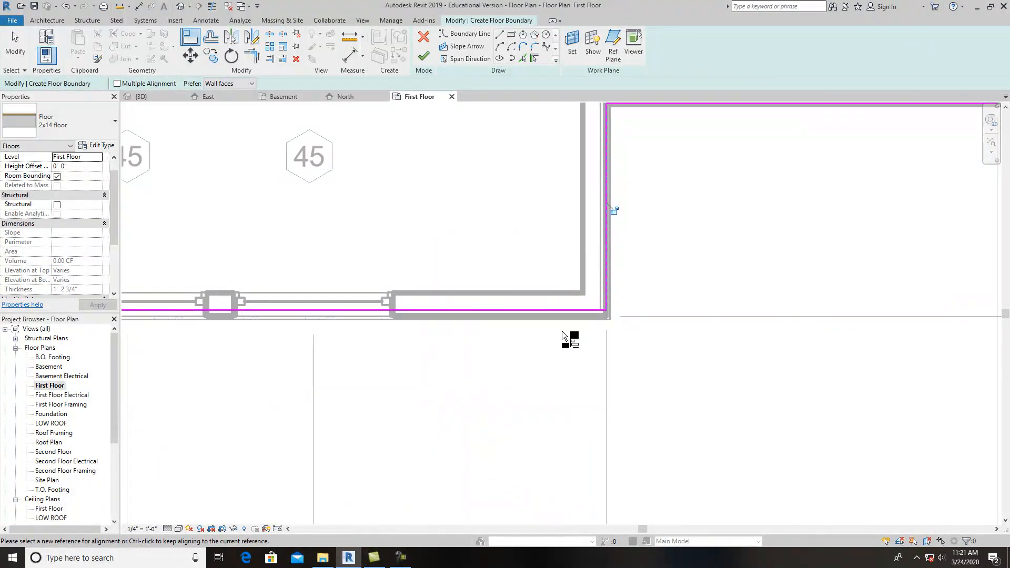
scroll(563, 327, "up", 2)
left_click(548, 300)
left_click(547, 292)
Step: Align the boundary line on the right side of the projecting entry with that wall's outer-layer reference line
scroll(563, 327, "down", 3)
middle_click_drag(534, 356, 763, 330)
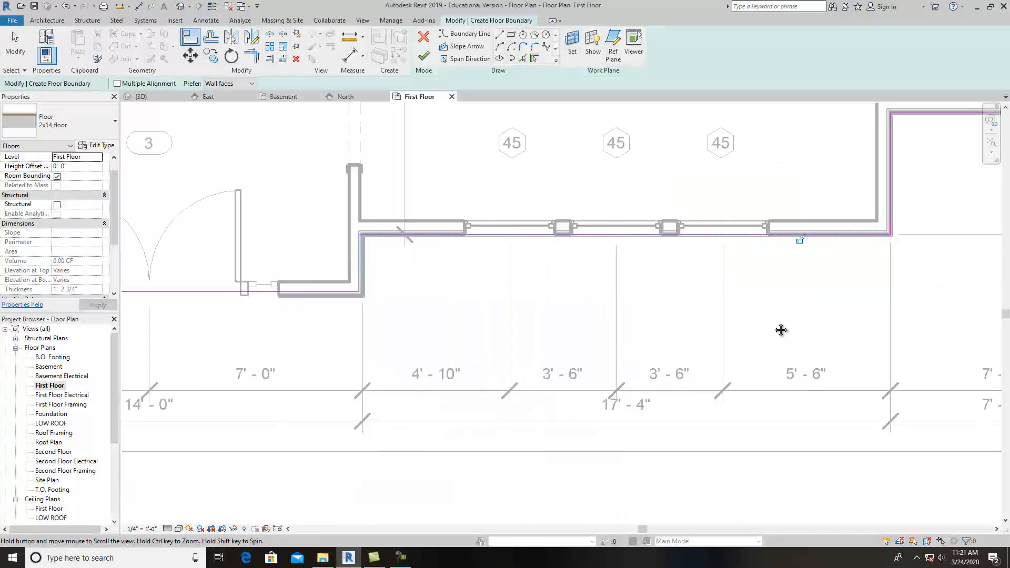
scroll(364, 321, "up", 4)
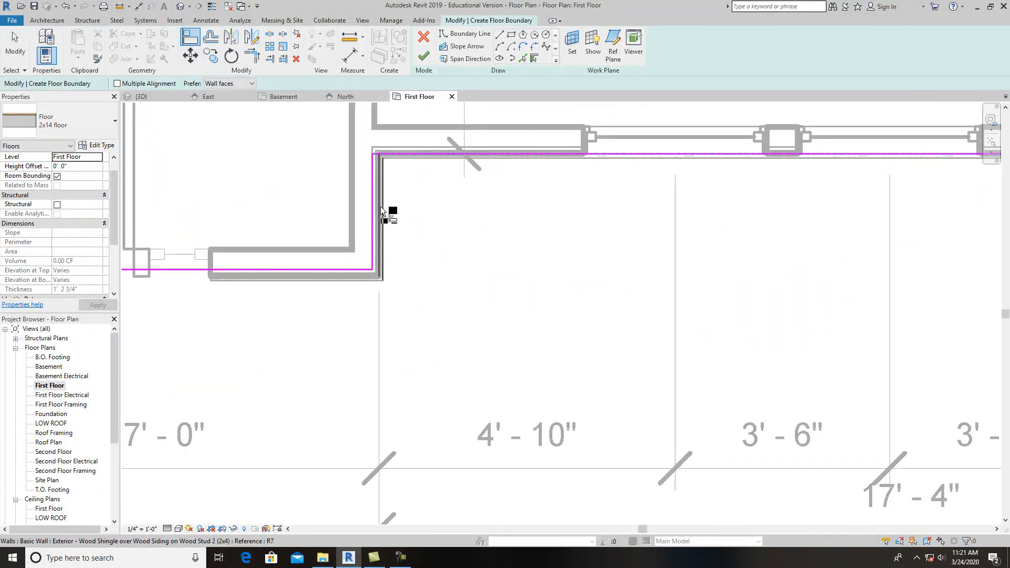
scroll(380, 207, "up", 2)
left_click(375, 212)
left_click(365, 214)
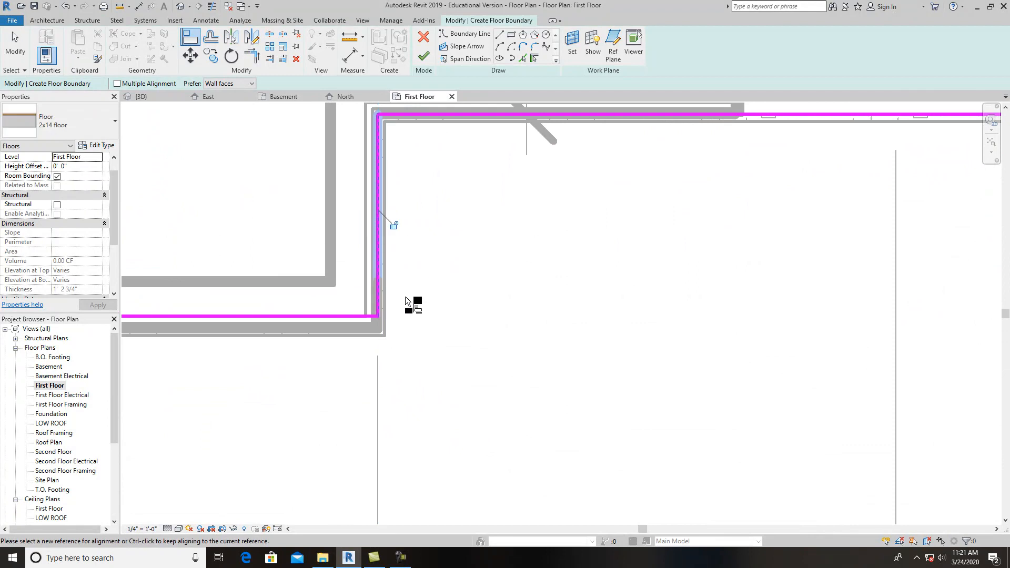
Step: Align the projecting entry's front and left-side boundary lines with the outer-layer reference lines of their walls
left_click(349, 329)
left_click(363, 317)
scroll(453, 308, "down", 2)
middle_click_drag(453, 308, 915, 322)
scroll(915, 322, "down", 2)
scroll(377, 306, "up", 3)
left_click(378, 308)
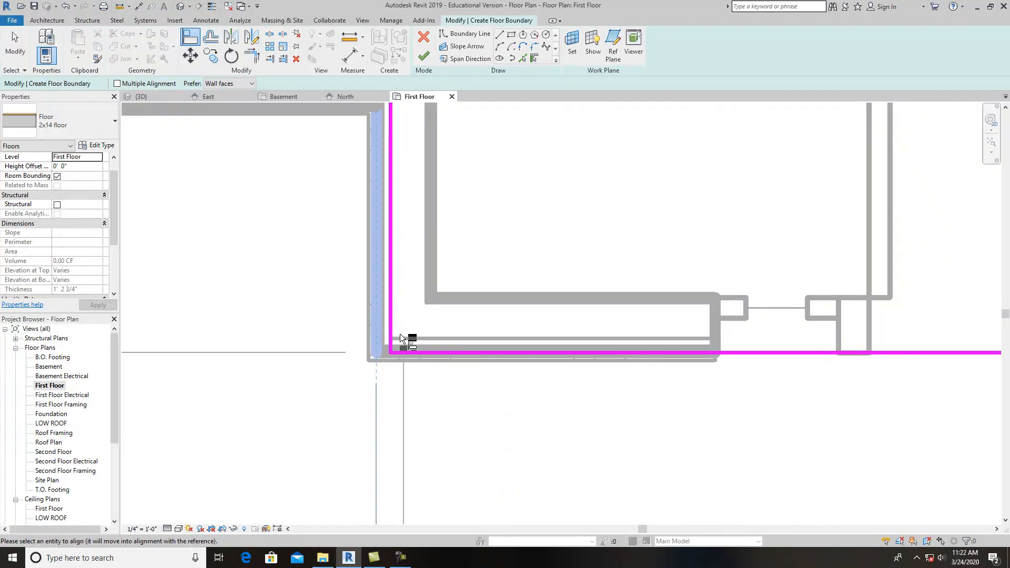
left_click(392, 316)
Step: Align the front boundary line left of the entry with the front wall's outer-layer reference line
scroll(329, 250, "down", 2)
middle_click_drag(330, 250, 442, 263)
scroll(439, 260, "up", 2)
left_click(437, 216)
left_click(439, 205)
Step: Finish the first floor's boundary sketch and decline attaching the walls below to its bottom
scroll(455, 278, "down", 1)
scroll(455, 277, "down", 4)
middle_click_drag(218, 272, 410, 341)
scroll(388, 339, "up", 2)
scroll(377, 342, "up", 2)
scroll(358, 297, "down", 5)
left_click(359, 300)
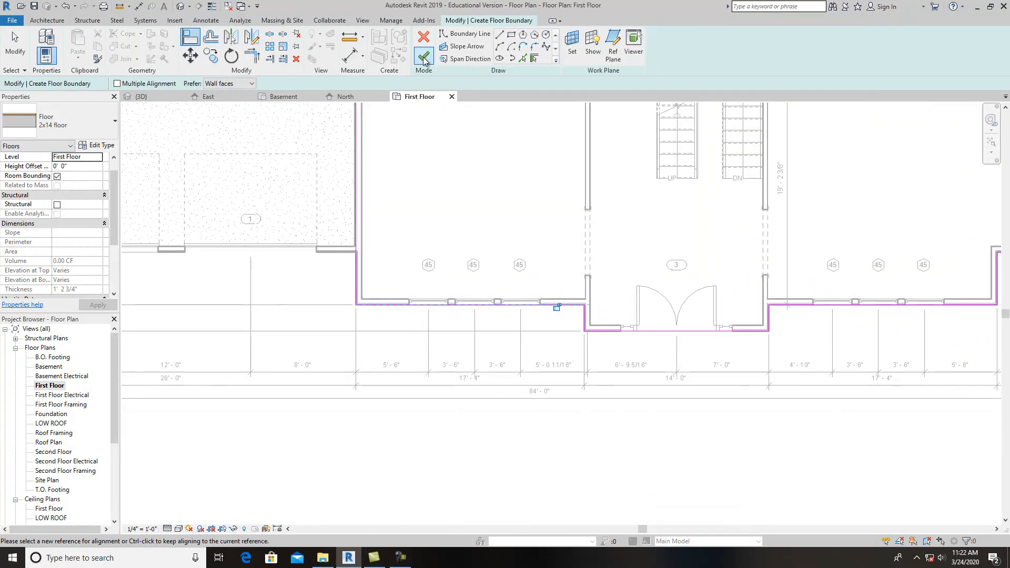
left_click(424, 59)
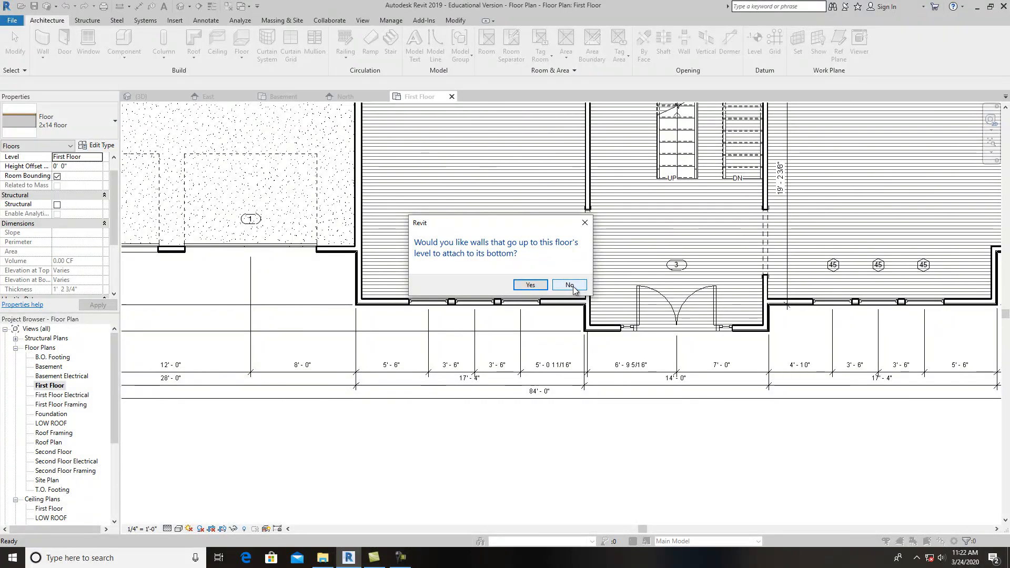
left_click(573, 287)
left_click(569, 290)
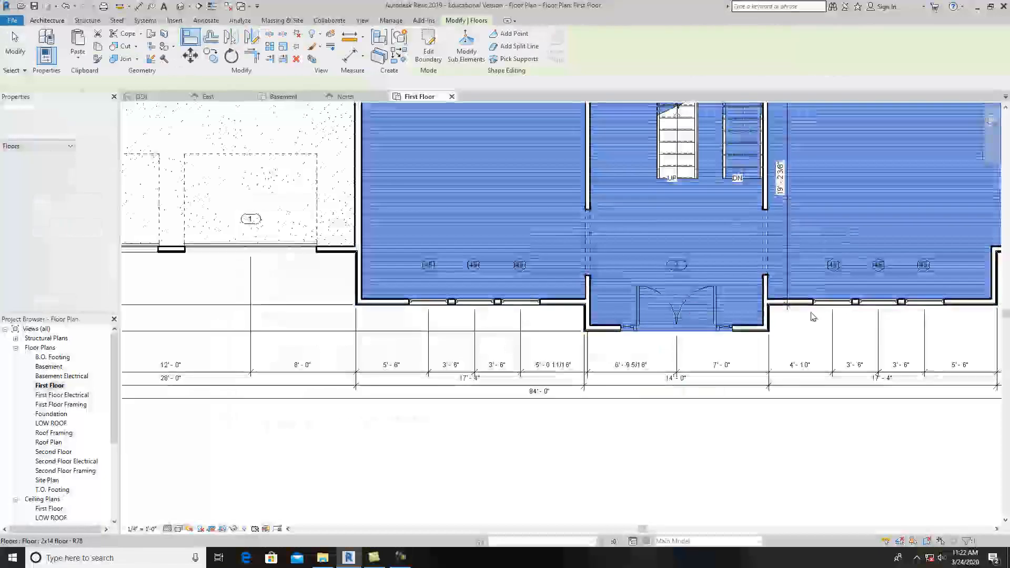
left_click(781, 463)
Step: Examine in the 3D view how the new floor's edge meets the foundation and exterior walls along the front
middle_click_drag(782, 463, 610, 472)
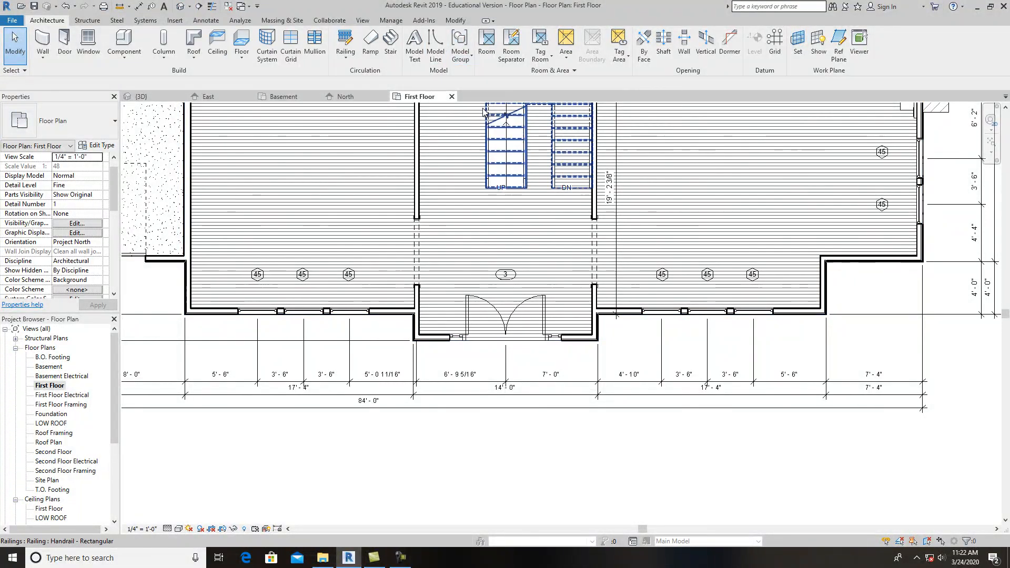
left_click(179, 7)
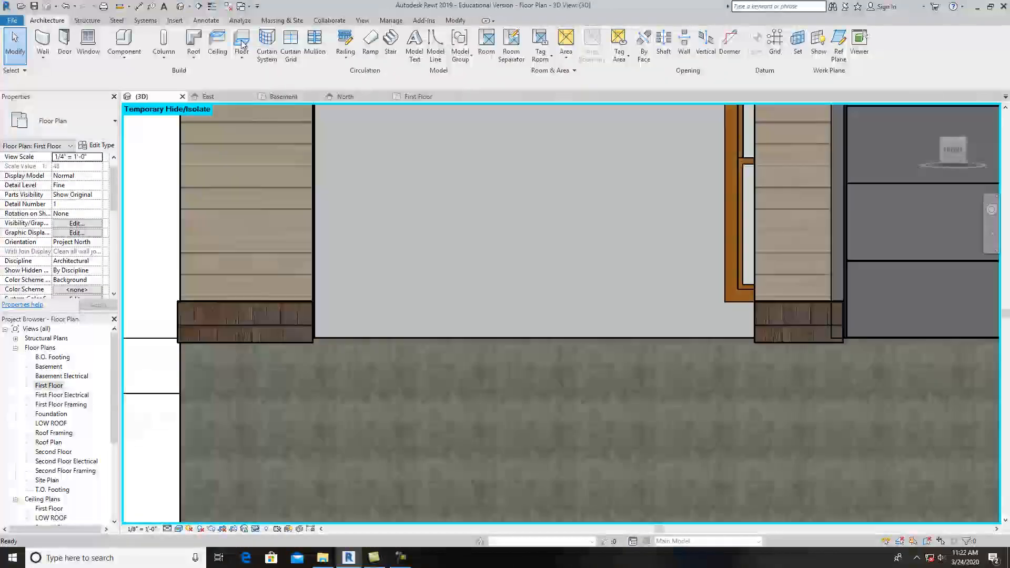
left_click_drag(952, 153, 928, 177)
middle_click_drag(758, 279, 519, 278)
scroll(519, 279, "up", 2)
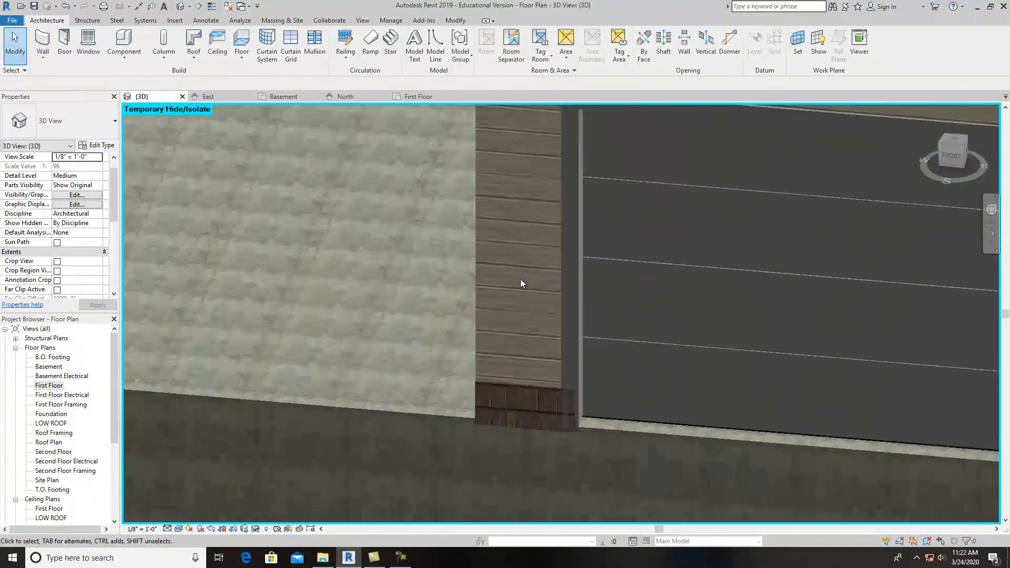
scroll(528, 269, "down", 6)
middle_click_drag(655, 306, 367, 251)
scroll(681, 291, "up", 5)
scroll(667, 282, "up", 6)
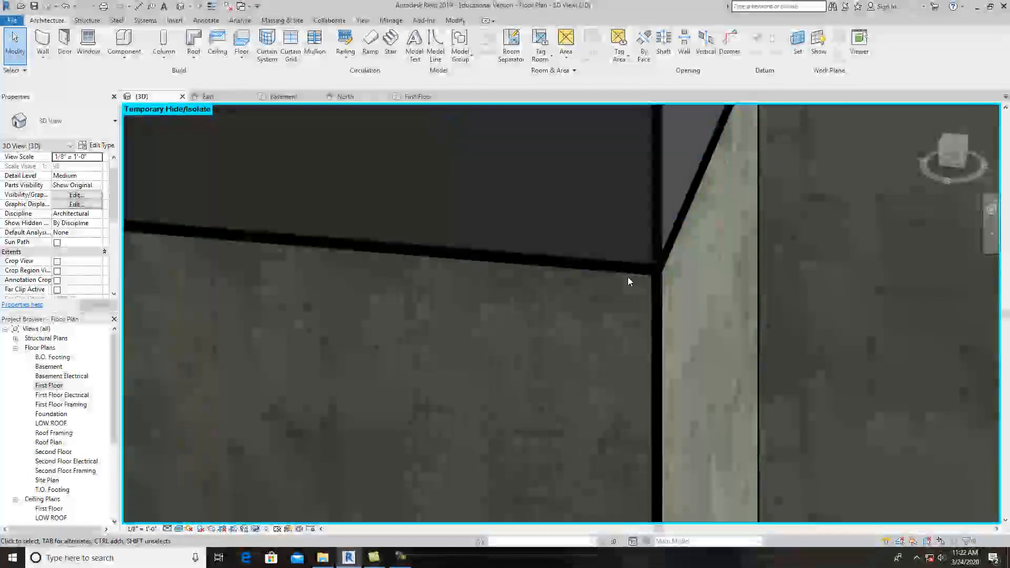
scroll(690, 246, "down", 4)
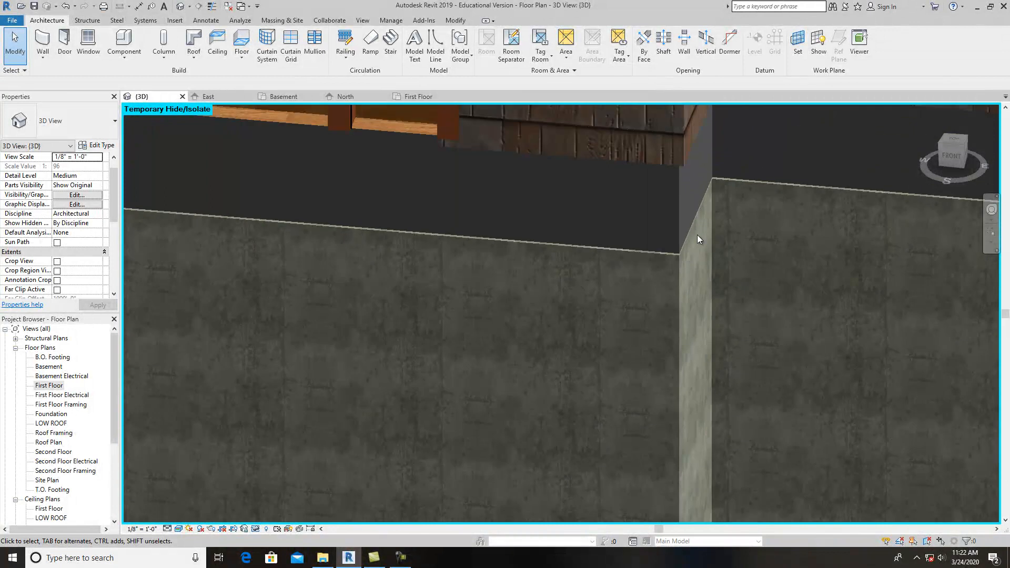
scroll(762, 184, "down", 2)
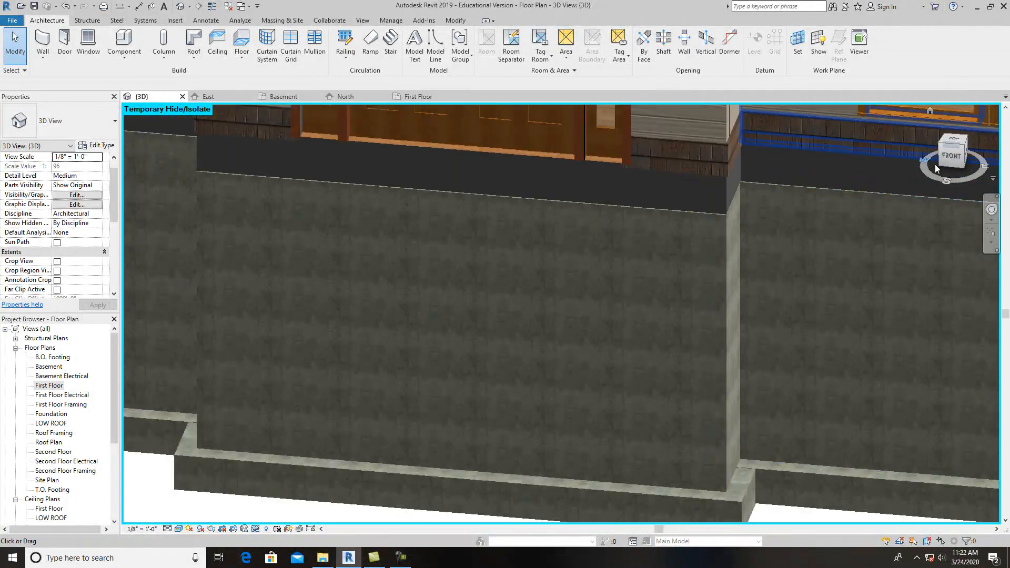
Step: From the front of the 3D model, set the 2x14 first floor's height offset to 0' 0 3/4"
left_click(951, 156)
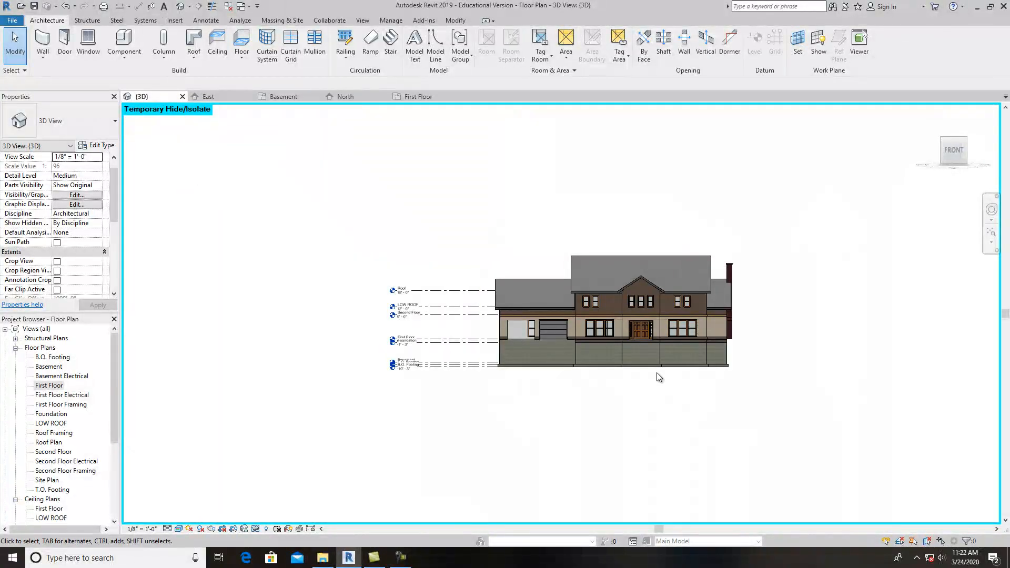
scroll(759, 338, "up", 5)
scroll(800, 305, "up", 5)
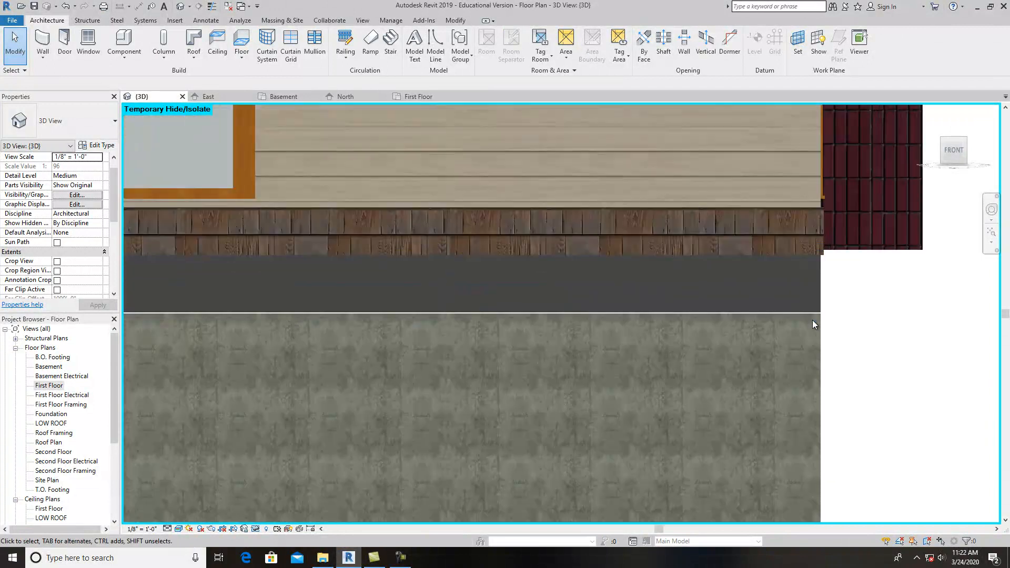
scroll(808, 312, "down", 3)
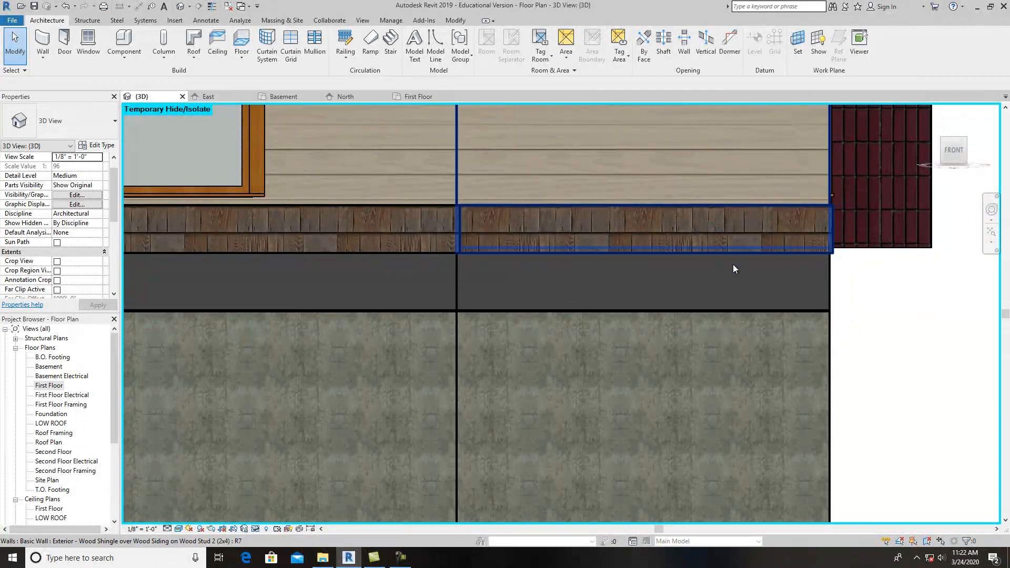
scroll(847, 284, "down", 3)
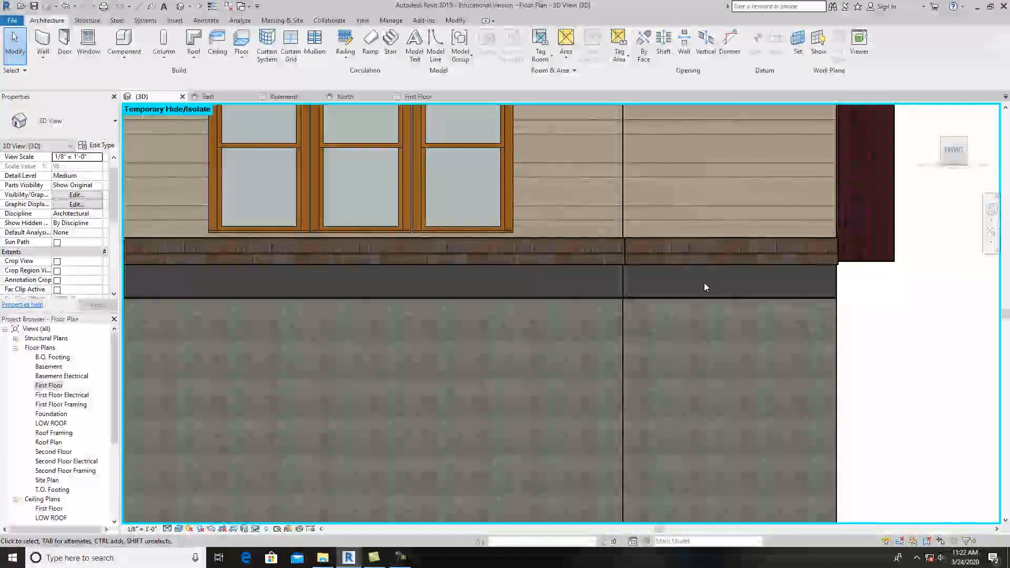
left_click(834, 288)
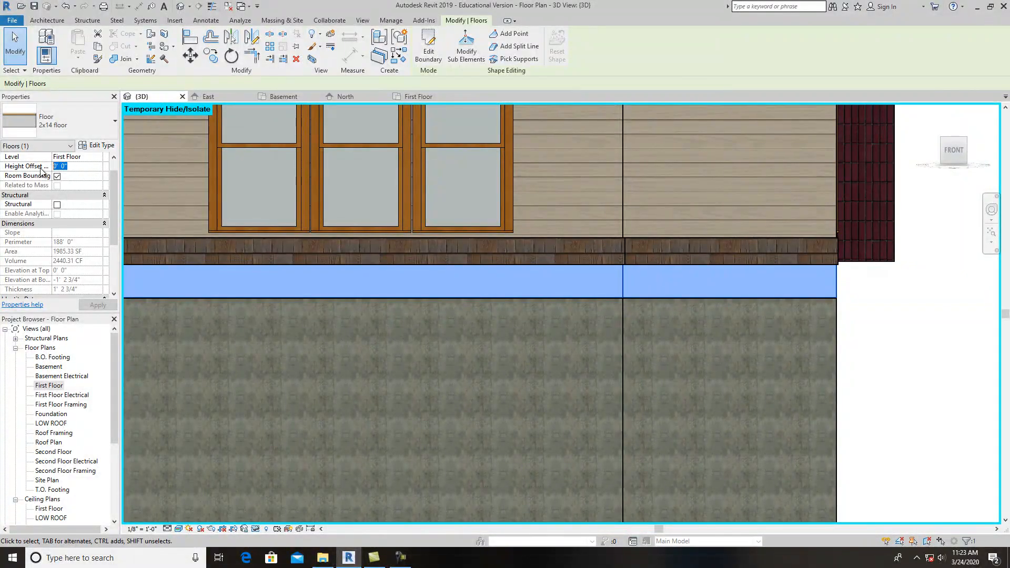
key("Return")
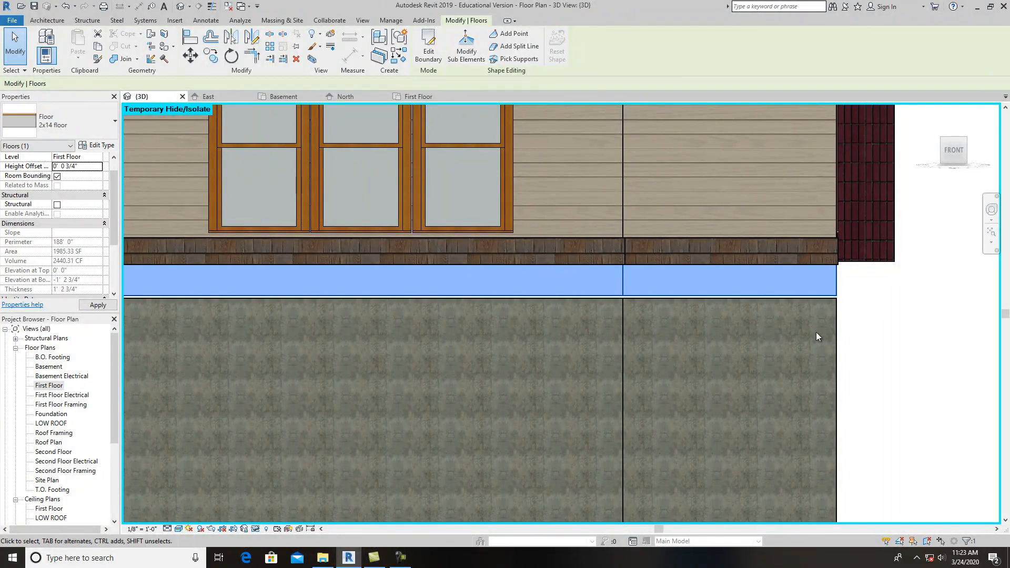
left_click(857, 317)
Step: Examine the joint between the raised floor and the foundation wall, including the front right corner and the whole house
scroll(841, 310, "up", 2)
scroll(827, 299, "up", 3)
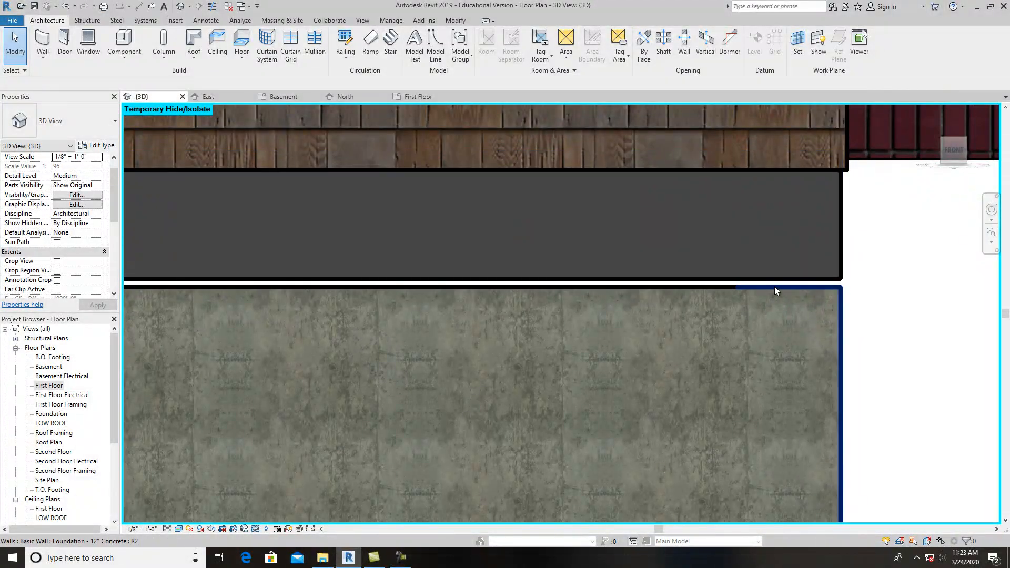
scroll(783, 280, "down", 1)
scroll(782, 277, "down", 2)
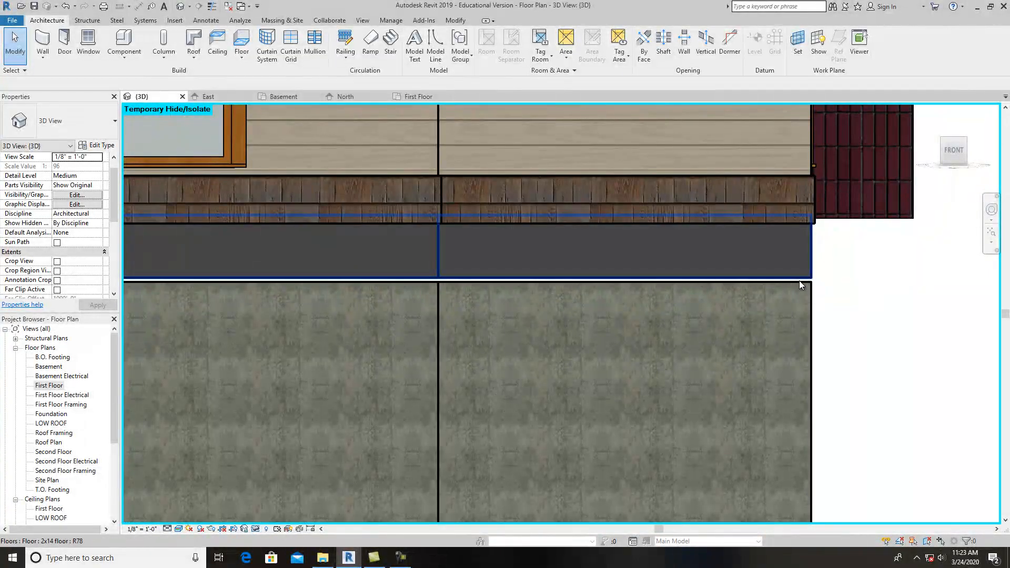
scroll(809, 294, "down", 2)
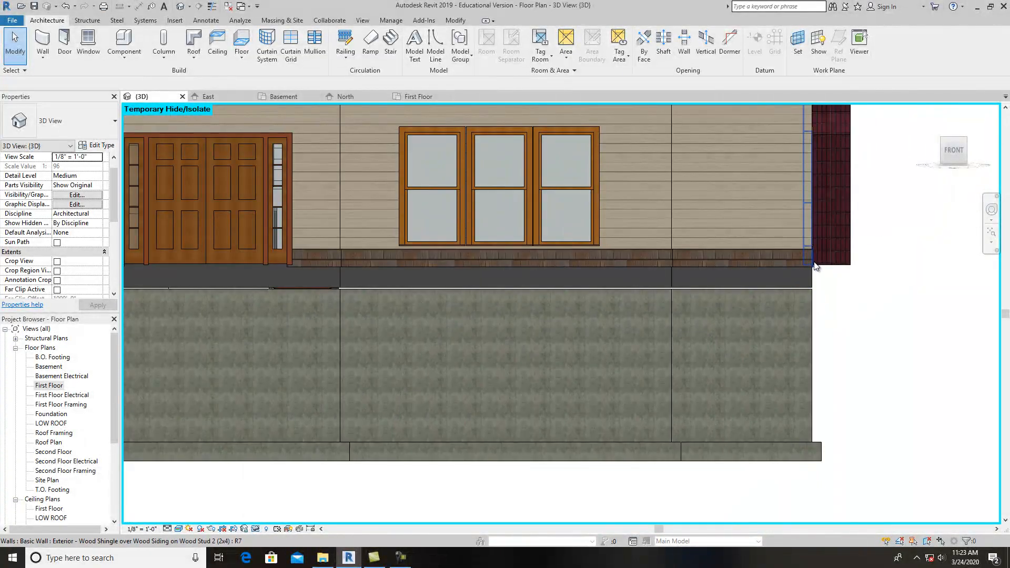
scroll(808, 295, "up", 3)
scroll(840, 309, "down", 2)
scroll(840, 309, "down", 5)
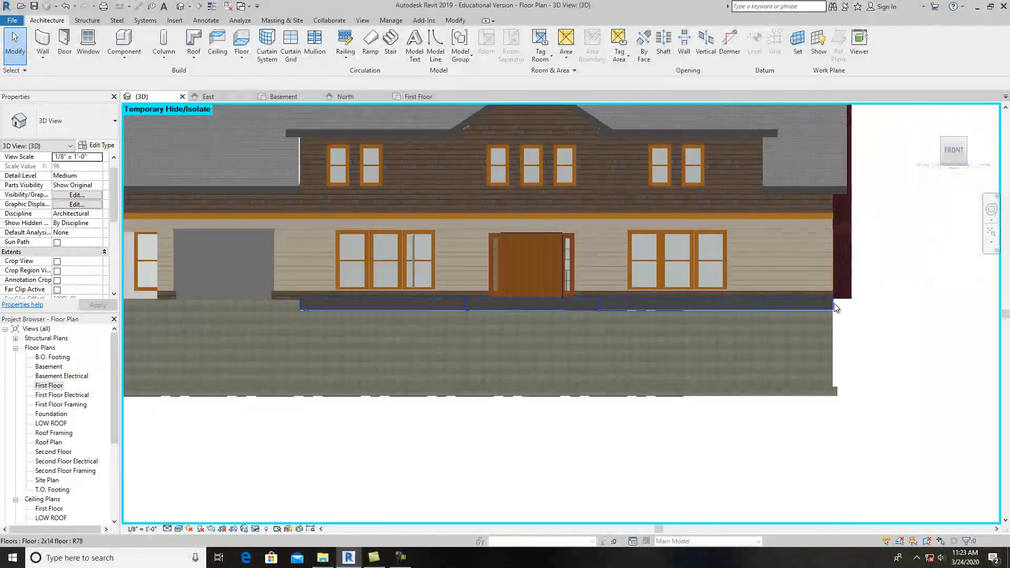
left_click_drag(957, 155, 788, 374)
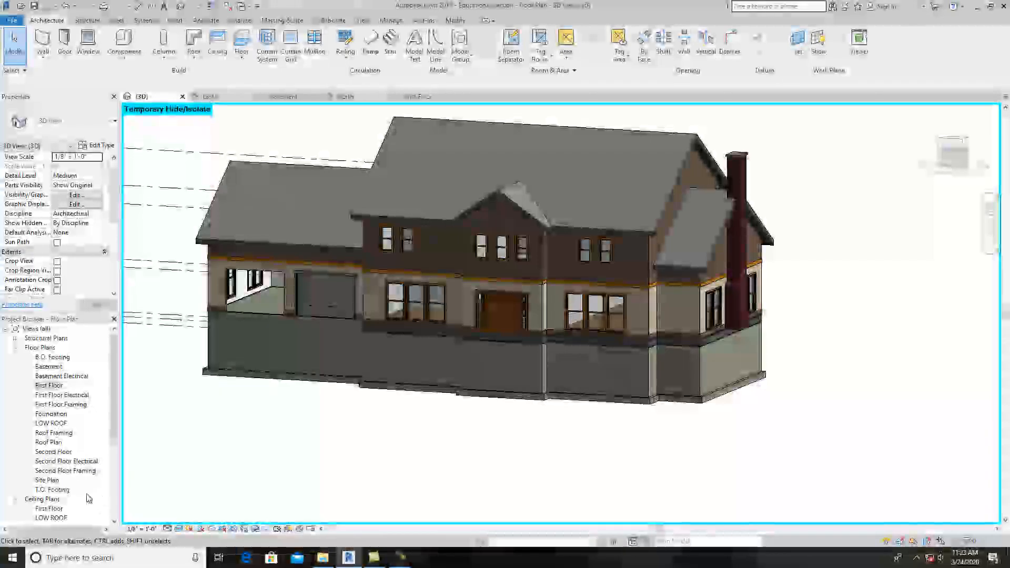
Step: Open the Second Floor plan and examine its wall and stair layout
double_click(55, 452)
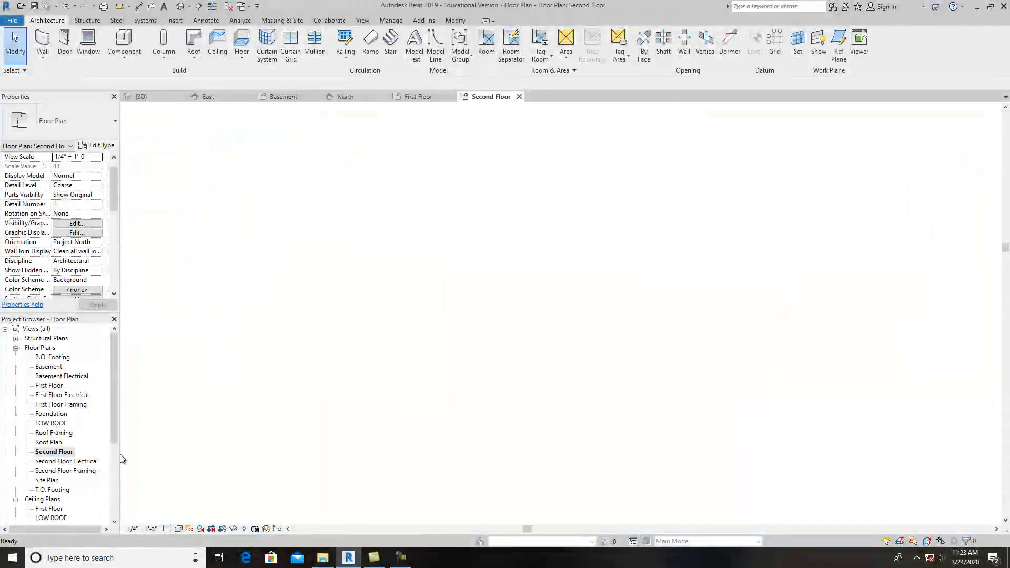
scroll(562, 295, "up", 6)
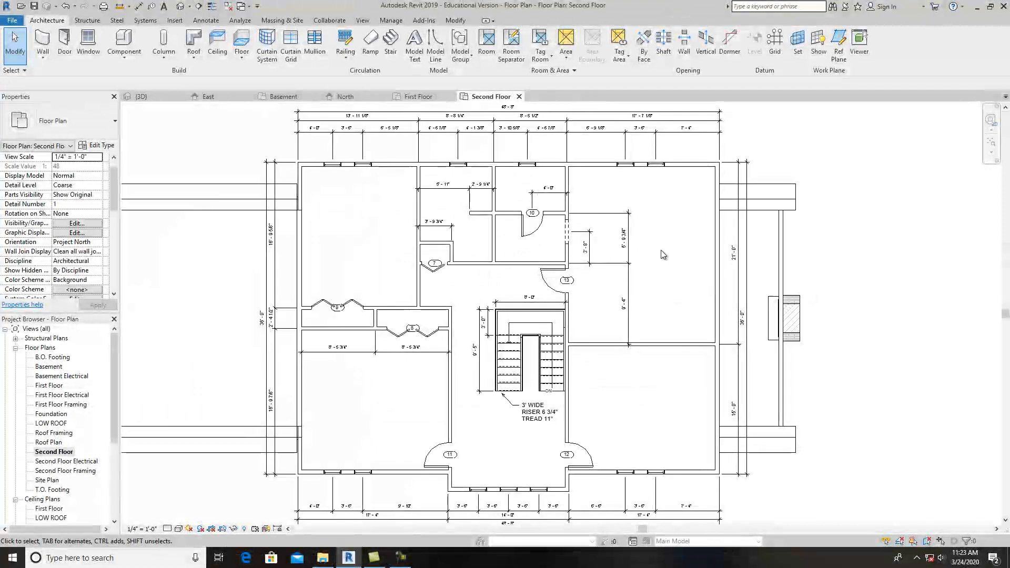
scroll(662, 257, "down", 3)
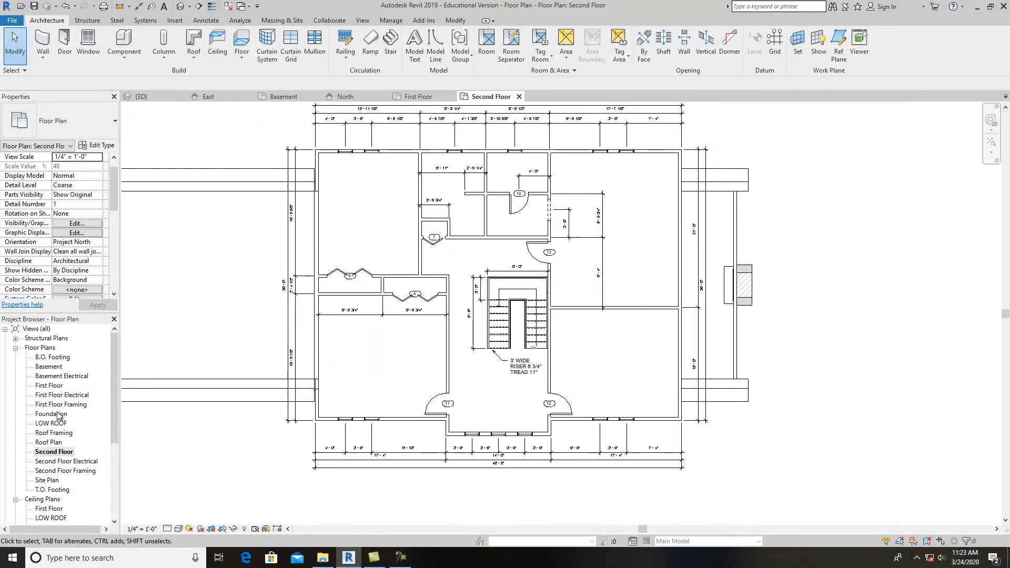
Step: Copy the 2x14 floor from the First Floor plan and paste it aligned to the Second Floor level
double_click(53, 388)
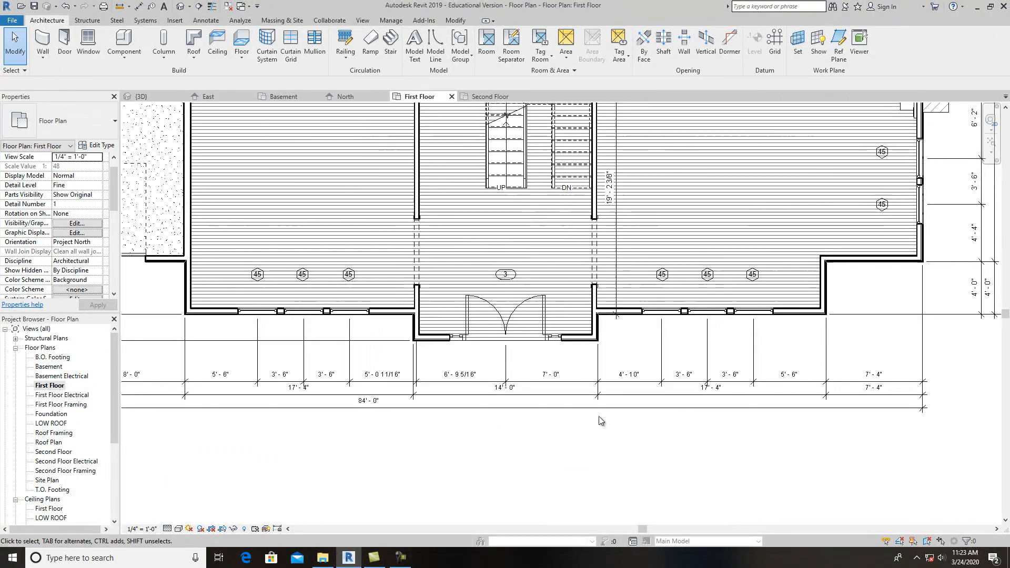
left_click(574, 287)
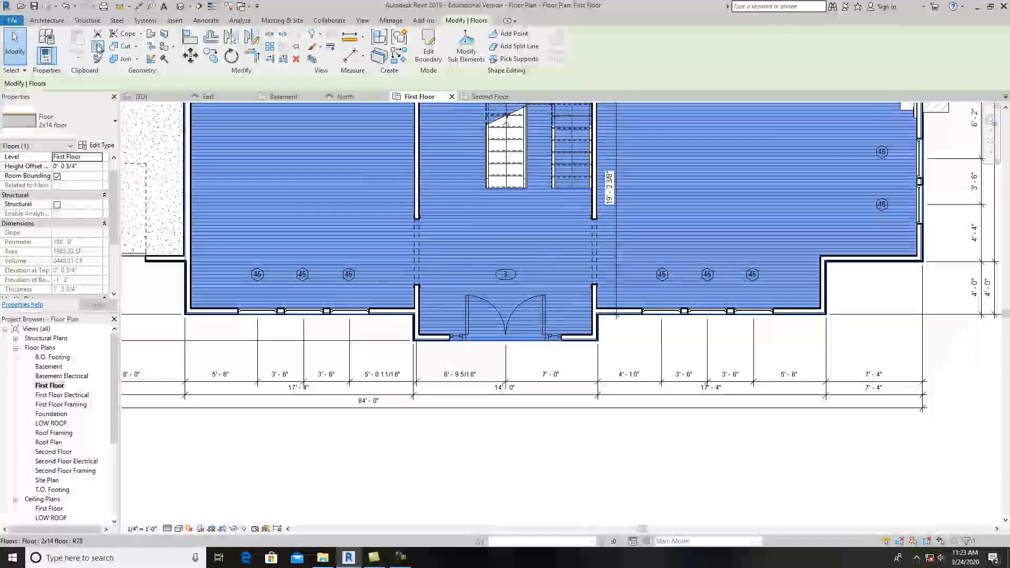
left_click(79, 58)
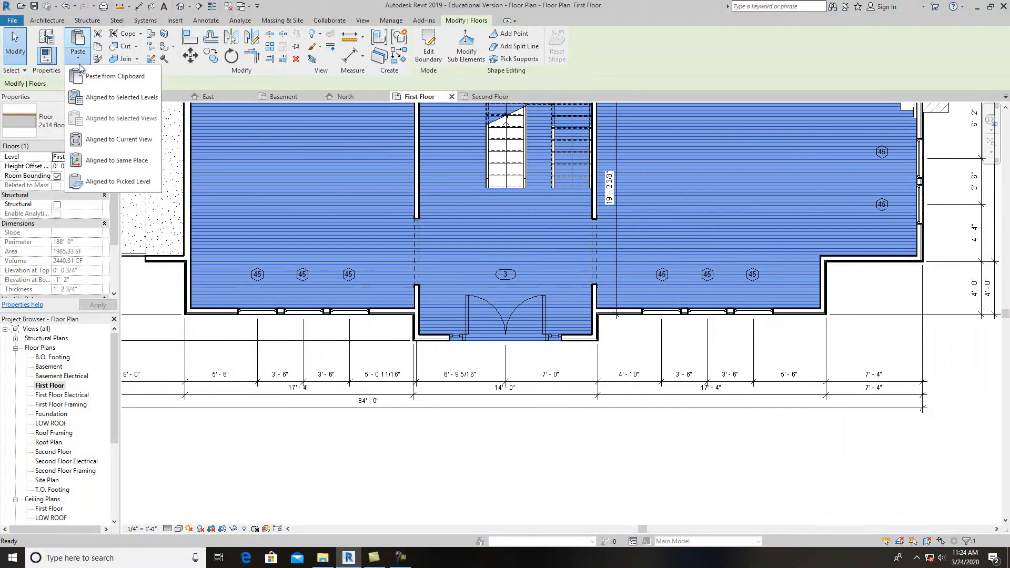
left_click(94, 98)
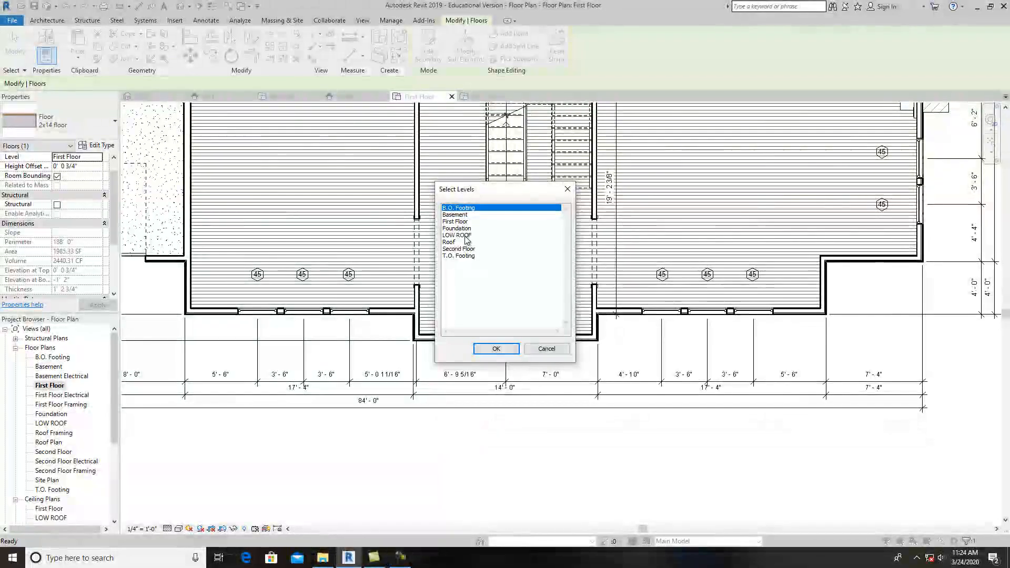
left_click(496, 349)
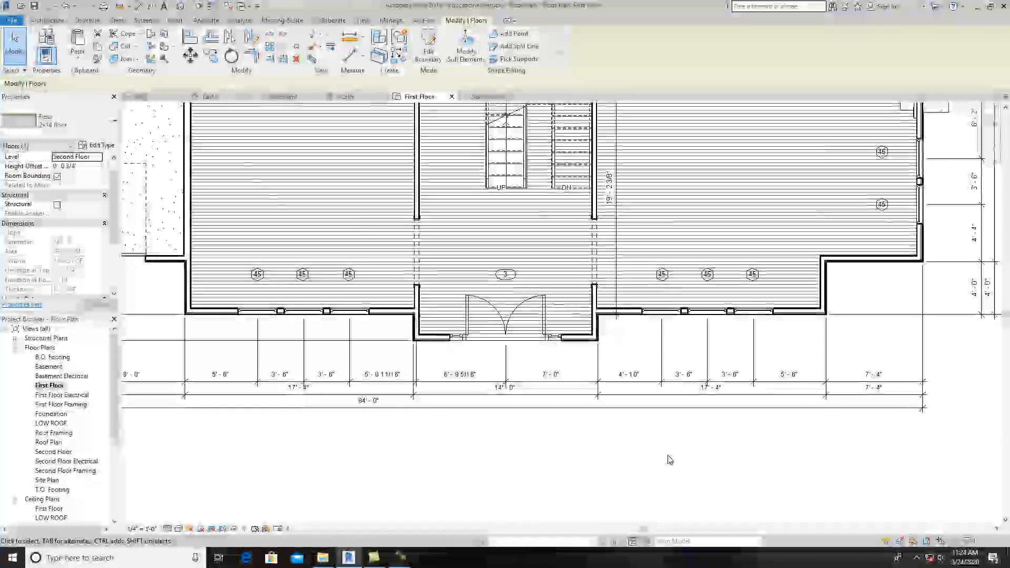
left_click(668, 457)
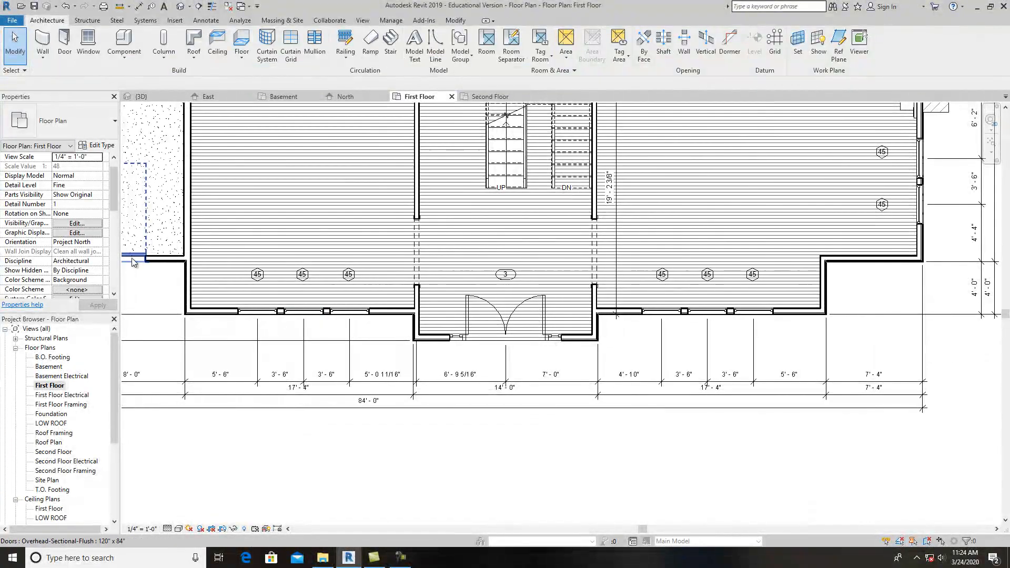
Step: Check the pasted floor's outline against the walls in the Second Floor plan, and view the house in 3D
double_click(58, 453)
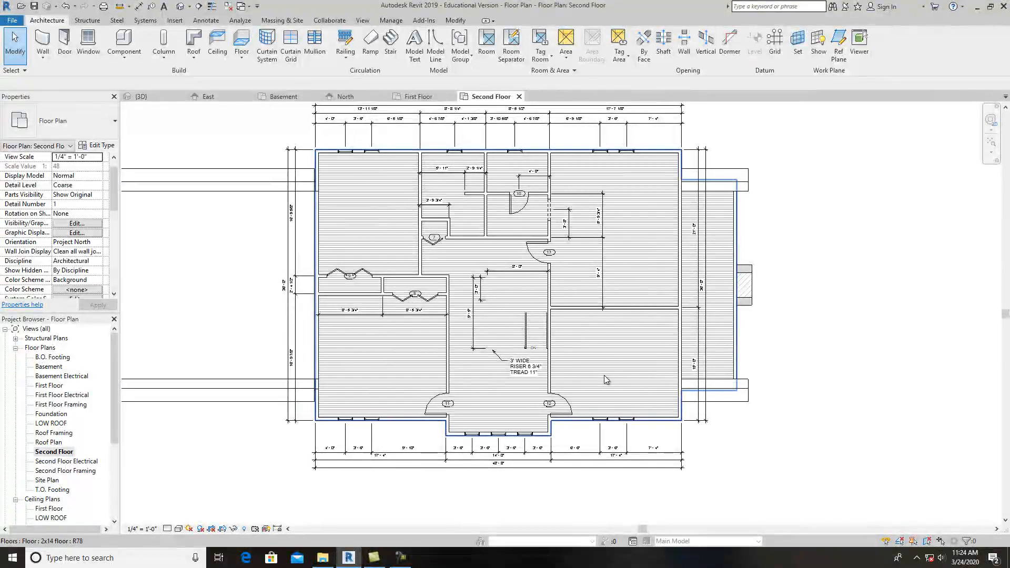
scroll(664, 334, "up", 4)
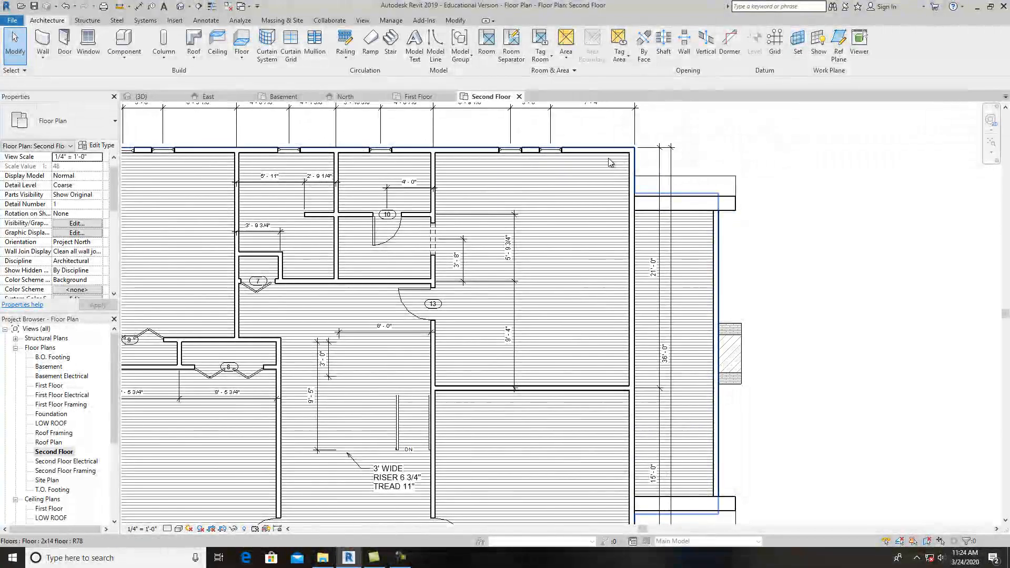
scroll(589, 199, "down", 3)
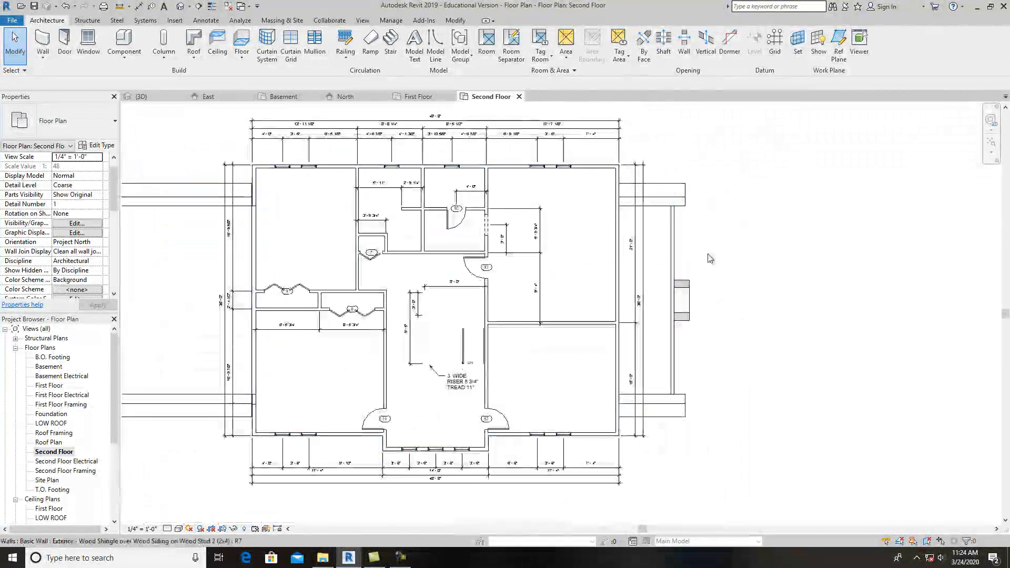
left_click(181, 7)
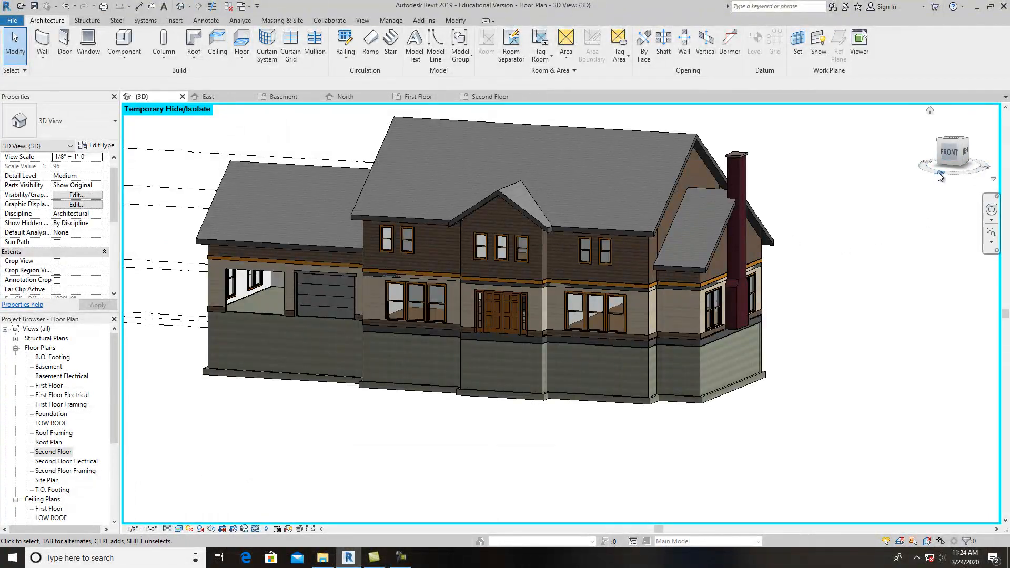
left_click(953, 157)
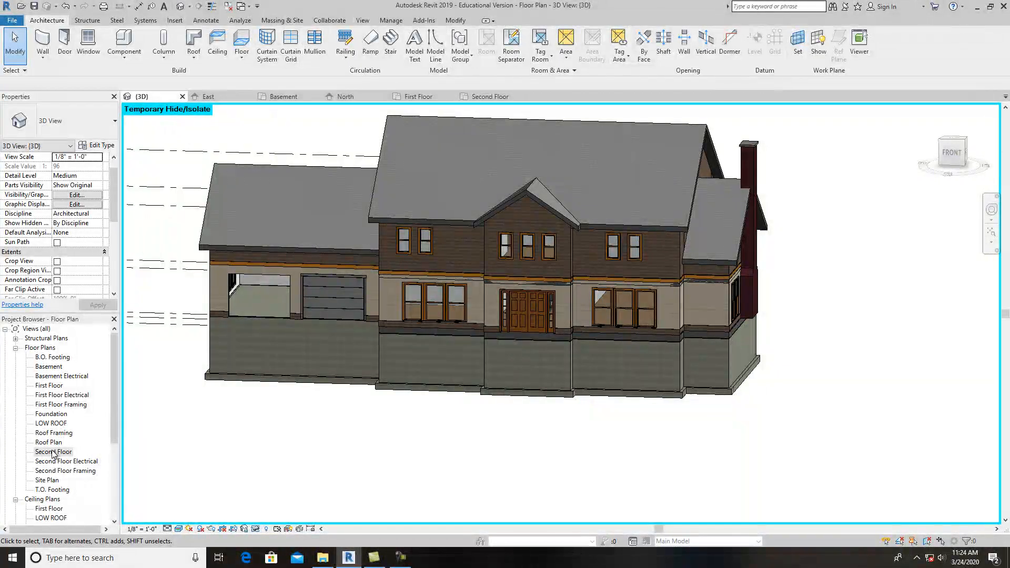
Step: In the Second Floor plan, edit the 2x14 floor's boundary and delete the three lines of the bump-out toward the chimney
double_click(53, 452)
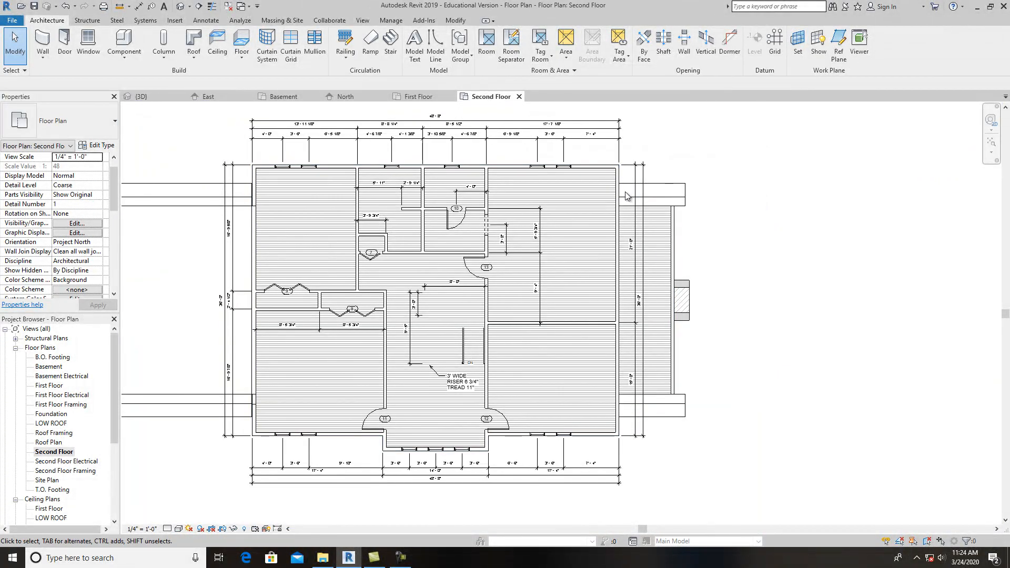
key("Tab")
left_click(601, 176)
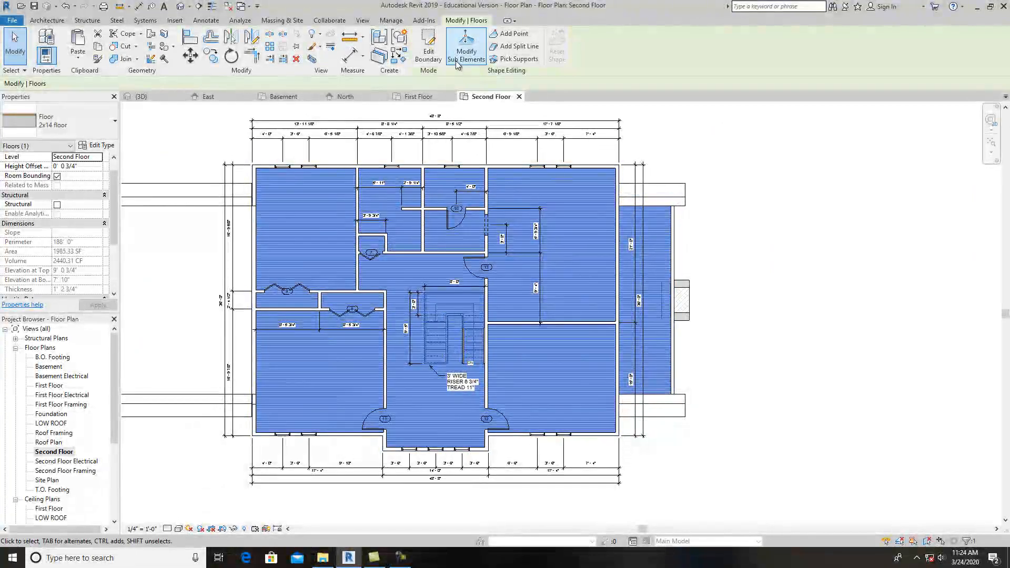
left_click(429, 48)
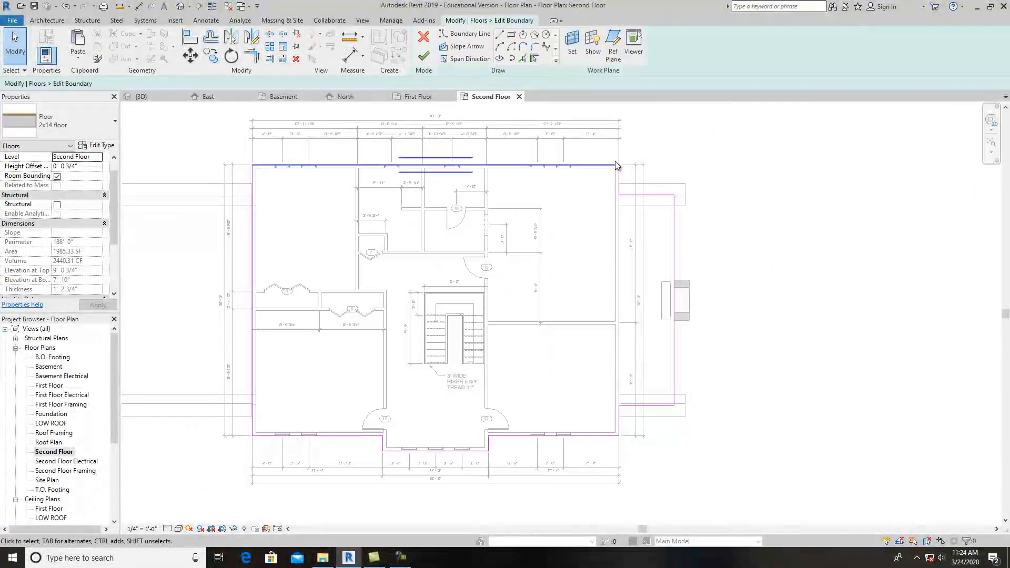
left_click(650, 196)
key("Delete")
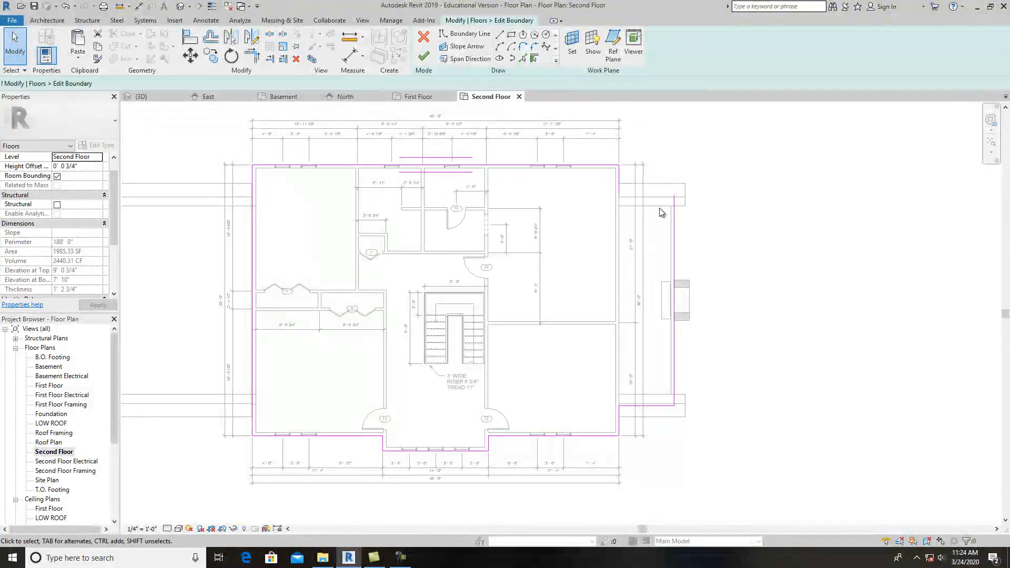
left_click(673, 218)
key("Delete")
left_click(645, 405)
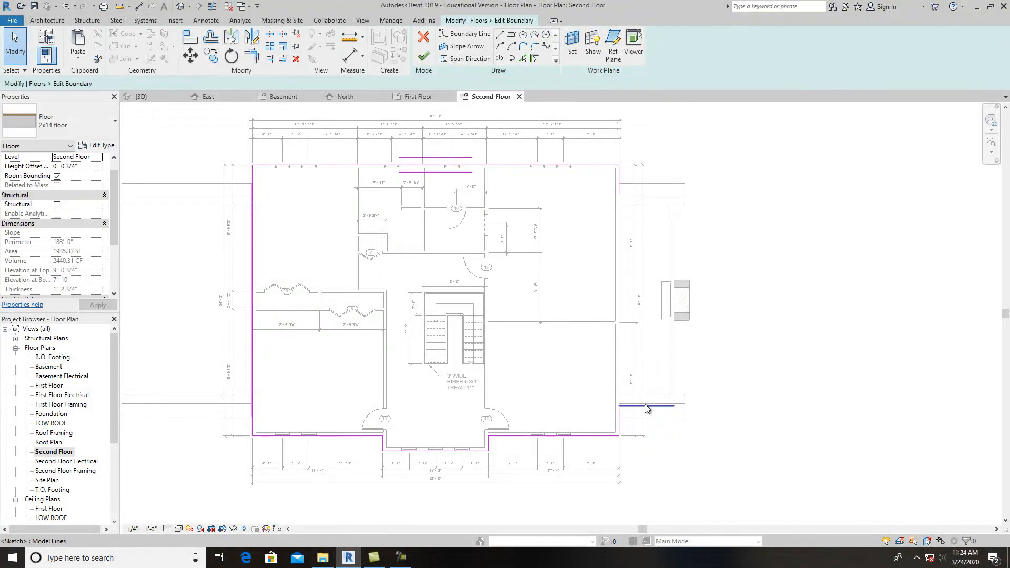
key("Delete")
Step: Close the floor boundary with a single line along the chimney-side exterior wall, replacing the short segments and extending it to the back corner
key("t")
key("r")
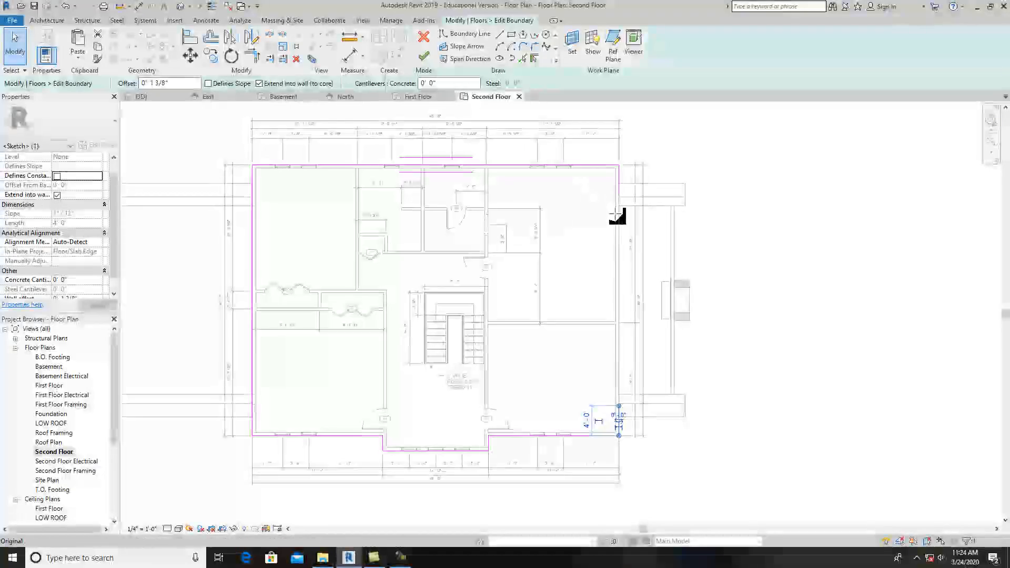
left_click(619, 167)
left_click(619, 190)
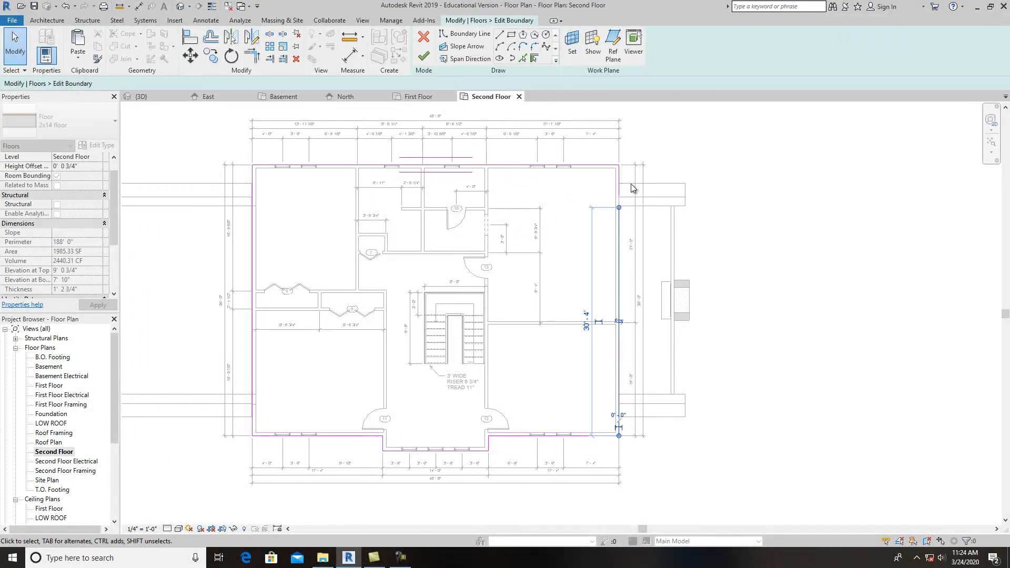
left_click(618, 180)
key("Delete")
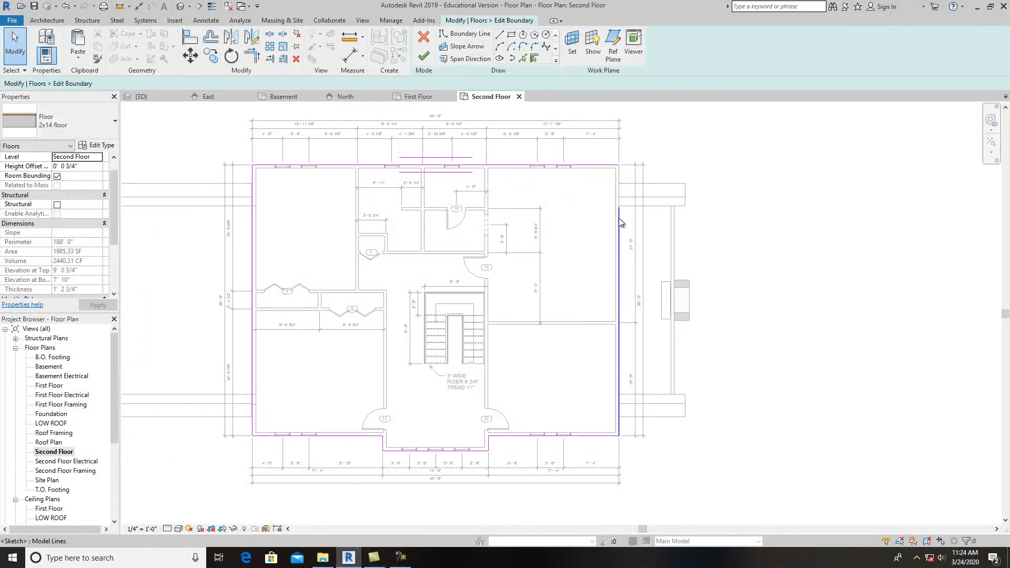
left_click(619, 218)
left_click_drag(618, 207, 619, 167)
key("Escape")
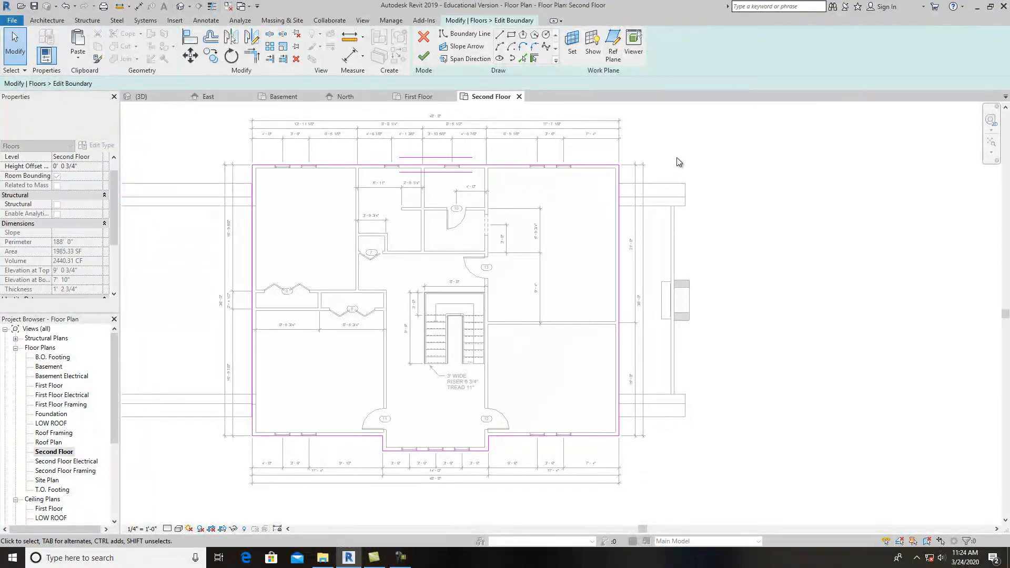
Step: Finish the second-floor boundary edit, declining to join the floor with the overlapping walls
left_click(426, 56)
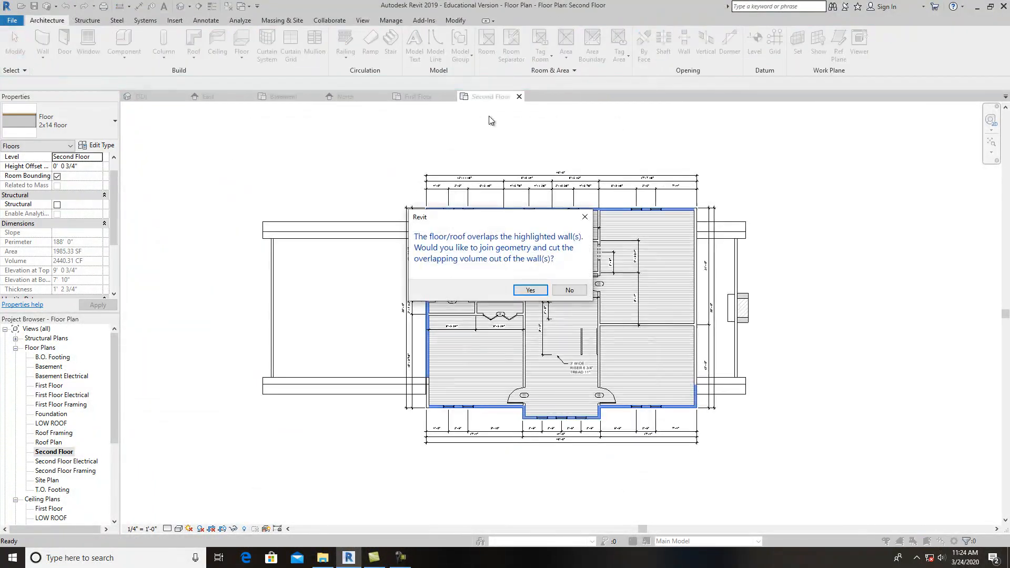
left_click(586, 290)
left_click(814, 192)
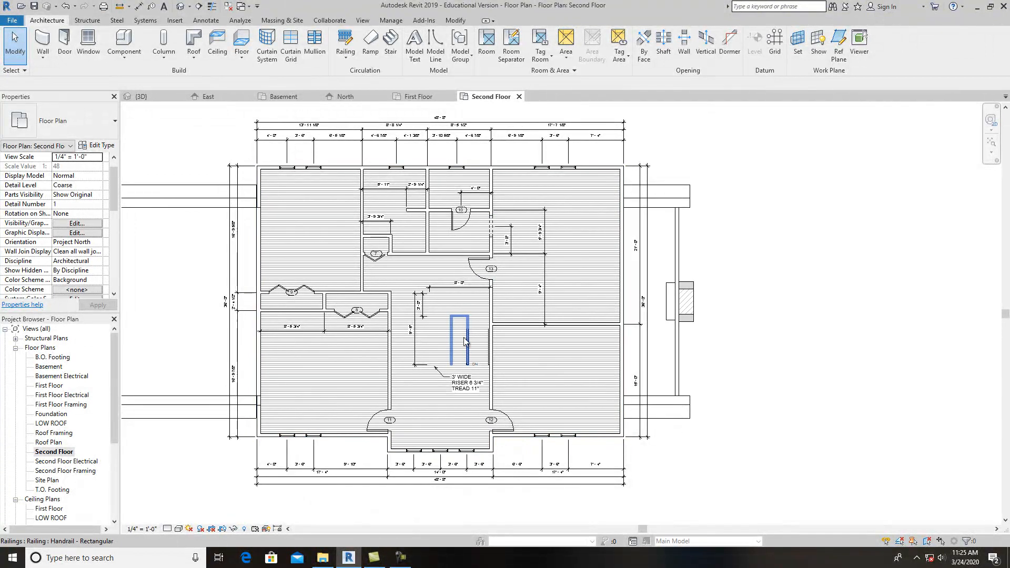
left_click(317, 227)
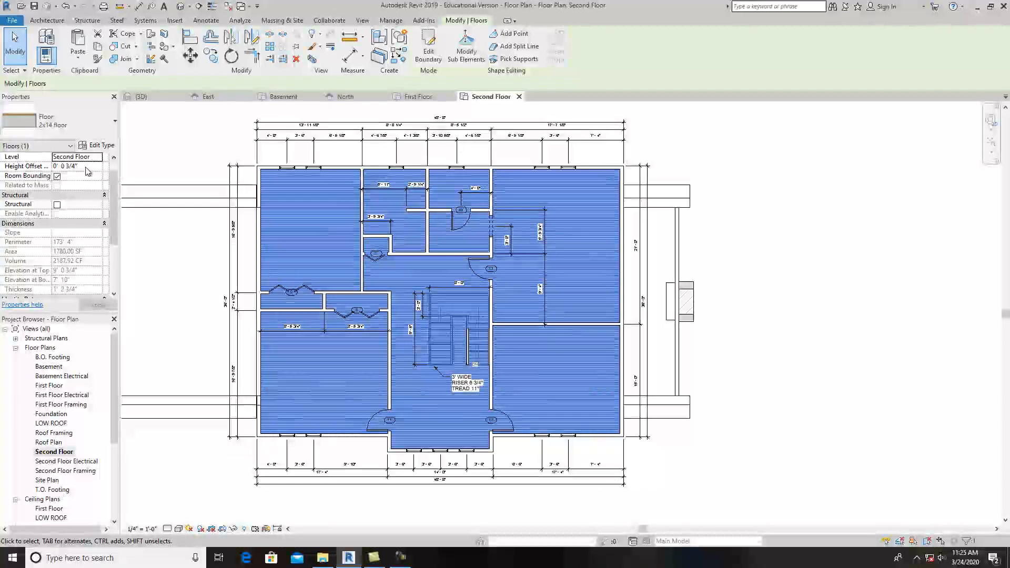
left_click(718, 196)
Step: Edit the second floor's boundary and sketch a rectangular opening about 8'-0" by 9'-5" around the whole stairwell
scroll(597, 230, "up", 2)
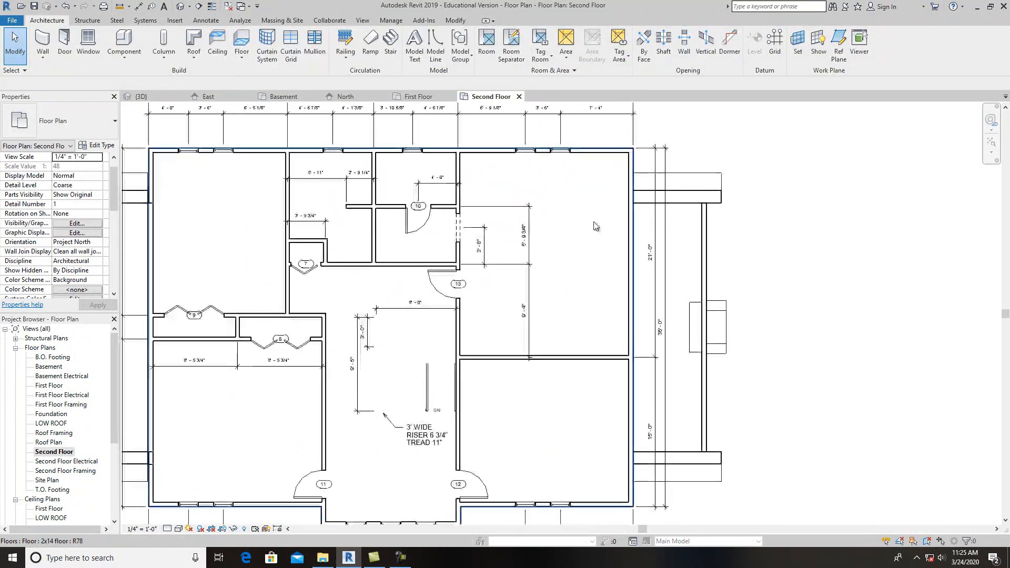
middle_click_drag(445, 361, 500, 244)
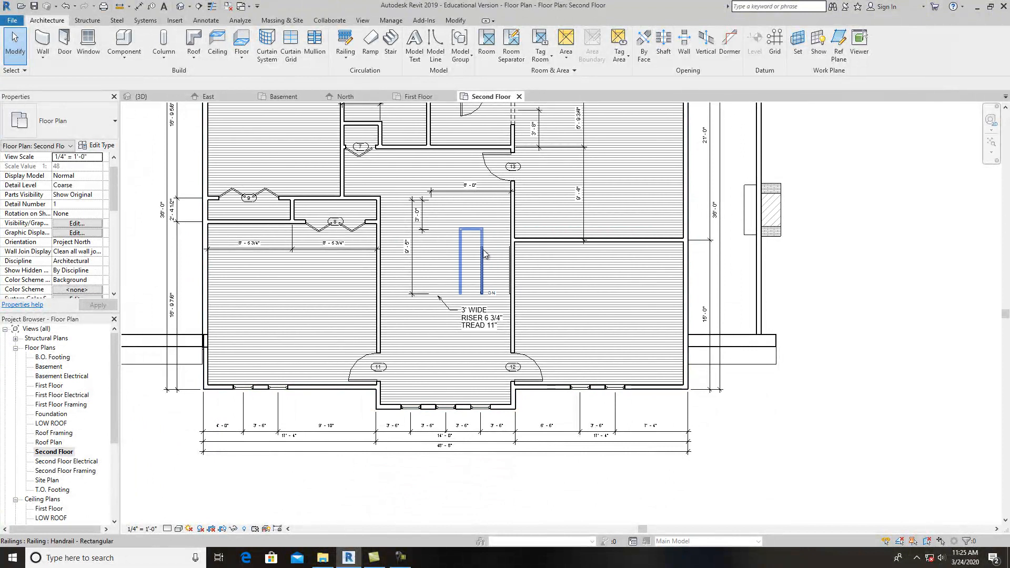
left_click(456, 211)
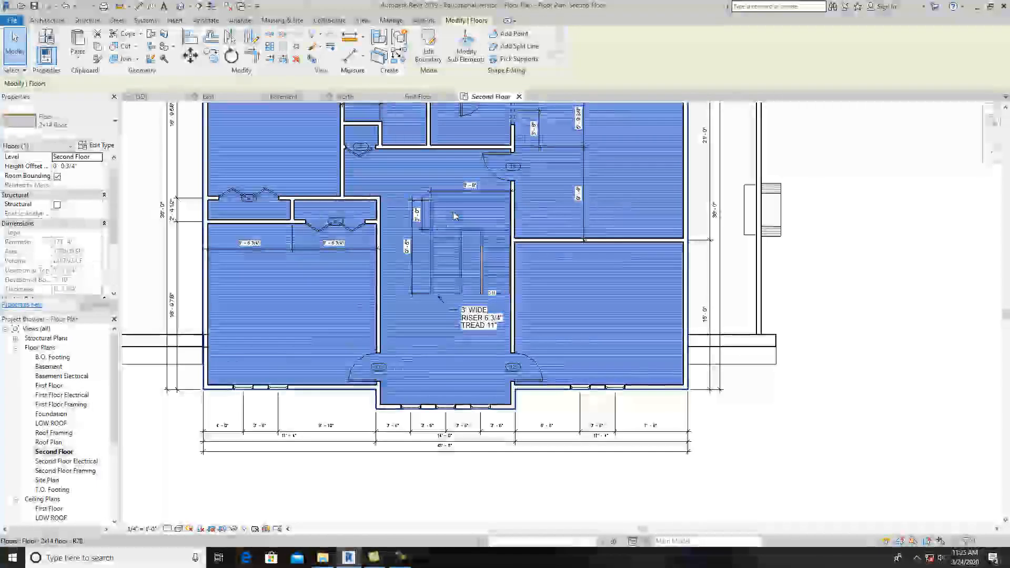
left_click(429, 51)
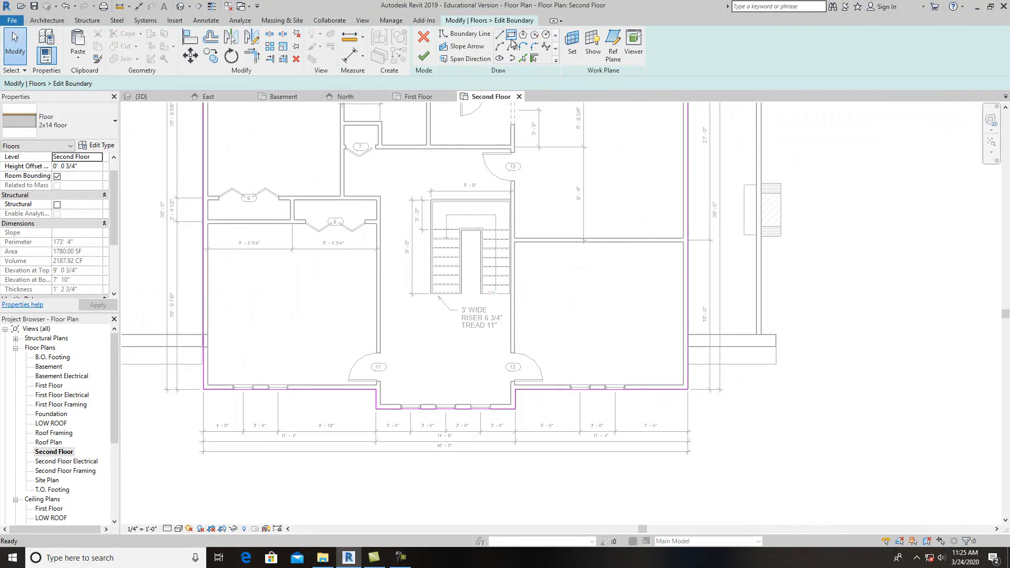
left_click(511, 36)
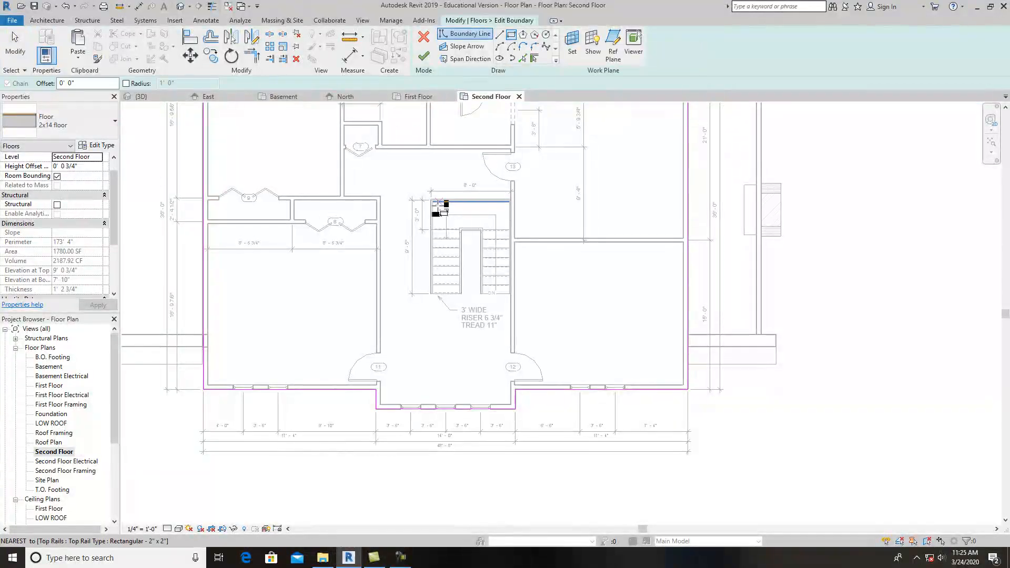
scroll(445, 204, "up", 3)
scroll(442, 206, "up", 3)
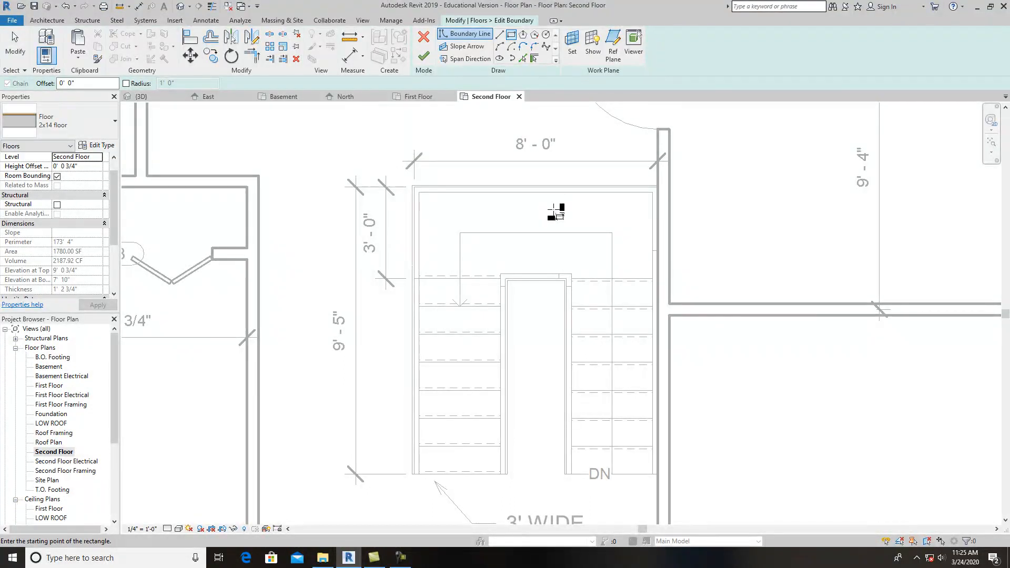
scroll(526, 210, "up", 3)
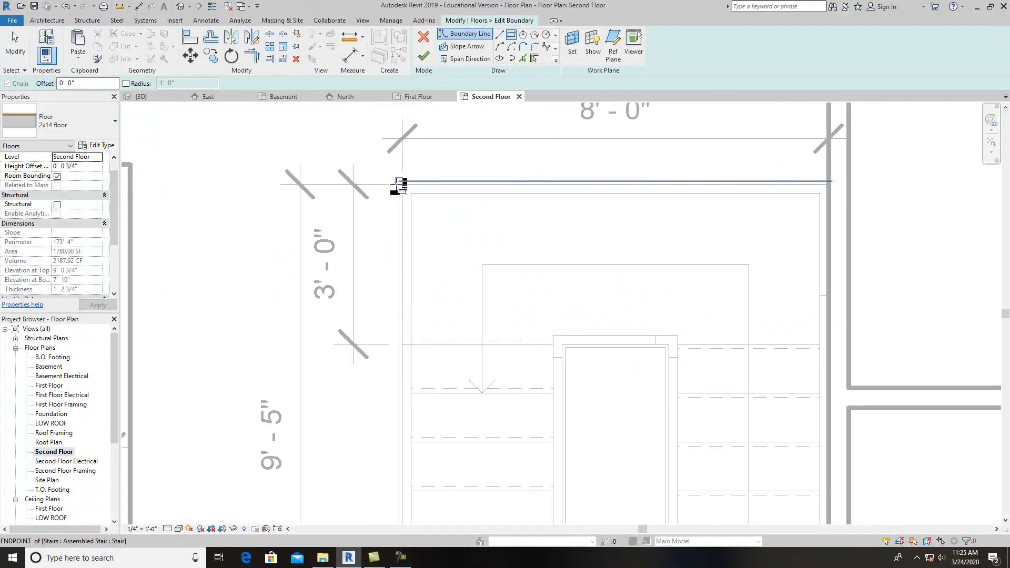
scroll(446, 188, "up", 2)
left_click(405, 184)
scroll(458, 248, "down", 2)
scroll(460, 243, "down", 2)
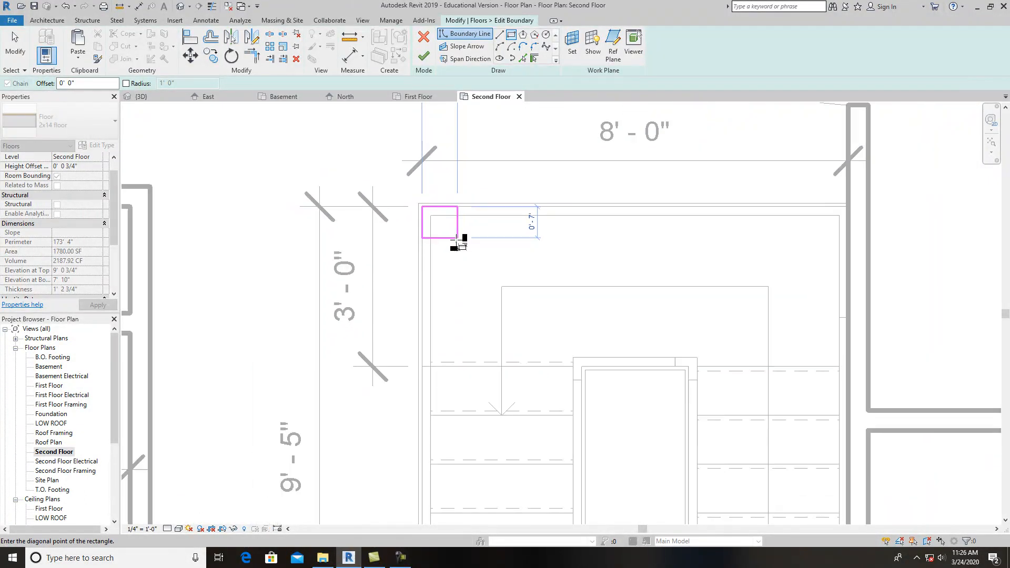
scroll(590, 248, "up", 3)
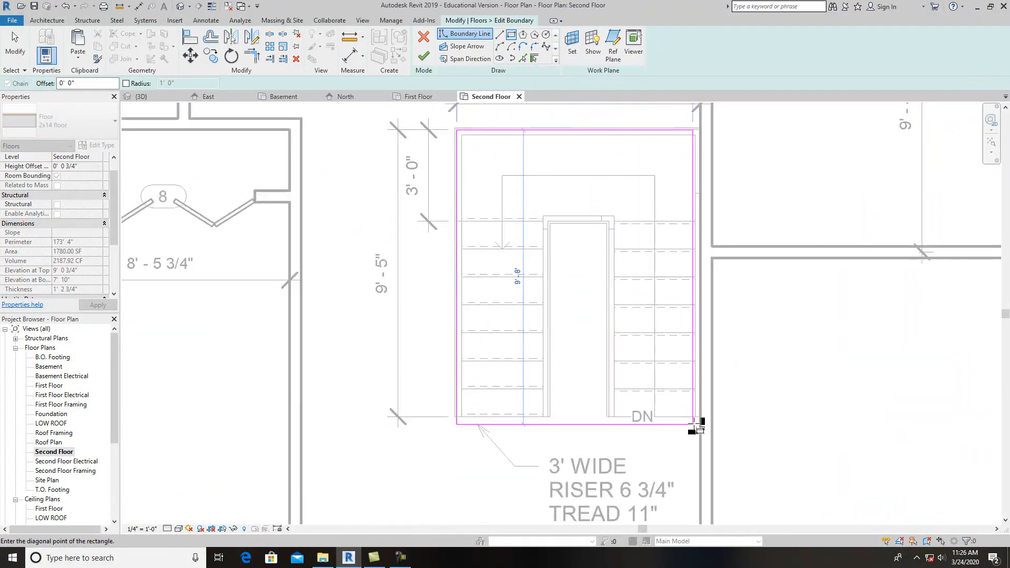
left_click(699, 416)
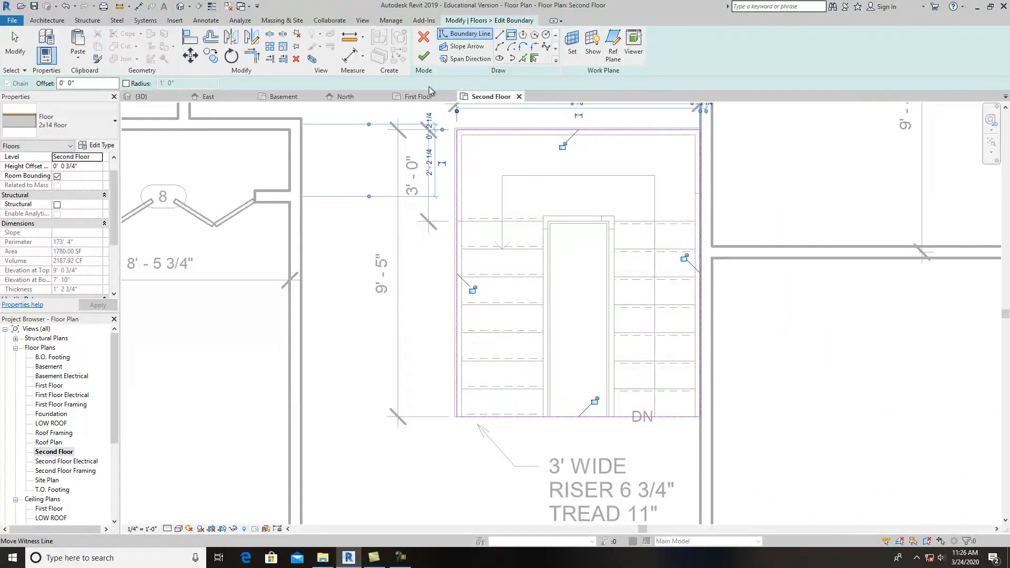
Step: Finish the boundary edit without joining the walls, and check the stair opening in the second floor
left_click(424, 56)
left_click(571, 290)
scroll(578, 324, "up", 6)
scroll(575, 316, "down", 4)
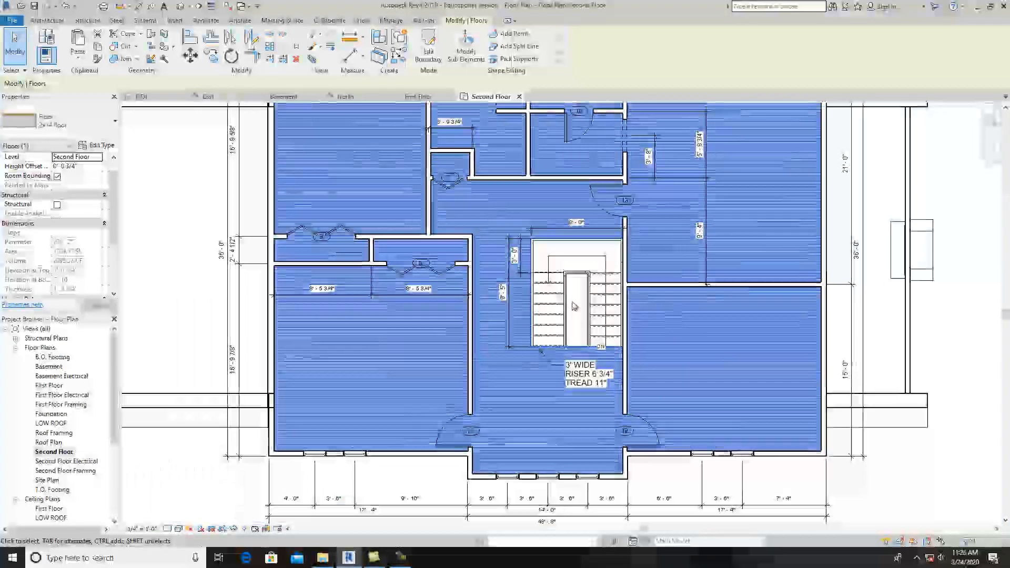
scroll(573, 306, "down", 3)
key("Escape")
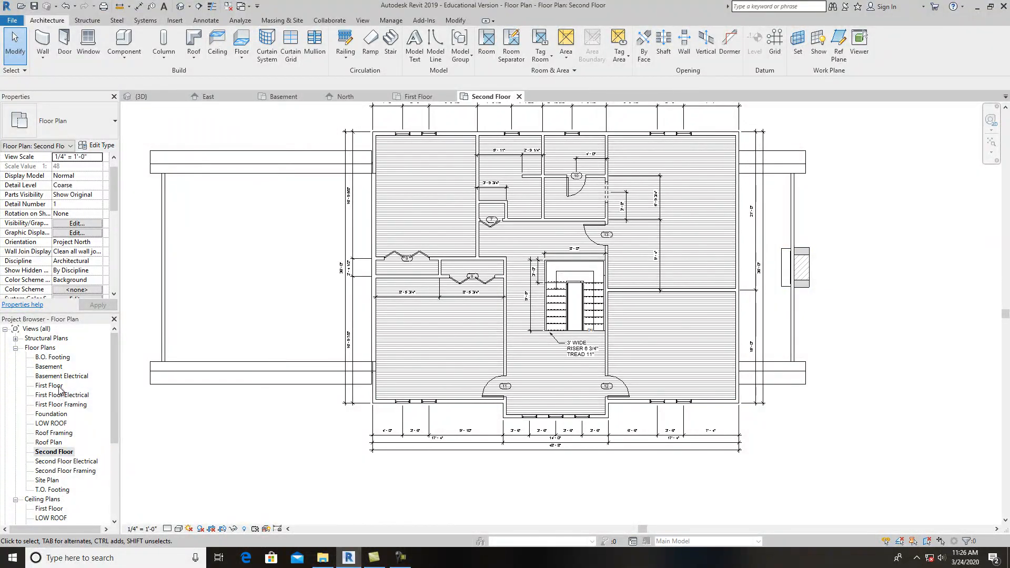
Step: Open the First Floor plan and show the stair area
left_click(49, 385)
left_click(245, 354)
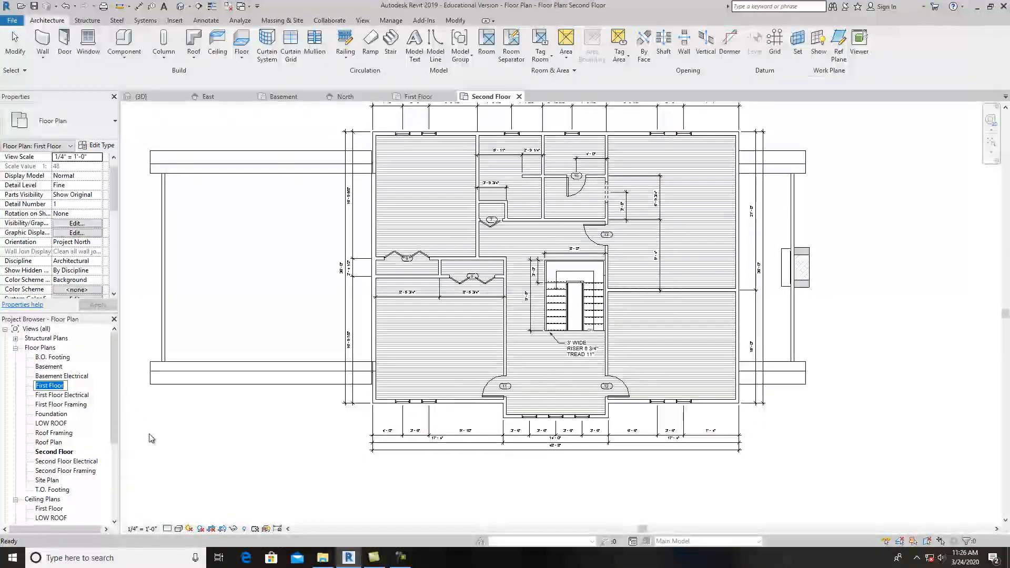
double_click(50, 385)
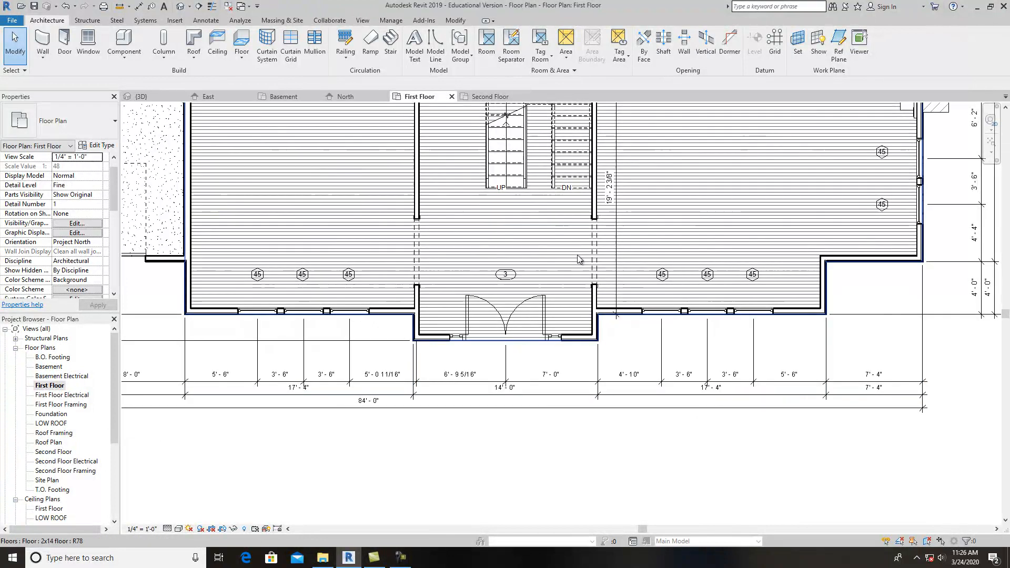
scroll(534, 406, "down", 2)
scroll(483, 323, "up", 2)
Step: Edit the first floor's boundary and sketch a rectangular opening about 3'-0" by 9'-5" around the stair flight going down
left_click(133, 386)
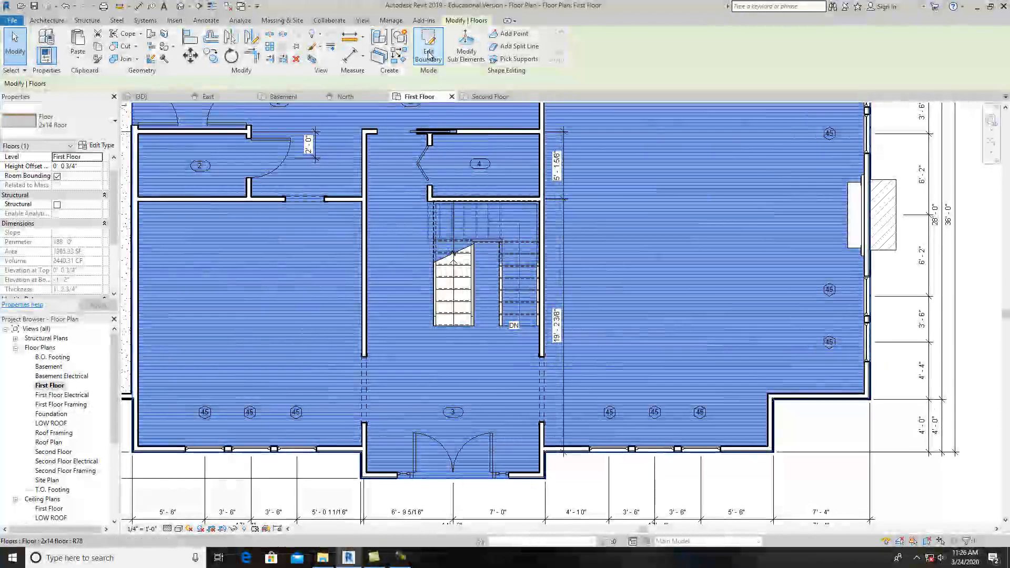
left_click(427, 51)
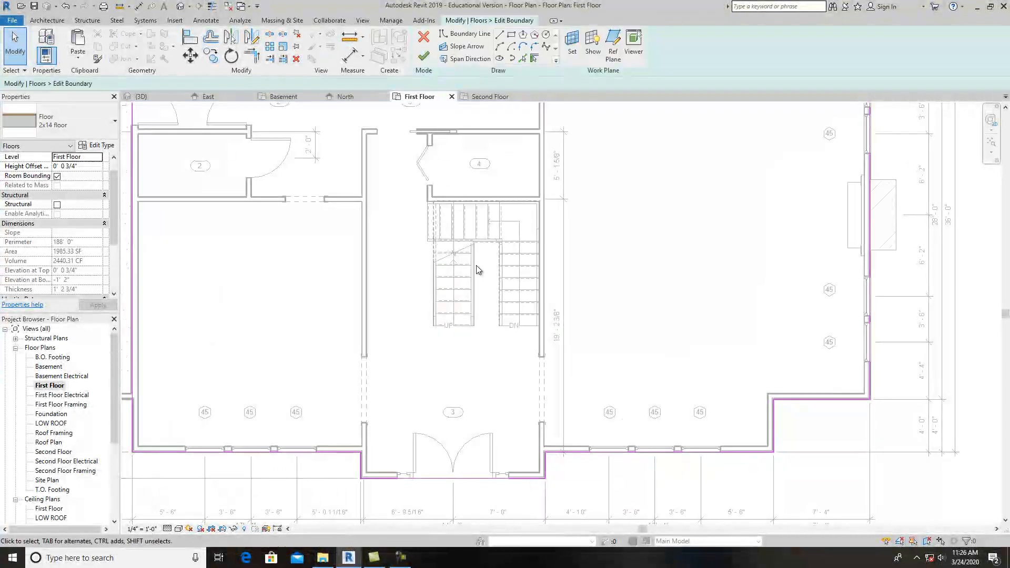
scroll(477, 268, "up", 2)
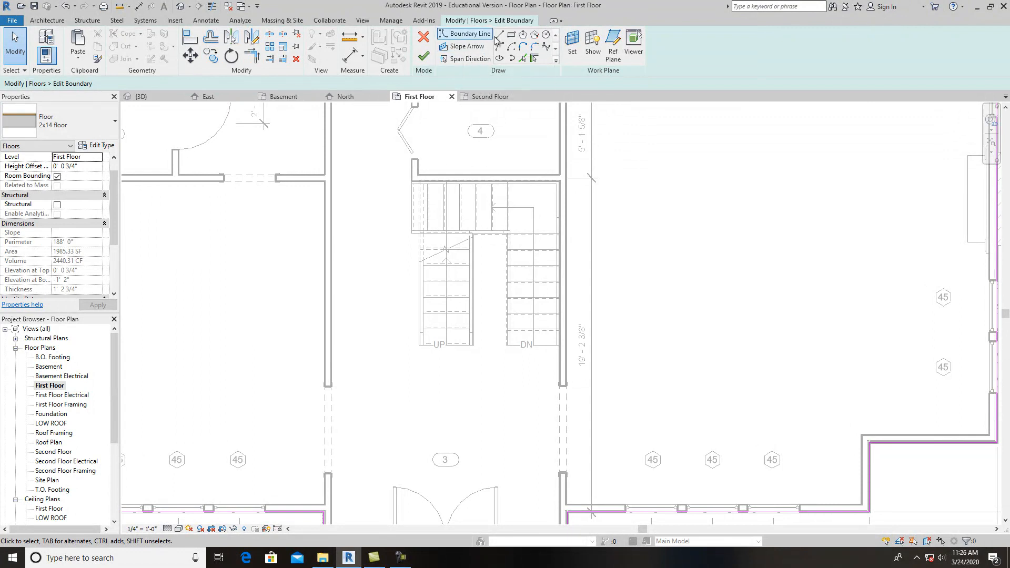
left_click(512, 37)
scroll(560, 350, "up", 2)
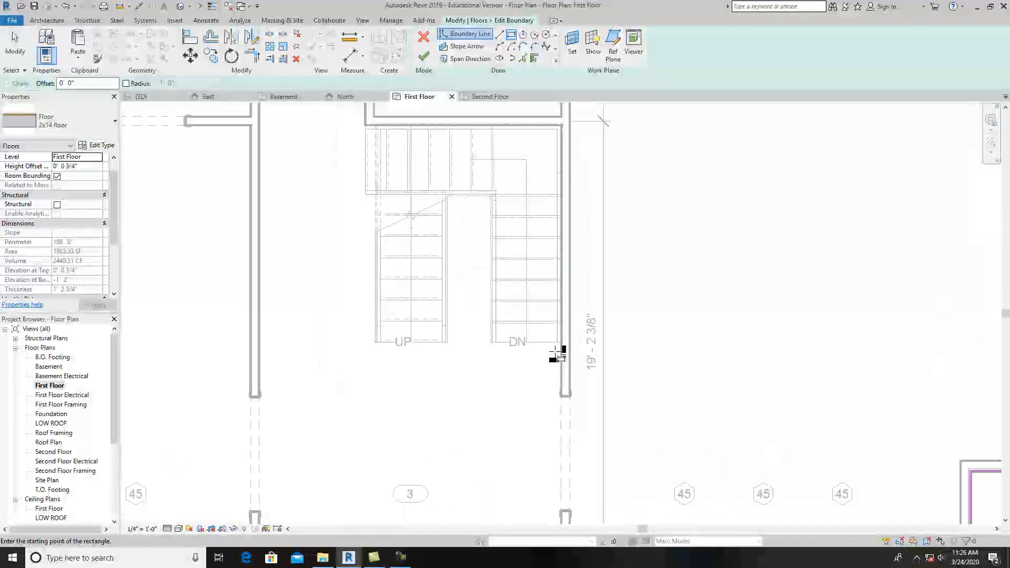
left_click(560, 338)
middle_click_drag(473, 172, 480, 311)
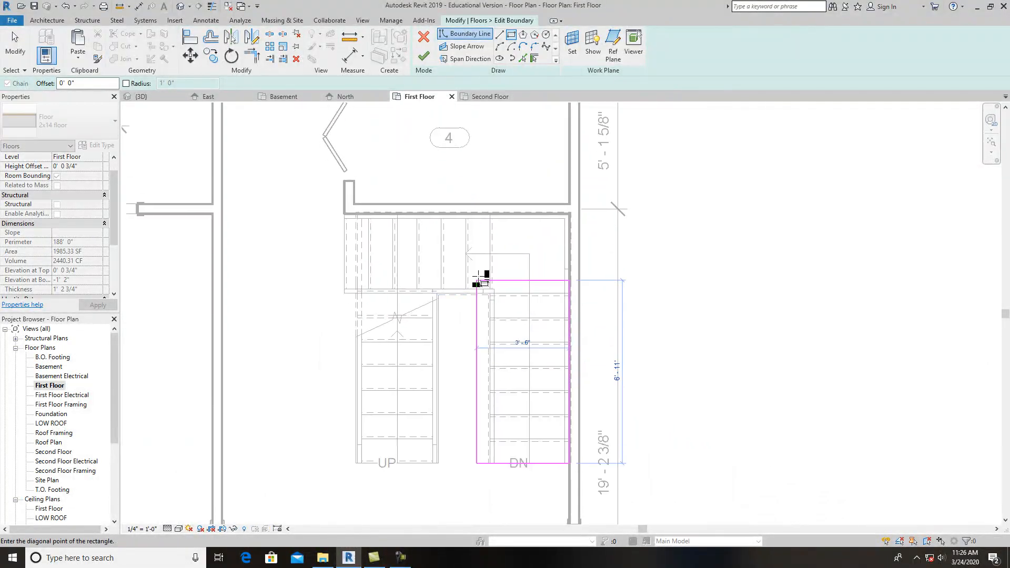
left_click(490, 215)
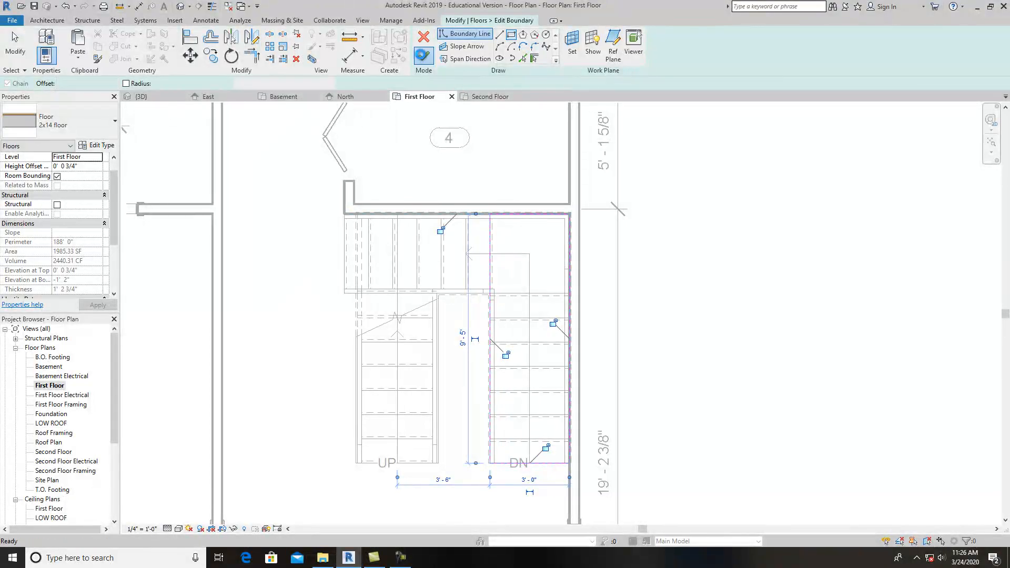
Step: Finish the first-floor boundary edit, declining both wall attachment and joining with the overlapping walls
left_click(423, 56)
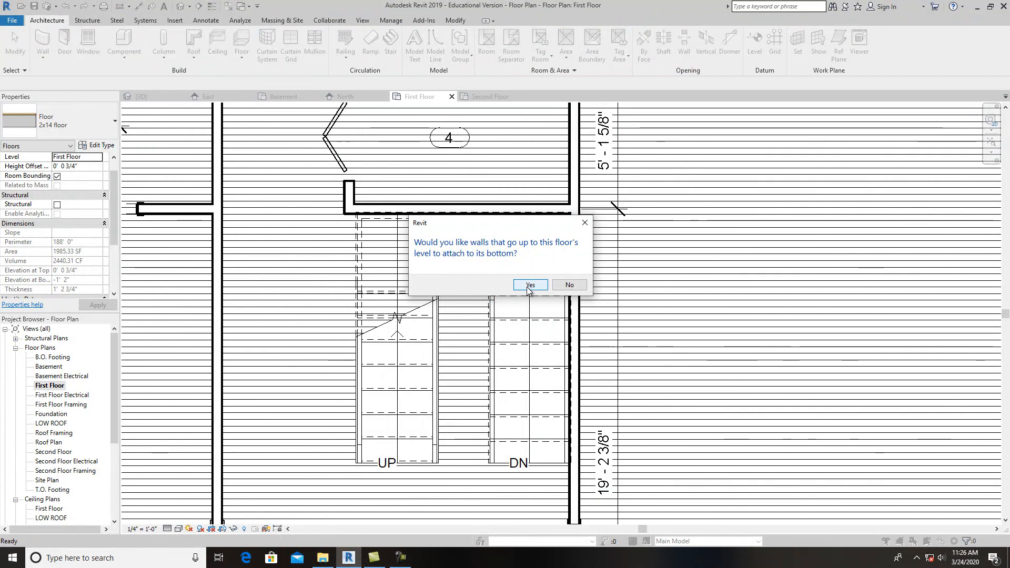
left_click(573, 290)
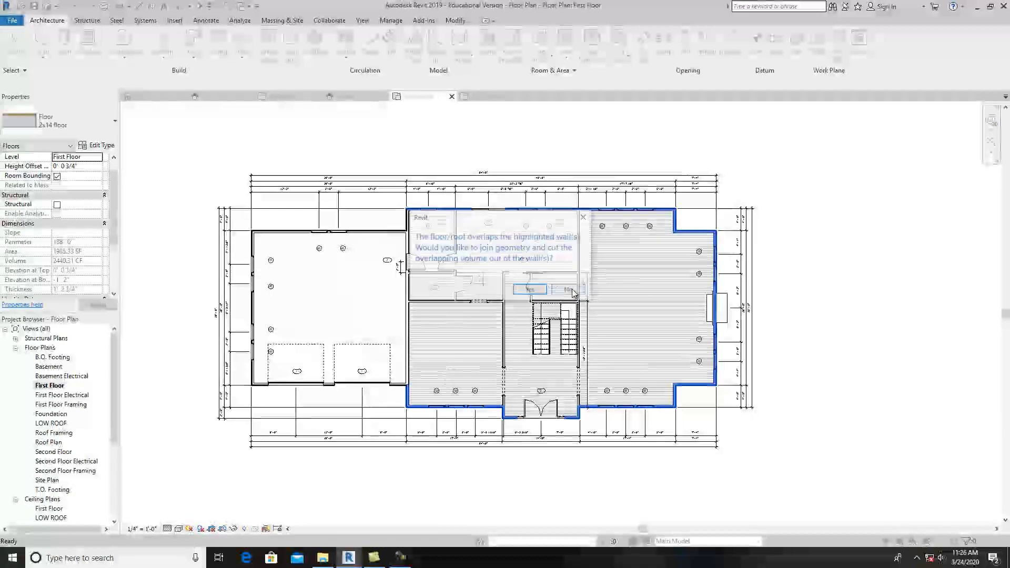
left_click(591, 289)
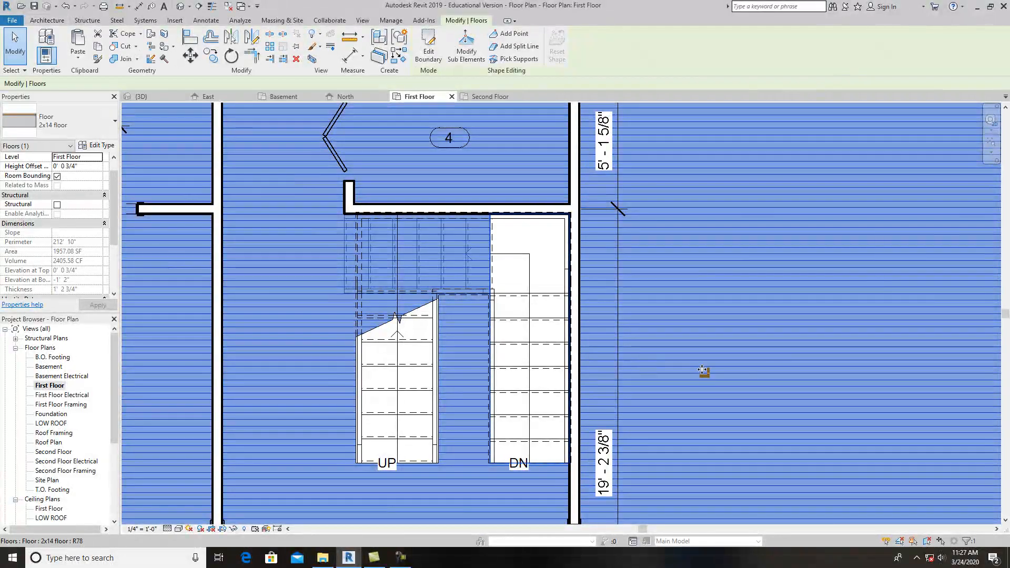
Step: Deselect the floor and check its stair opening and overall extent in the First Floor plan
scroll(705, 376, "down", 5)
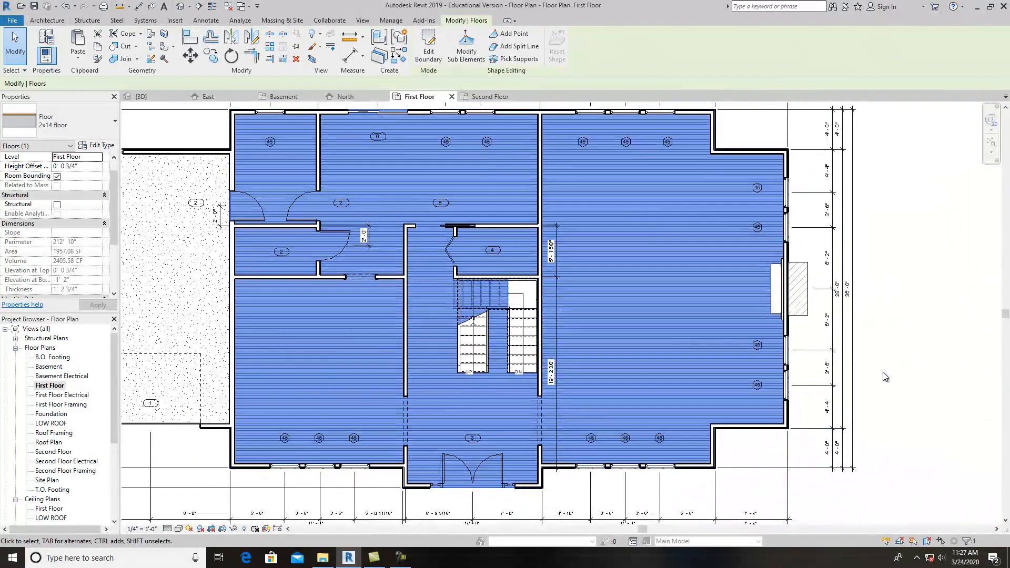
key("Escape")
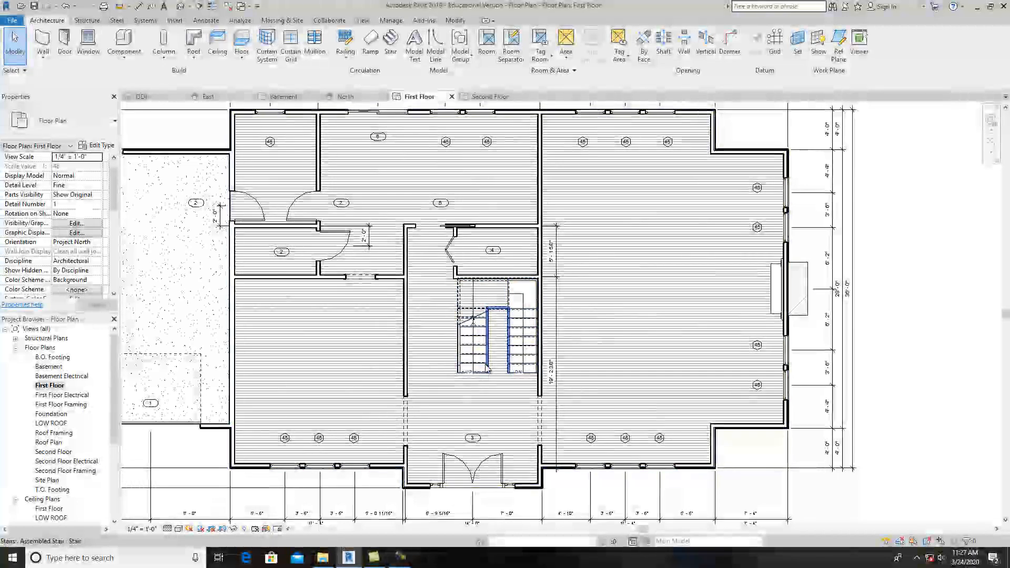
scroll(484, 313, "up", 3)
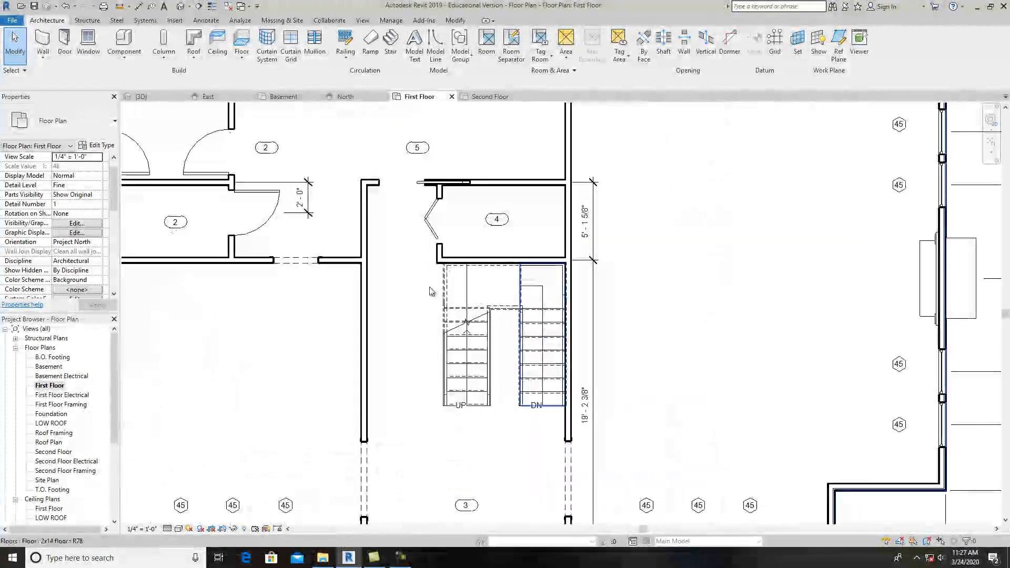
scroll(541, 397, "down", 5)
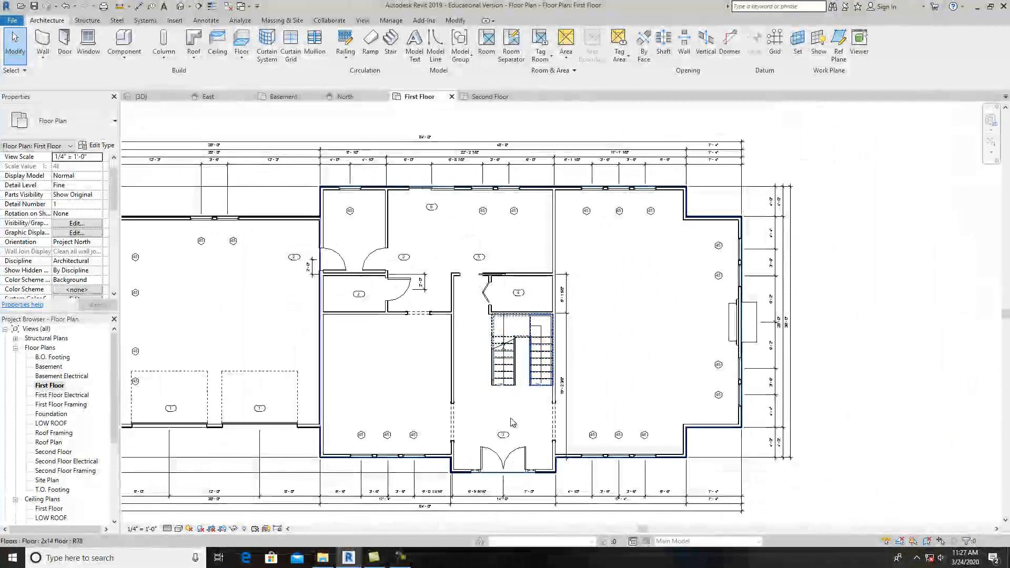
scroll(513, 411, "down", 2)
middle_click_drag(514, 408, 413, 293)
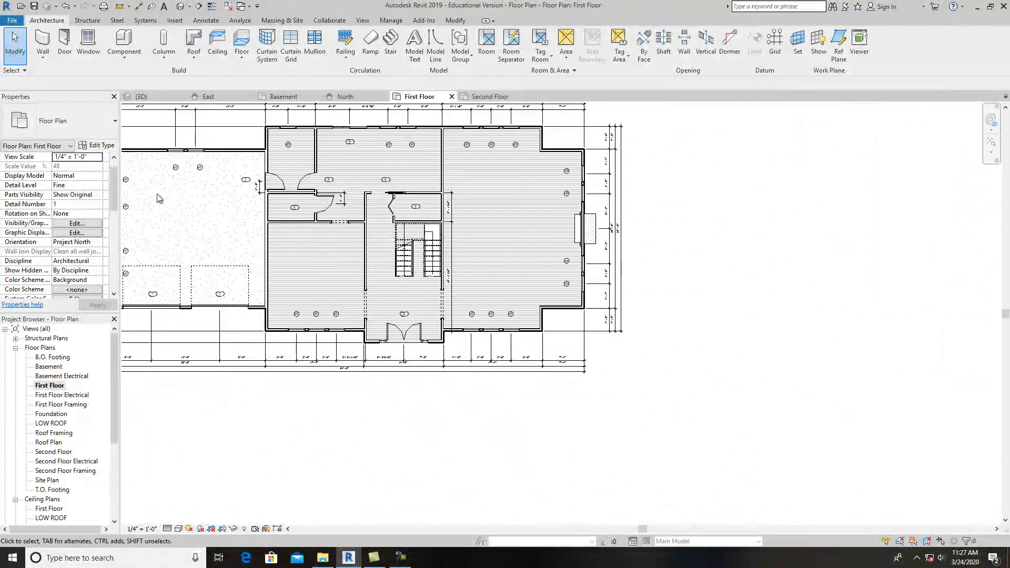
scroll(235, 205, "down", 1)
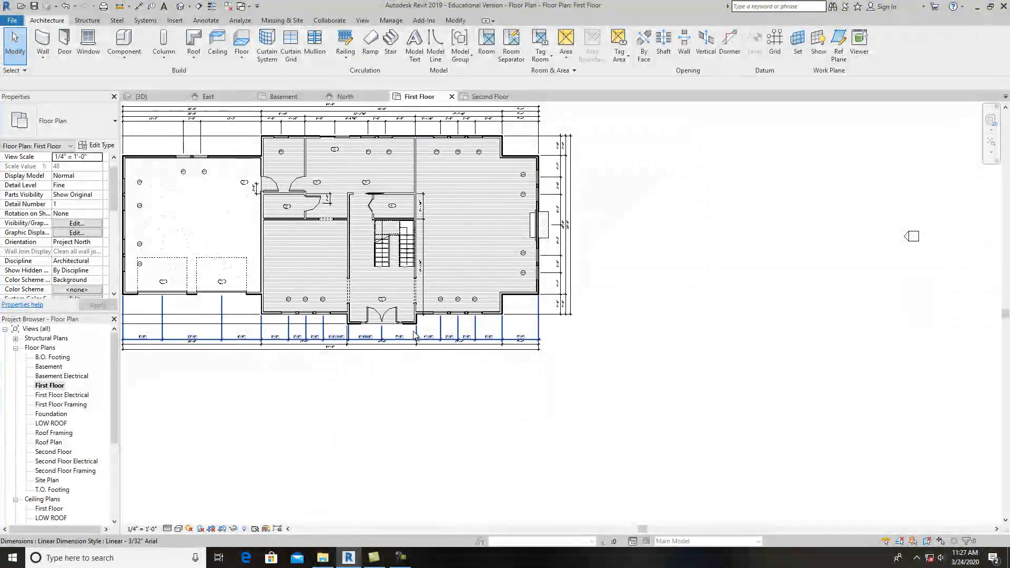
Step: Create a camera view from the first-floor entry hall, aimed toward the staircase
left_click(190, 7)
left_click(195, 32)
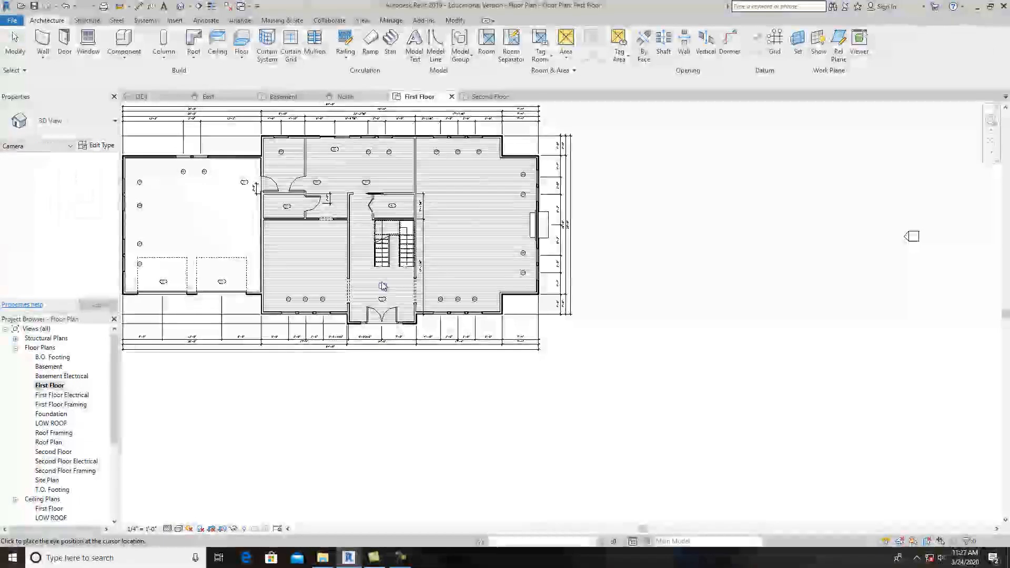
left_click(425, 220)
scroll(535, 296, "down", 5)
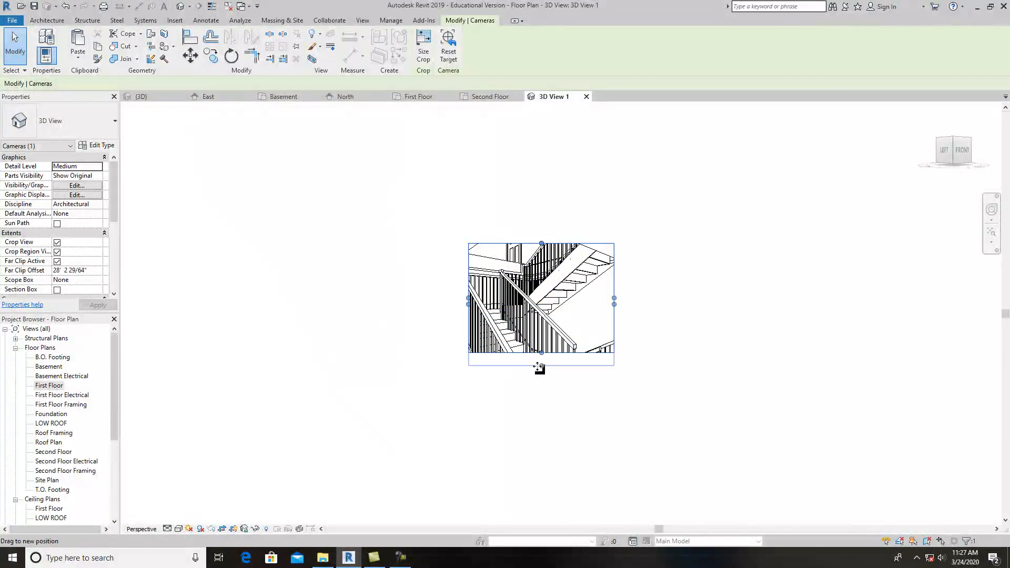
Step: Enlarge the camera view's crop region on all four sides to take in the whole staircase and adjoining rooms
left_click_drag(541, 353, 541, 441)
left_click_drag(468, 343, 361, 319)
left_click_drag(614, 342, 768, 343)
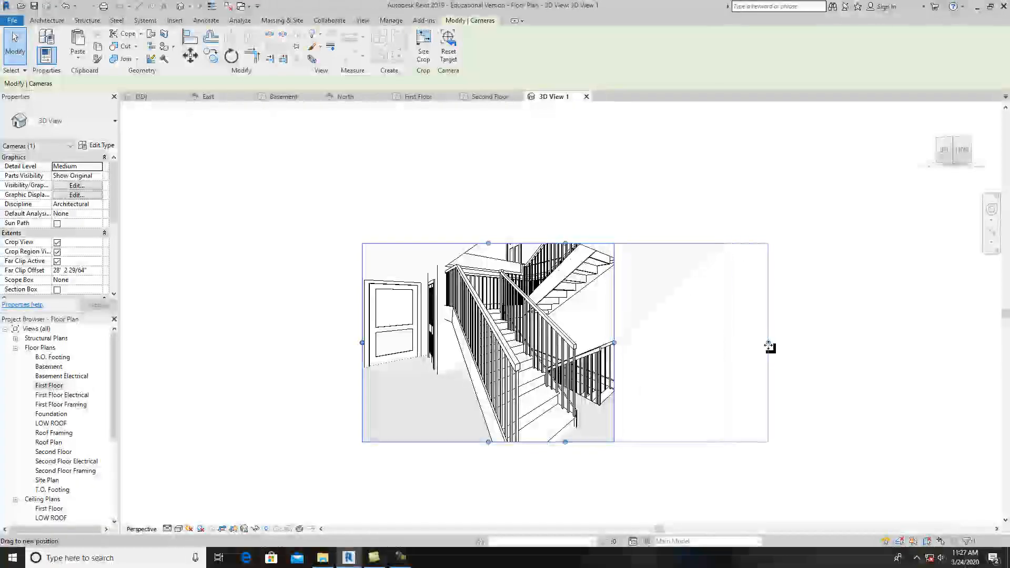
left_click_drag(563, 234, 576, 158)
scroll(651, 217, "down", 1)
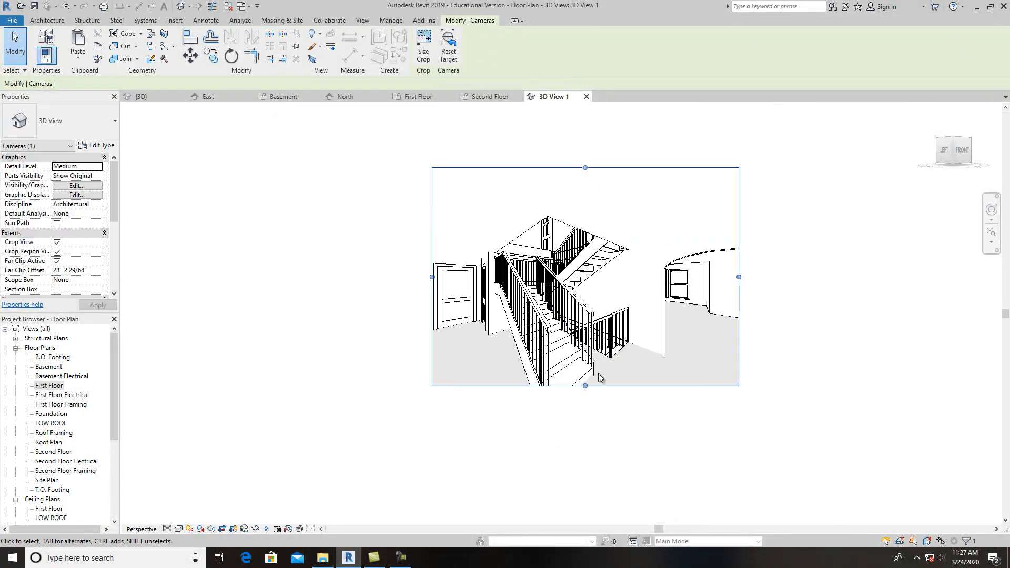
Step: Orbit the camera to look down on the staircase and set the view's visual style to Realistic
left_click_drag(955, 159, 811, 210)
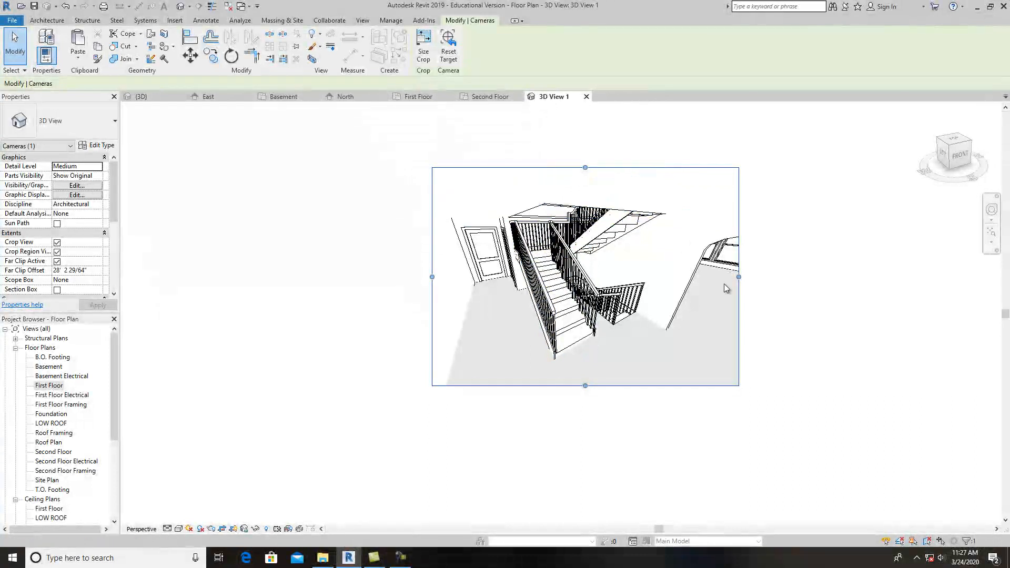
left_click(963, 159)
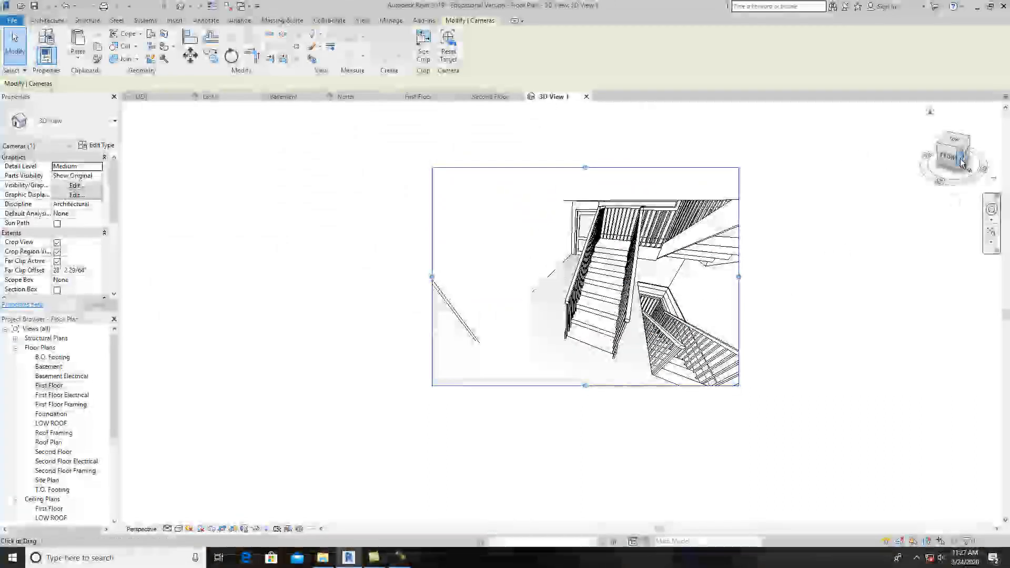
left_click_drag(946, 163, 214, 144)
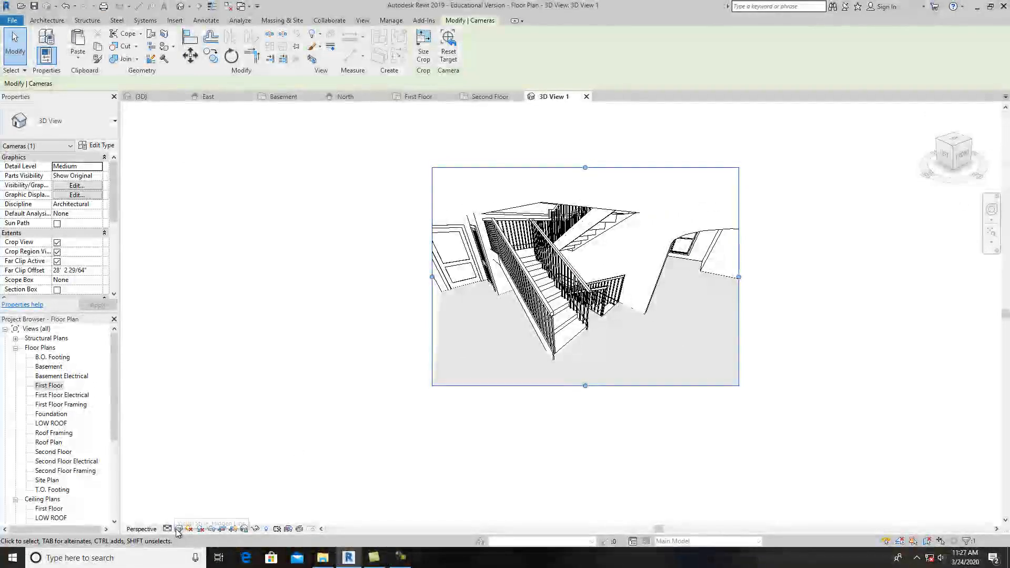
left_click(179, 528)
left_click(201, 507)
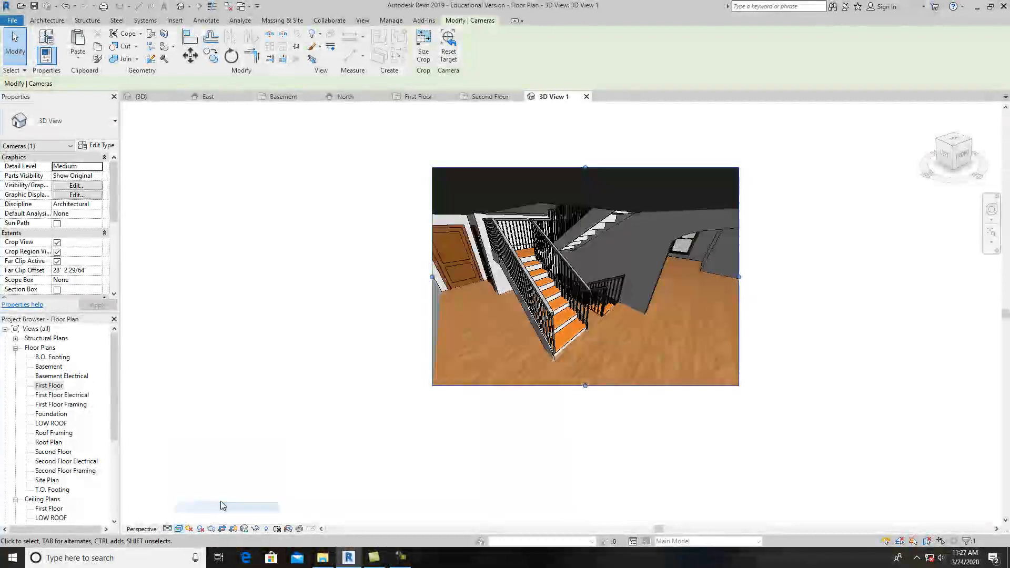